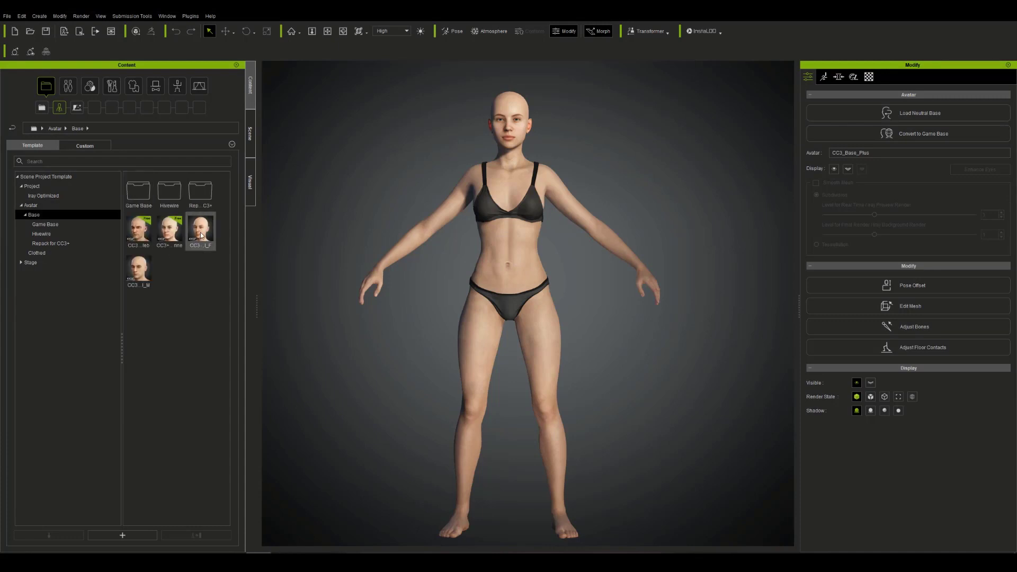
# - Load the neutral female CC3+ base avatar and browse to the eye presets in the actor library
pyautogui.press('Return')
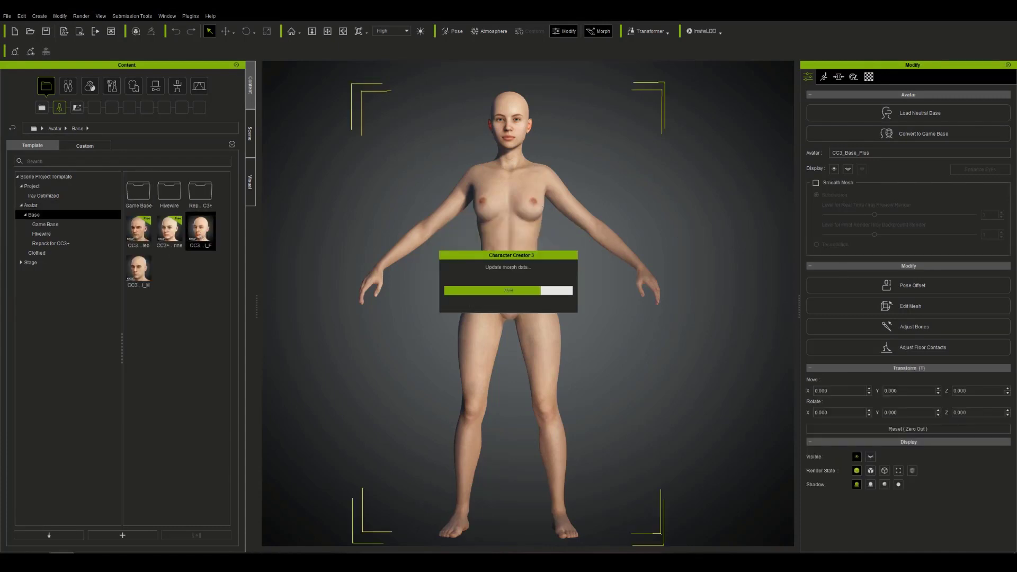
pyautogui.click(68, 86)
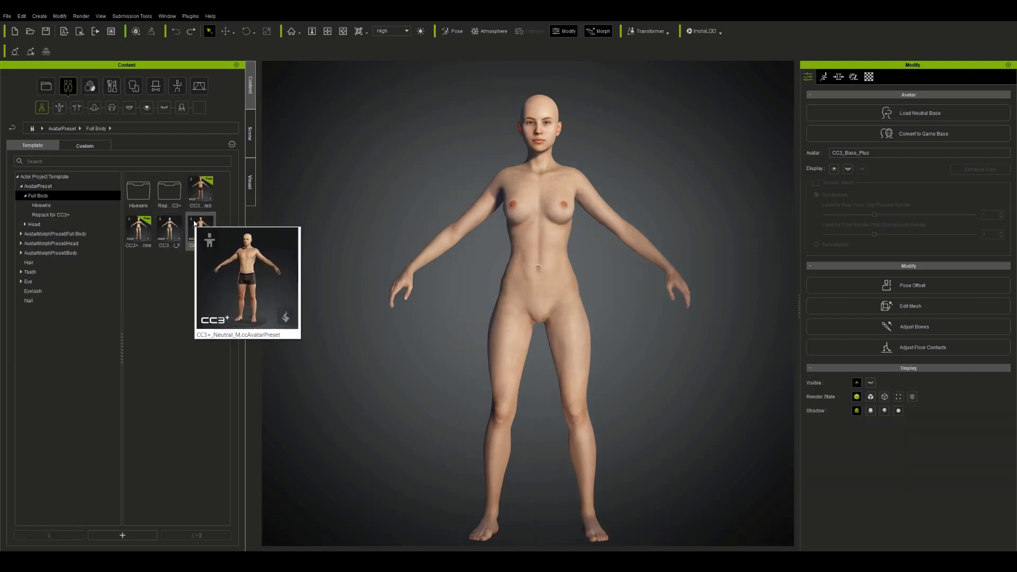
pyautogui.click(24, 226)
pyautogui.click(30, 271)
pyautogui.click(22, 281)
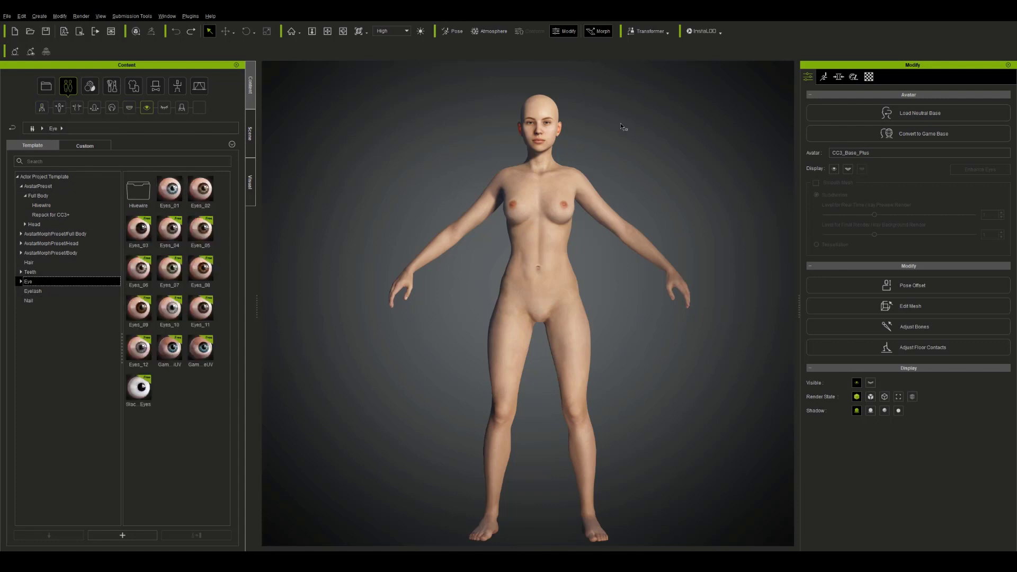
# - Apply the large curved eyelash preset to the avatar's face
pyautogui.scroll(6, 654, 257)
pyautogui.moveTo(654, 256); pyautogui.dragTo(691, 283, button='middle')
pyautogui.scroll(5, 691, 283)
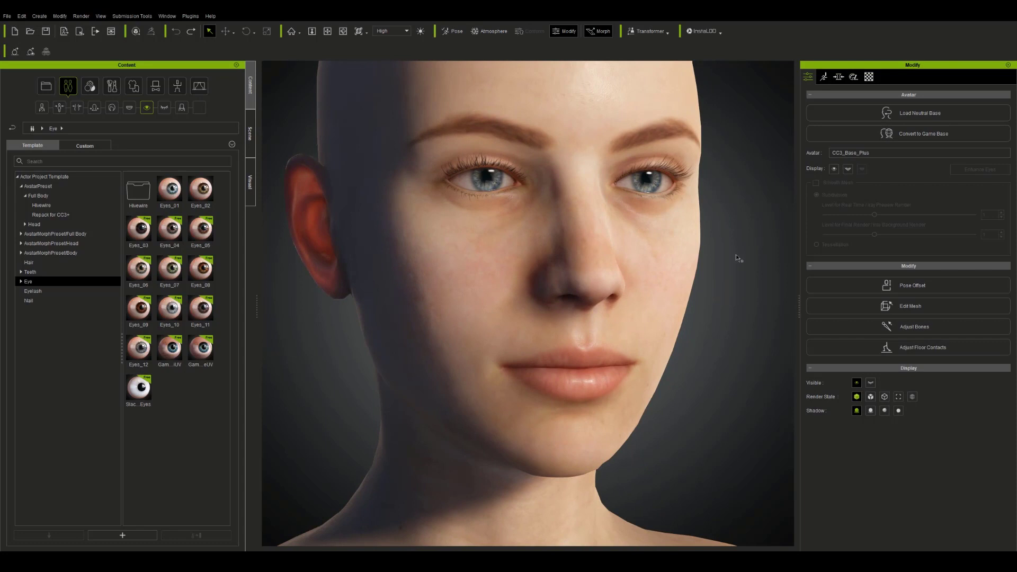
pyautogui.moveTo(587, 245); pyautogui.dragTo(592, 236, button='middle')
pyautogui.click(33, 273)
pyautogui.click(36, 292)
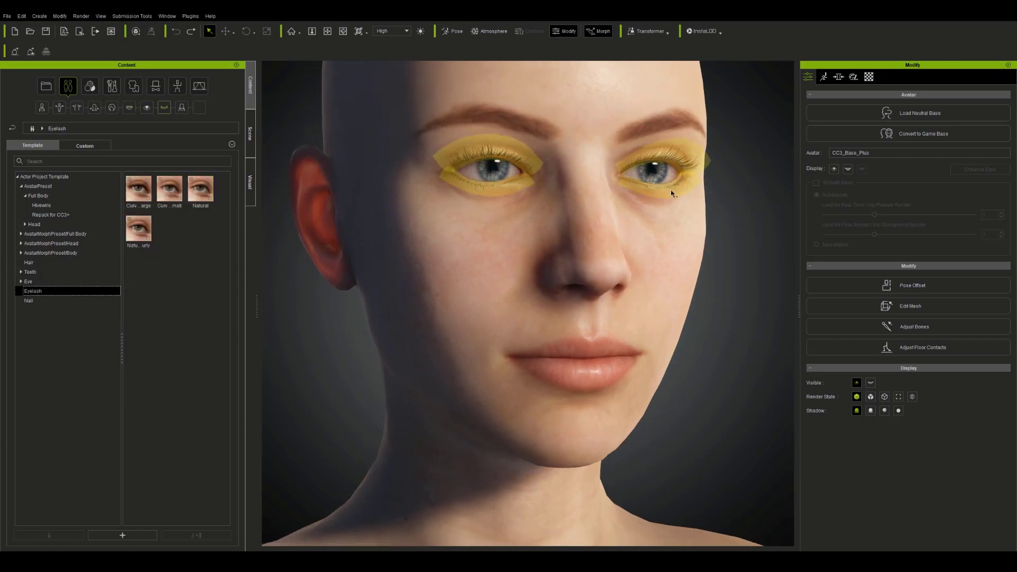
pyautogui.doubleClick(140, 191)
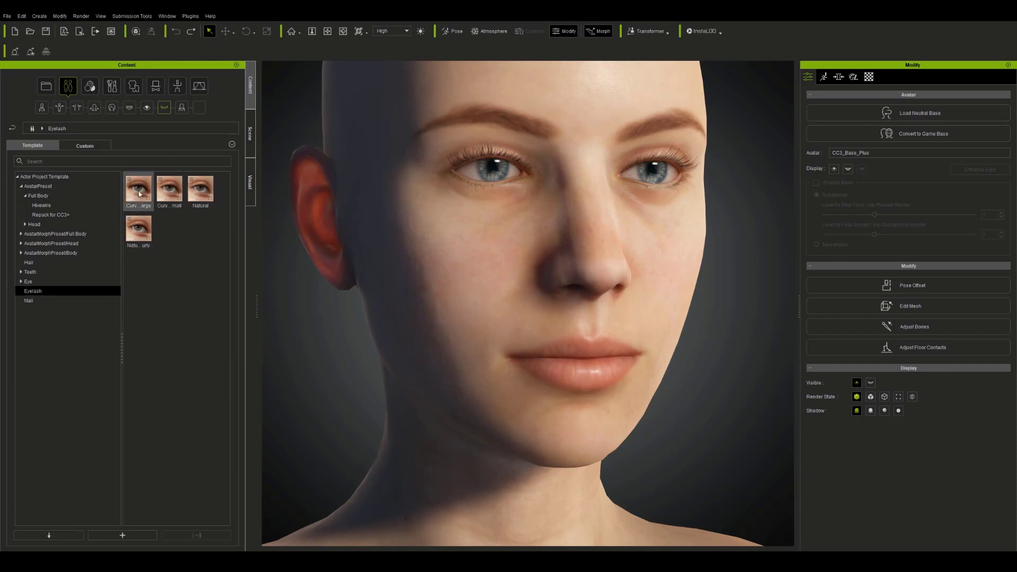
# - Bring a concept art image from the CONCEPT folder into the scene as an image plane
pyautogui.click(530, 285)
pyautogui.click(56, 301)
pyautogui.scroll(-2, 675, 295)
pyautogui.scroll(6, 650, 302)
pyautogui.scroll(-9, 653, 313)
pyautogui.keyDown('alt'); pyautogui.moveTo(656, 316); pyautogui.dragTo(634, 356, button='right'); pyautogui.keyUp('alt')
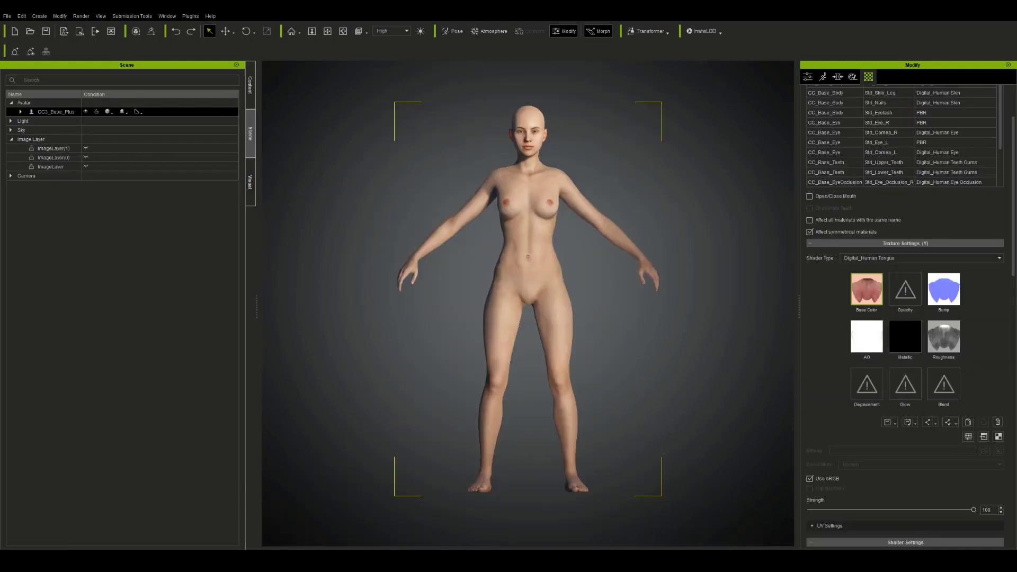
pyautogui.click(756, 327)
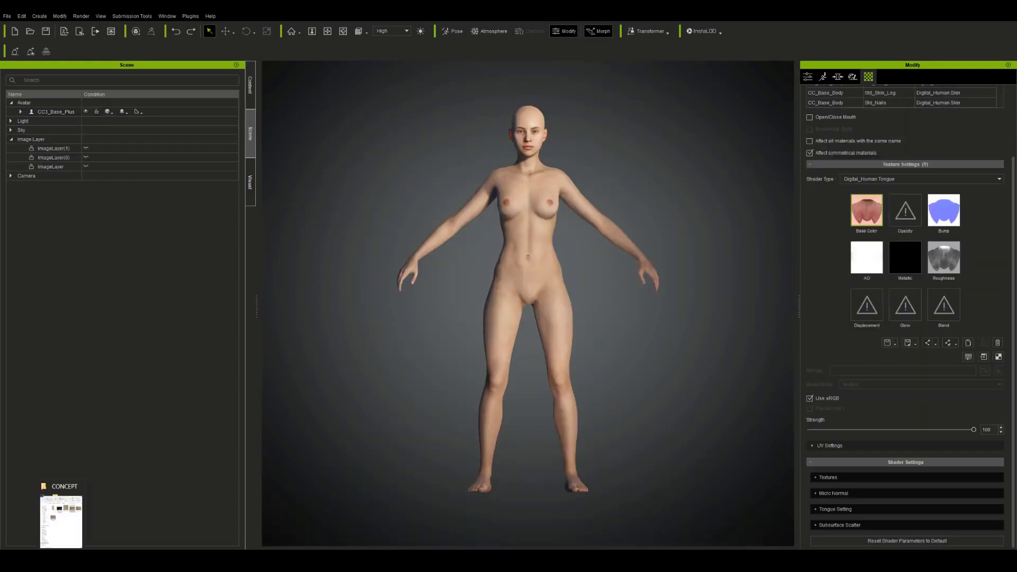
pyautogui.click(61, 562)
pyautogui.moveTo(711, 215); pyautogui.dragTo(732, 228)
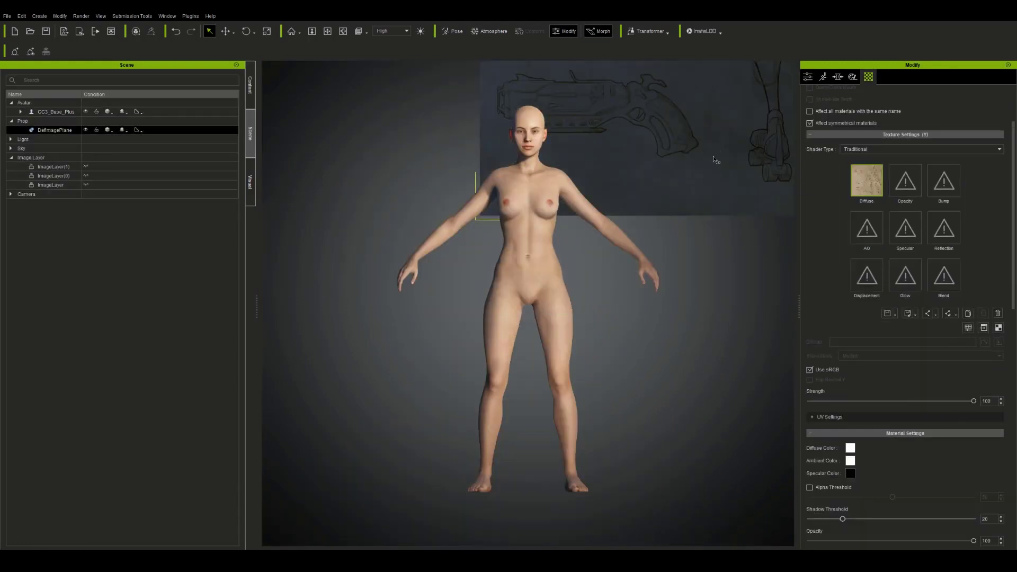
# - Move the concept art image plane behind the avatar so the sketched character sits behind the body
pyautogui.click(502, 212)
pyautogui.click(577, 106)
pyautogui.click(808, 77)
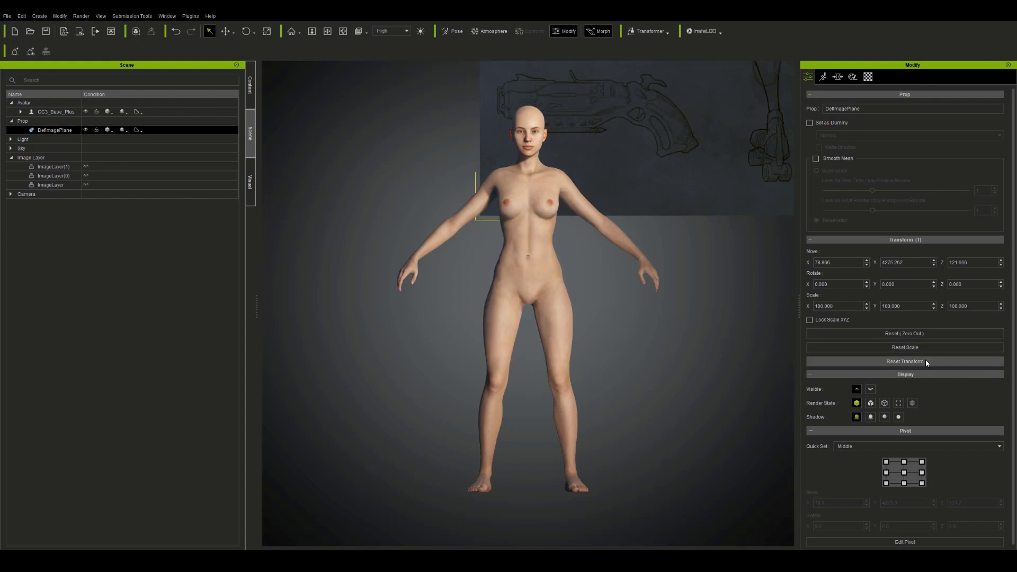
pyautogui.click(857, 450)
pyautogui.click(866, 448)
pyautogui.press('q')
pyautogui.scroll(-5, 730, 165)
pyautogui.press('w')
pyautogui.moveTo(658, 84); pyautogui.dragTo(496, 273)
# - Set the image plane material's Self Illumination to 100
pyautogui.click(867, 77)
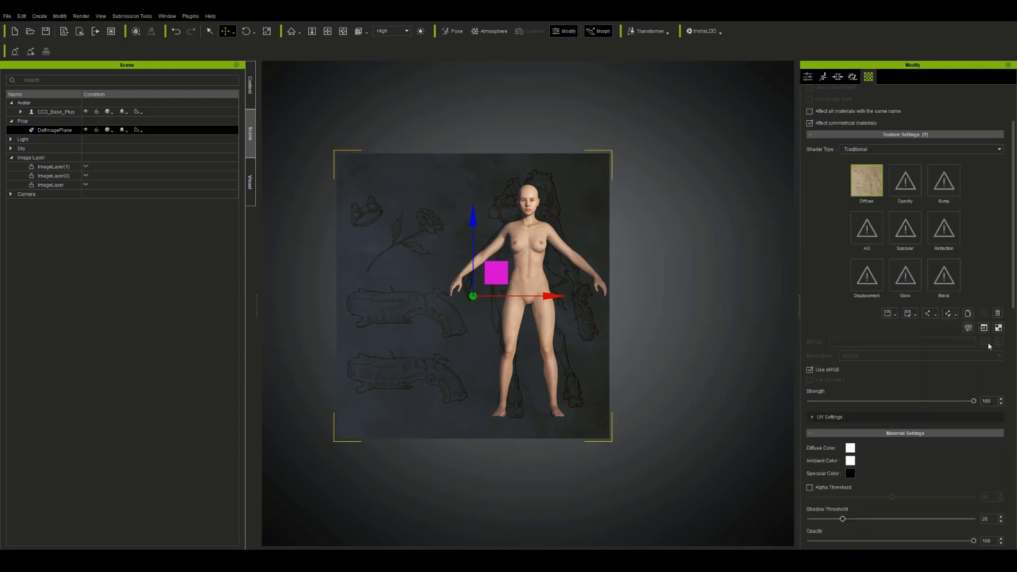
pyautogui.scroll(-5, 922, 281)
pyautogui.moveTo(839, 381); pyautogui.dragTo(975, 381)
pyautogui.scroll(5, 624, 336)
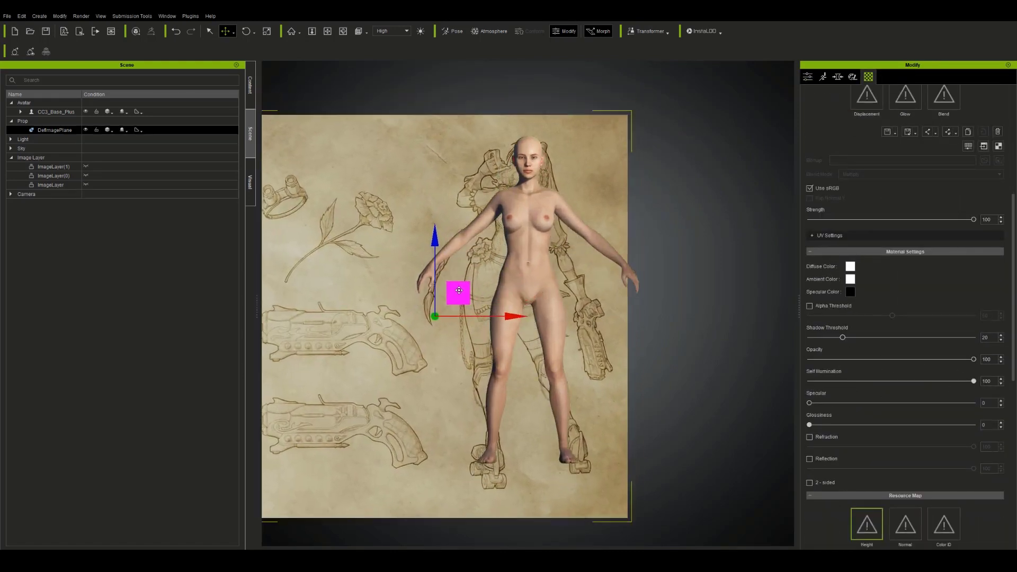
# - Display the avatar as wireframe and open the preview camera's settings
pyautogui.click(111, 112)
pyautogui.click(114, 123)
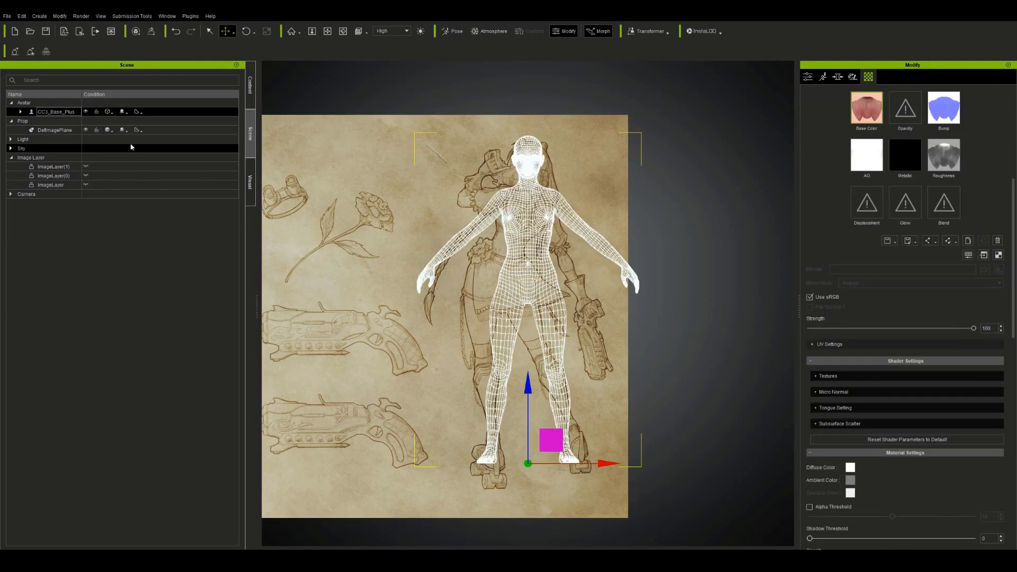
pyautogui.click(10, 195)
pyautogui.click(55, 203)
pyautogui.click(808, 77)
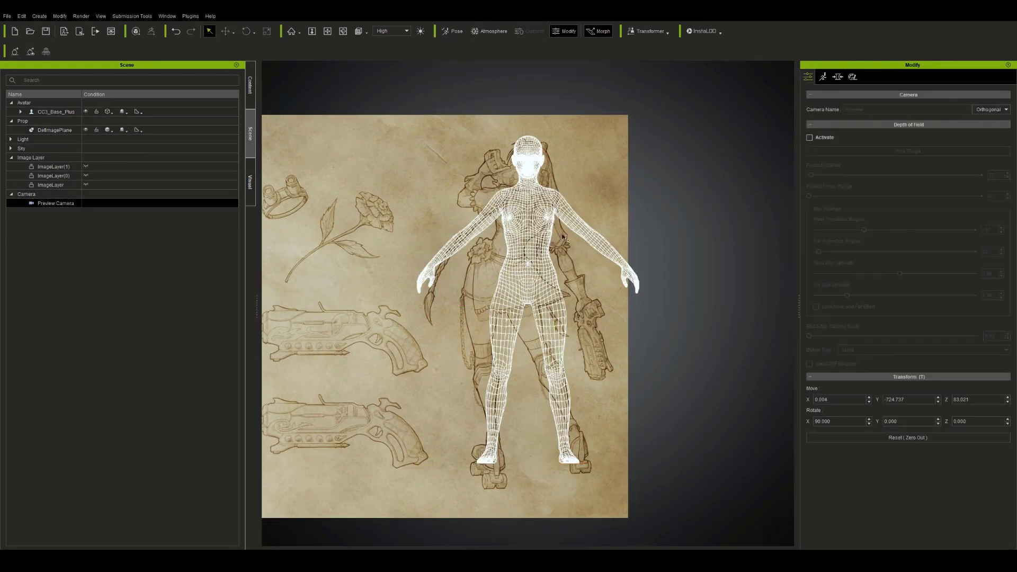
# - Reposition the concept art plane so the sketched character lines up with the wireframe avatar
pyautogui.moveTo(603, 302); pyautogui.dragTo(621, 297, button='right')
pyautogui.click(353, 346)
pyautogui.scroll(-5, 353, 346)
pyautogui.press('w')
pyautogui.moveTo(359, 332); pyautogui.dragTo(536, 267)
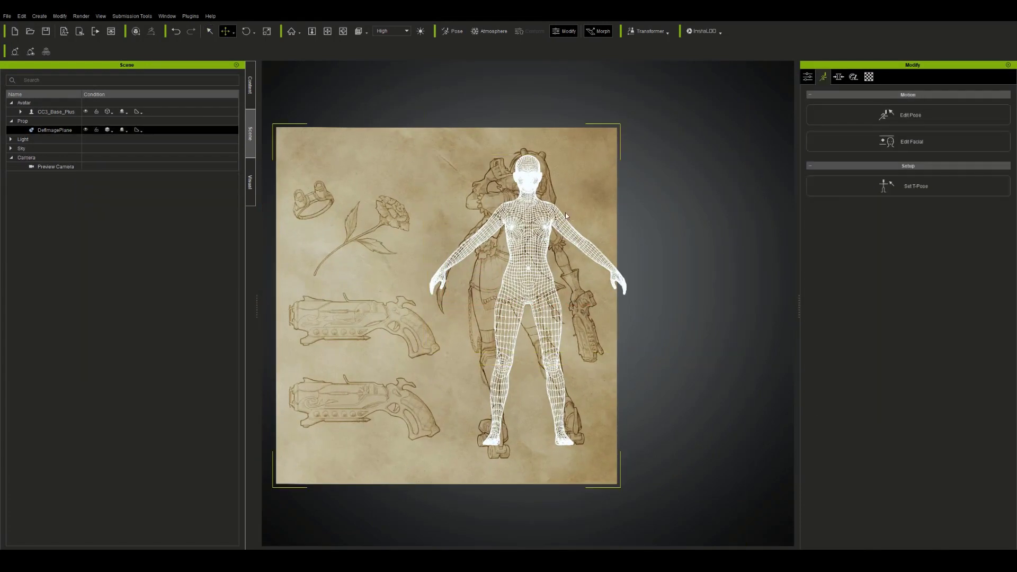
pyautogui.moveTo(470, 280); pyautogui.dragTo(467, 285)
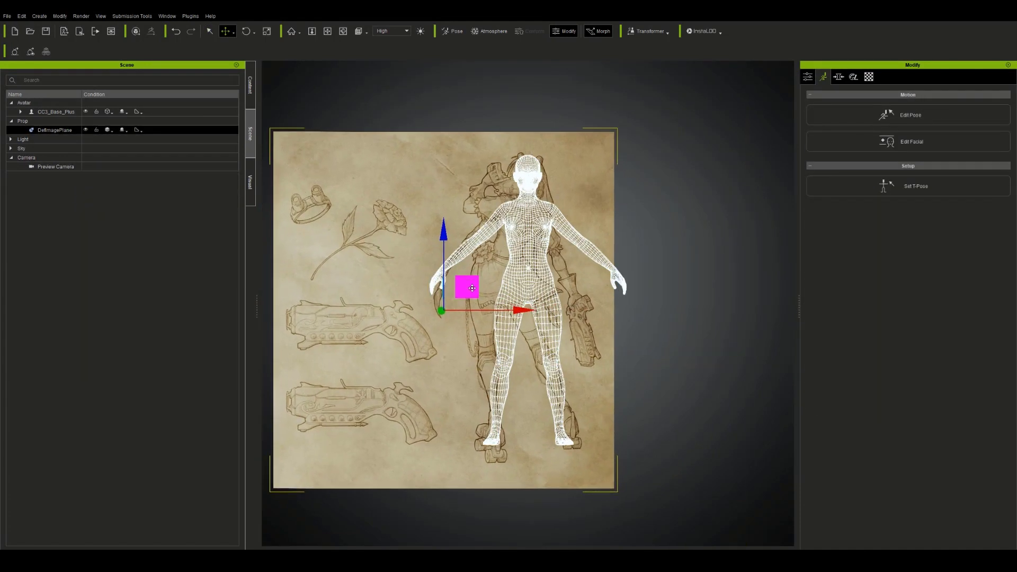
# - Fine-tune the size and position of the concept art plane behind the avatar
pyautogui.click(808, 77)
pyautogui.press('e')
pyautogui.press('r')
pyautogui.press('w')
pyautogui.moveTo(443, 309); pyautogui.dragTo(465, 296)
pyautogui.scroll(5, 535, 234)
# - Select the avatar and open its morph settings
pyautogui.click(712, 164)
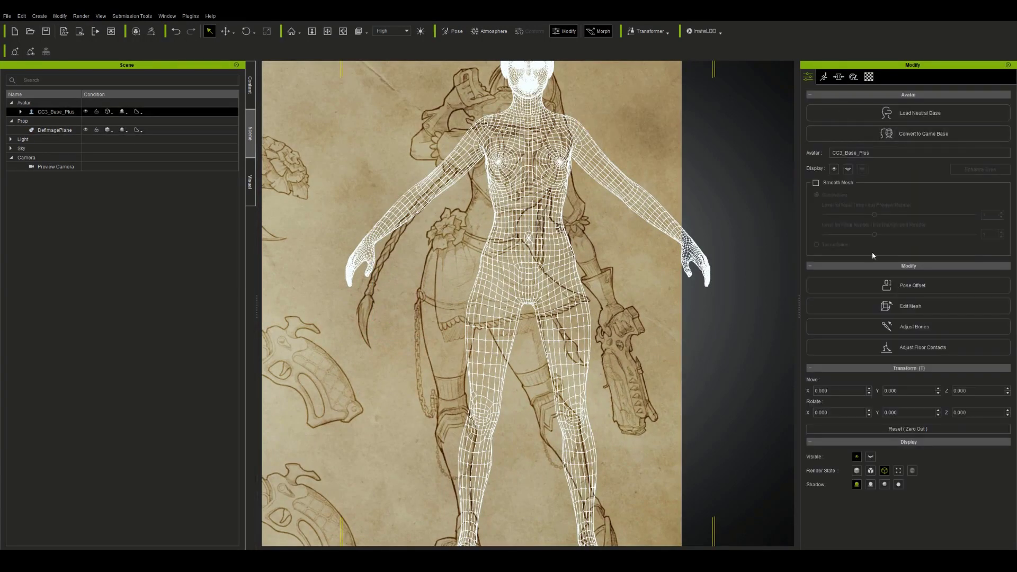
pyautogui.click(895, 303)
pyautogui.click(22, 16)
pyautogui.click(900, 99)
pyautogui.click(823, 77)
pyautogui.click(840, 78)
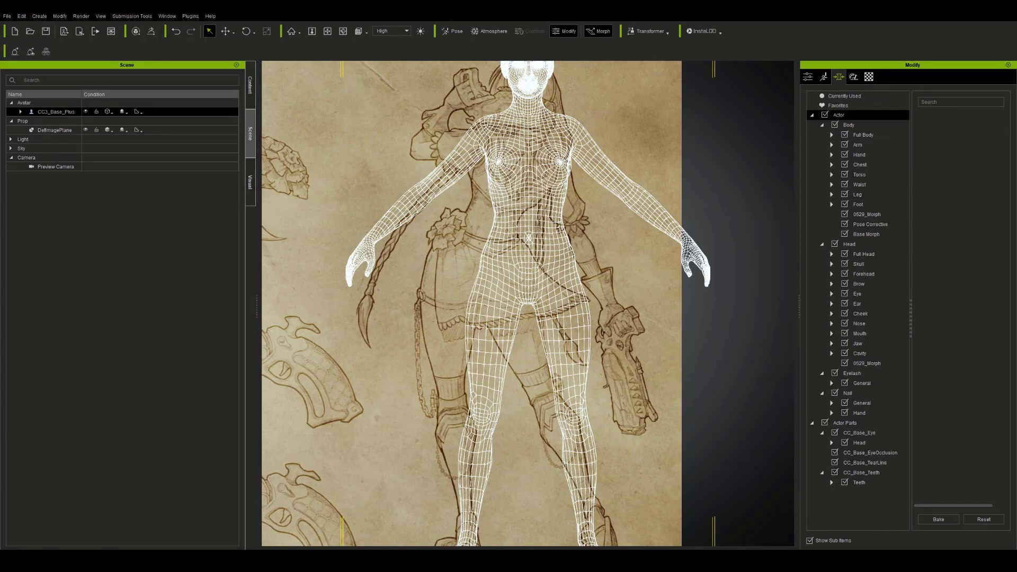
# - Sculpt the avatar's thighs, waist and torso directly on the wireframe to follow the concept sketch, and open the head morphs
pyautogui.click(567, 341)
pyautogui.moveTo(656, 352); pyautogui.dragTo(543, 374)
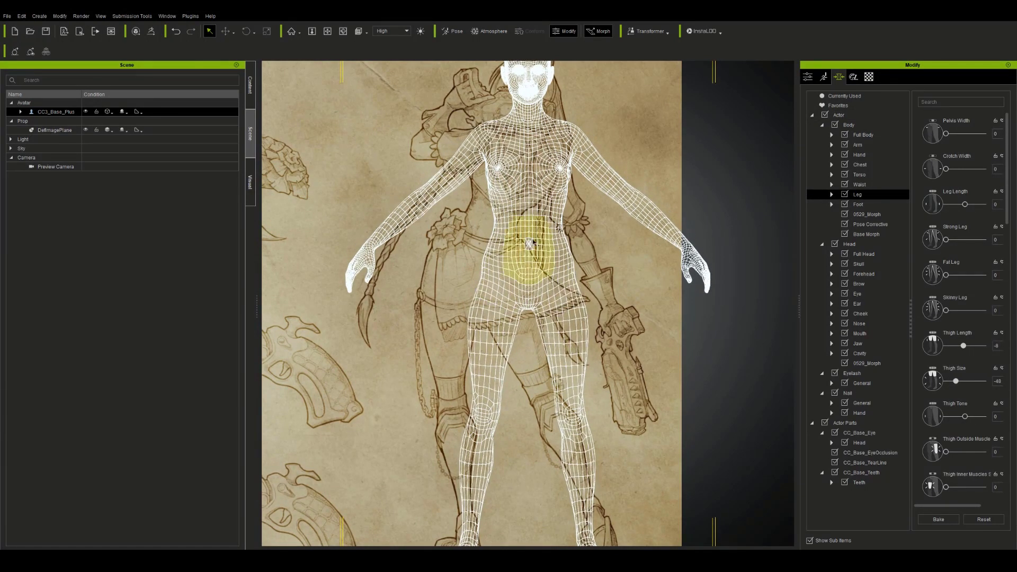
pyautogui.moveTo(523, 249); pyautogui.dragTo(459, 222)
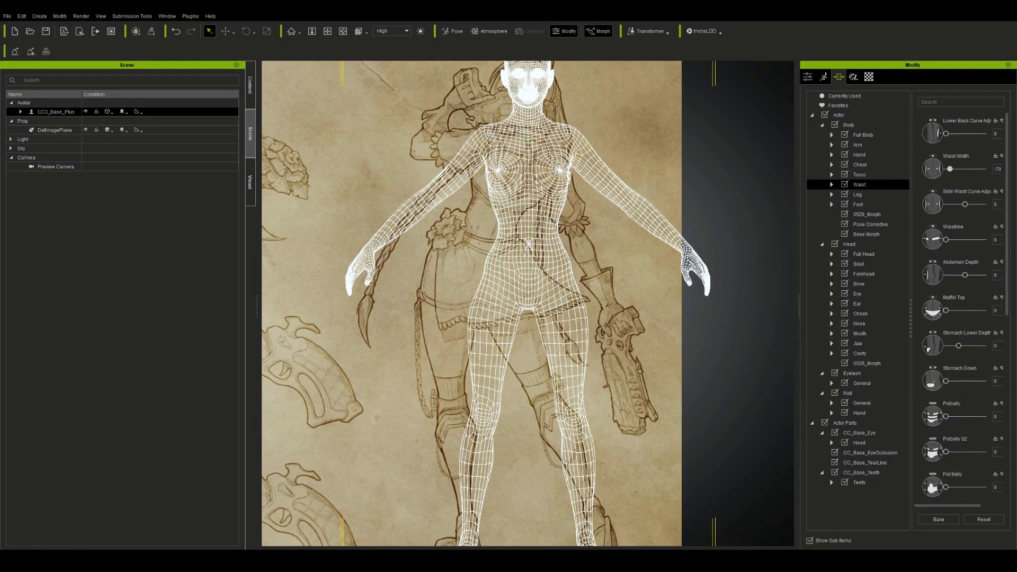
pyautogui.moveTo(519, 125); pyautogui.dragTo(584, 151)
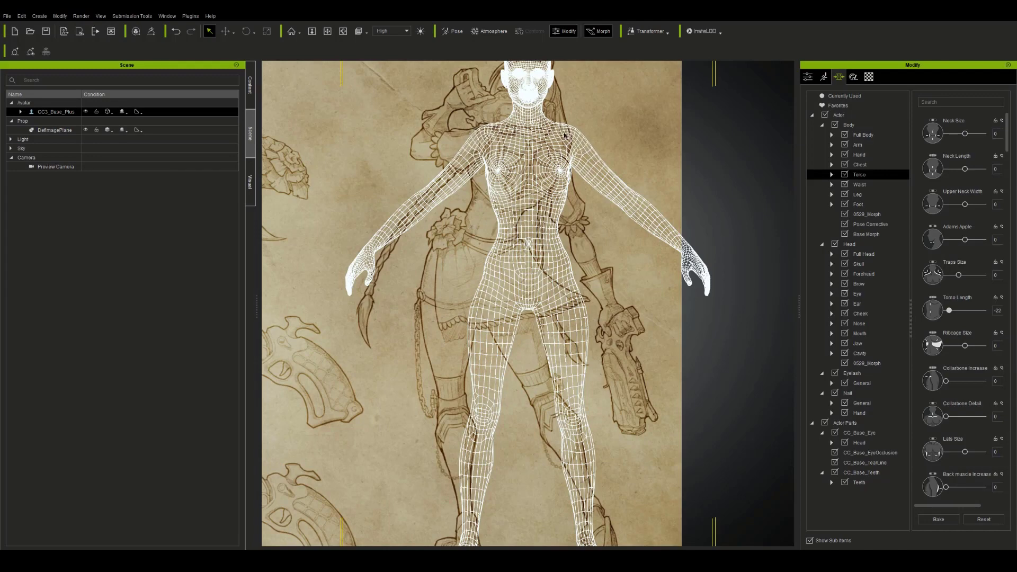
pyautogui.click(538, 93)
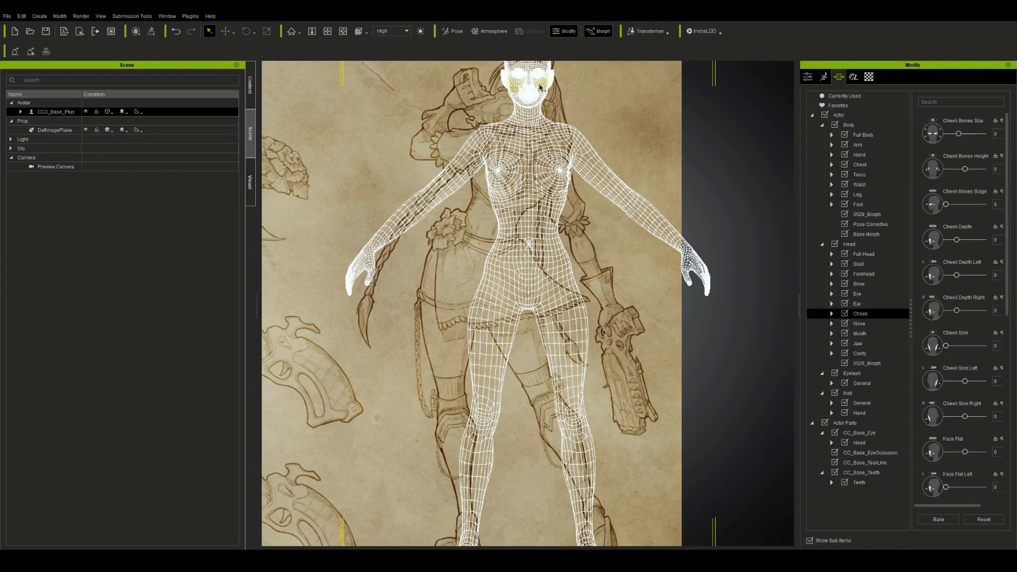
pyautogui.click(849, 244)
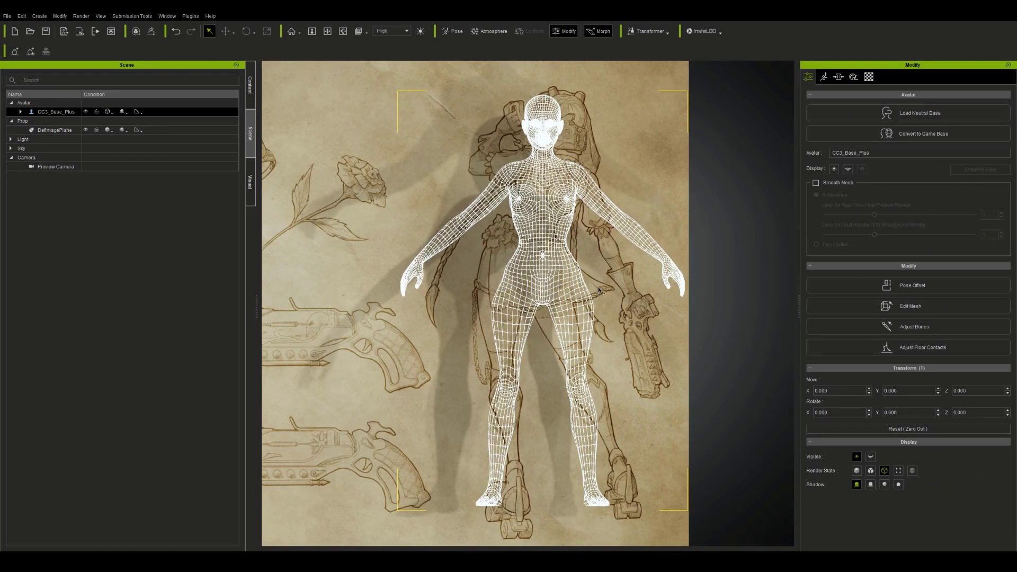
# - Adjust the avatar's thigh and upper-arm proportions against the concept sketch
pyautogui.moveTo(579, 334); pyautogui.dragTo(577, 317)
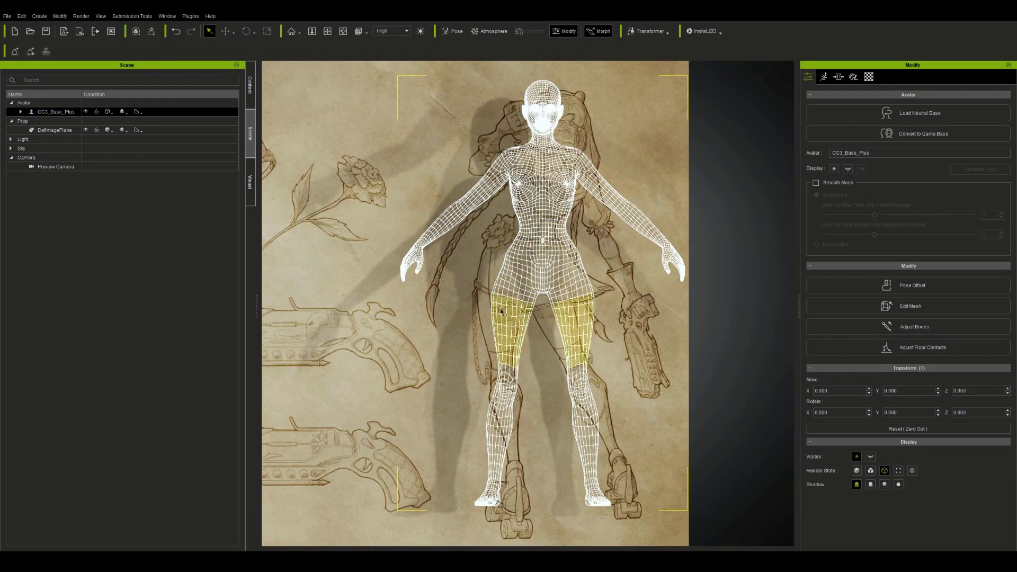
pyautogui.moveTo(496, 342); pyautogui.dragTo(444, 301)
pyautogui.moveTo(512, 290); pyautogui.dragTo(493, 286)
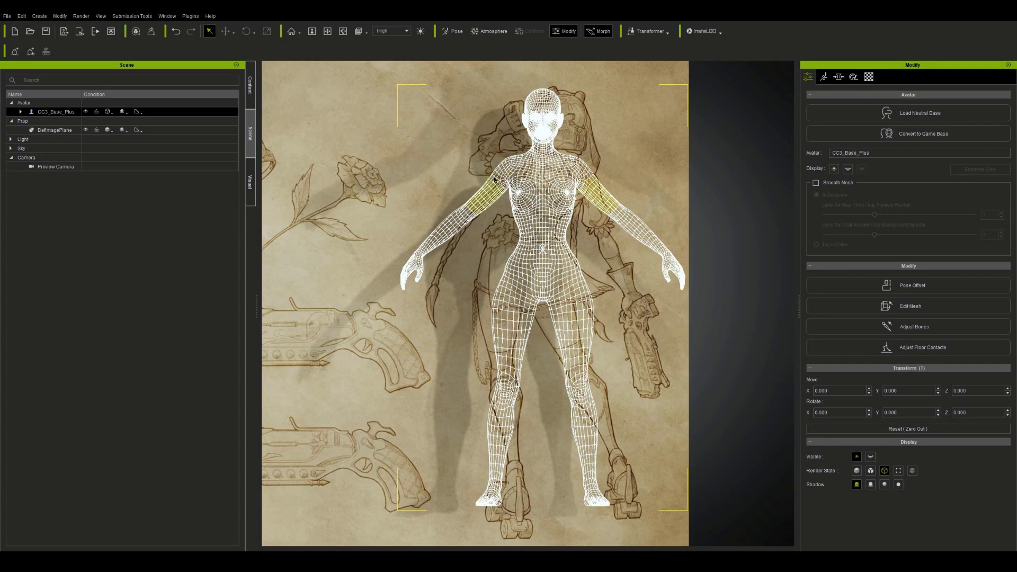
pyautogui.moveTo(479, 191); pyautogui.dragTo(492, 209)
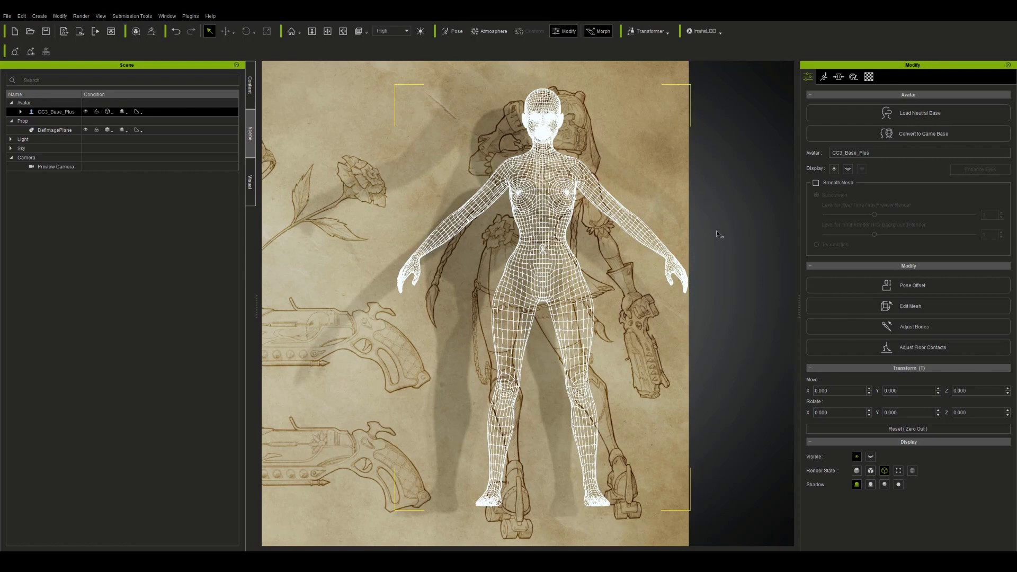
pyautogui.moveTo(668, 206); pyautogui.dragTo(611, 209)
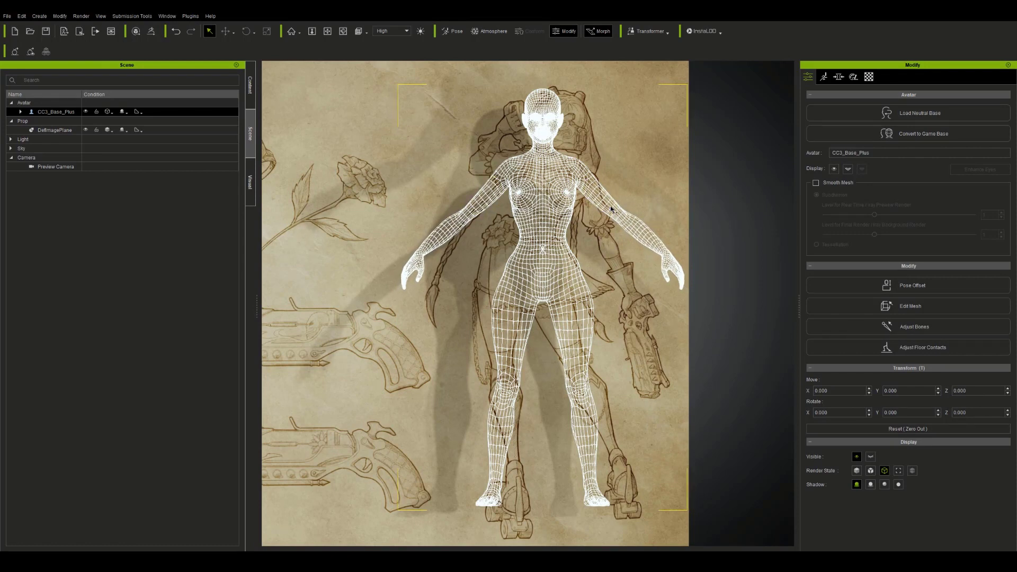
# - Reselect the avatar and refine the length and shape of its thighs and lower legs
pyautogui.click(64, 166)
pyautogui.click(69, 112)
pyautogui.moveTo(508, 391)
pyautogui.mouseDown()
pyautogui.moveTo(511, 403)
pyautogui.moveTo(519, 380)
pyautogui.mouseUp()
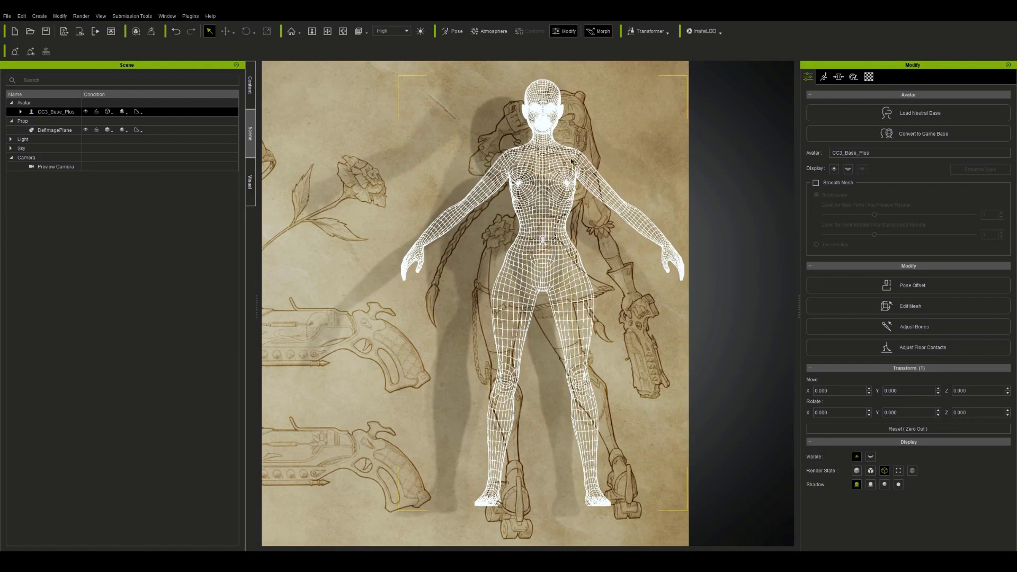
pyautogui.moveTo(510, 314); pyautogui.dragTo(513, 313)
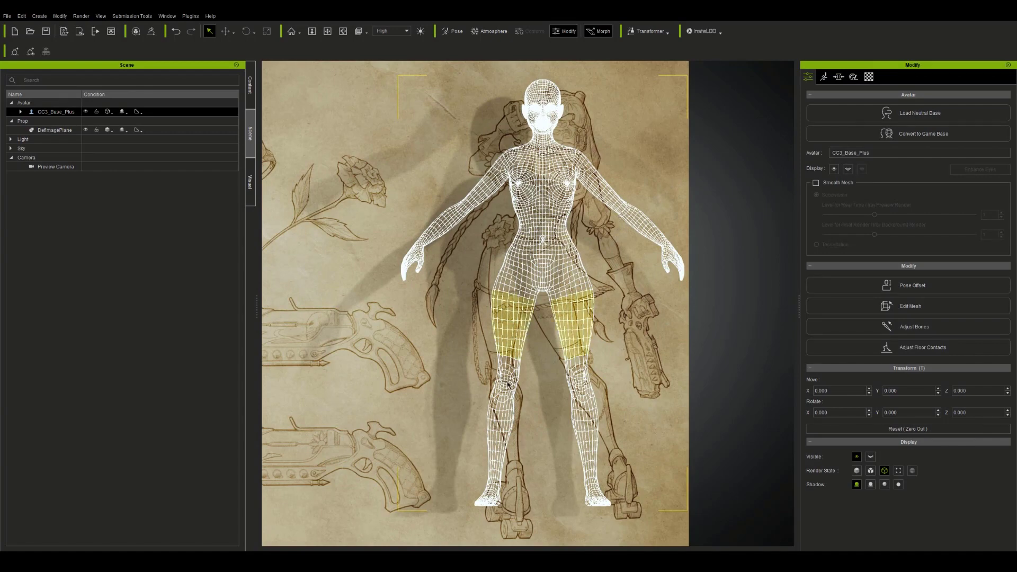
pyautogui.moveTo(502, 427); pyautogui.dragTo(511, 436)
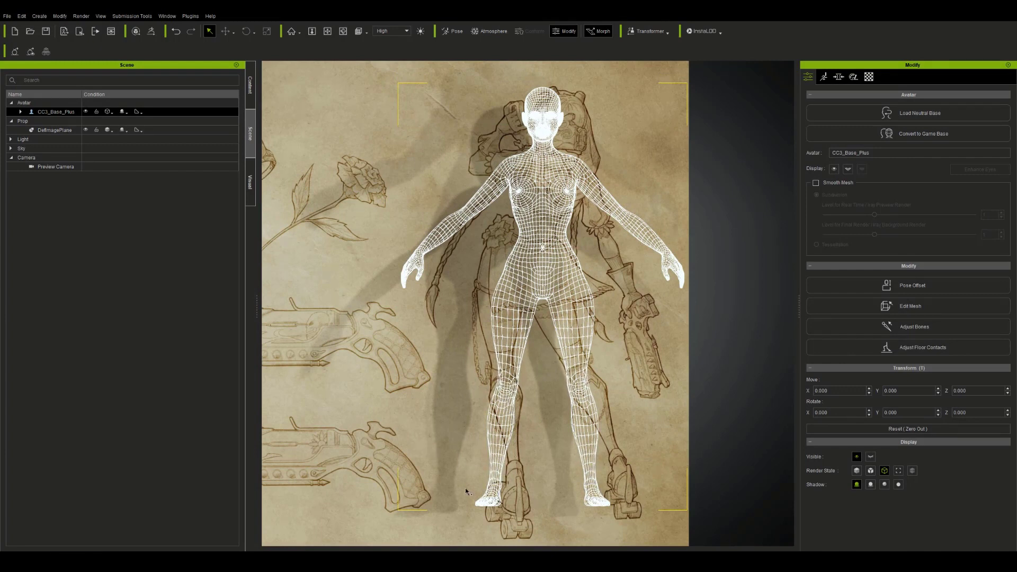
# - Return the avatar to shaded display and refine the shape of its thighs and legs
pyautogui.click(109, 111)
pyautogui.click(161, 185)
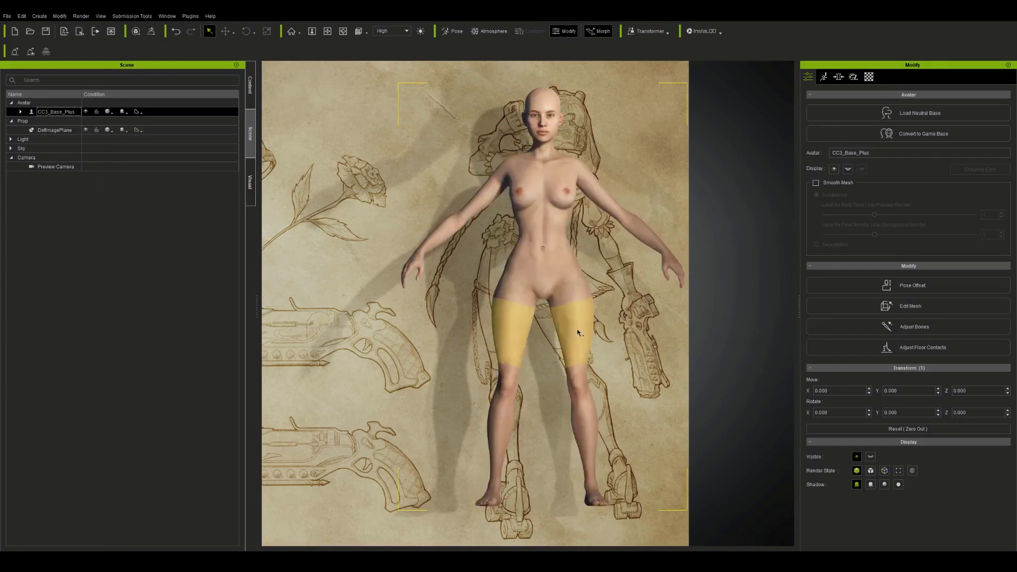
pyautogui.moveTo(518, 309); pyautogui.dragTo(489, 310)
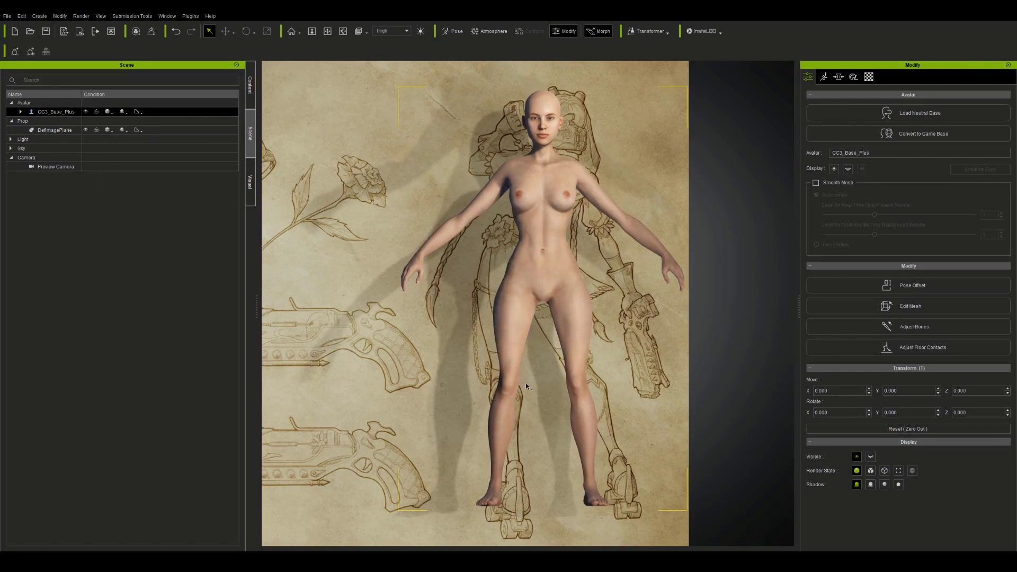
pyautogui.moveTo(529, 384); pyautogui.dragTo(579, 366)
pyautogui.moveTo(492, 336); pyautogui.dragTo(537, 338)
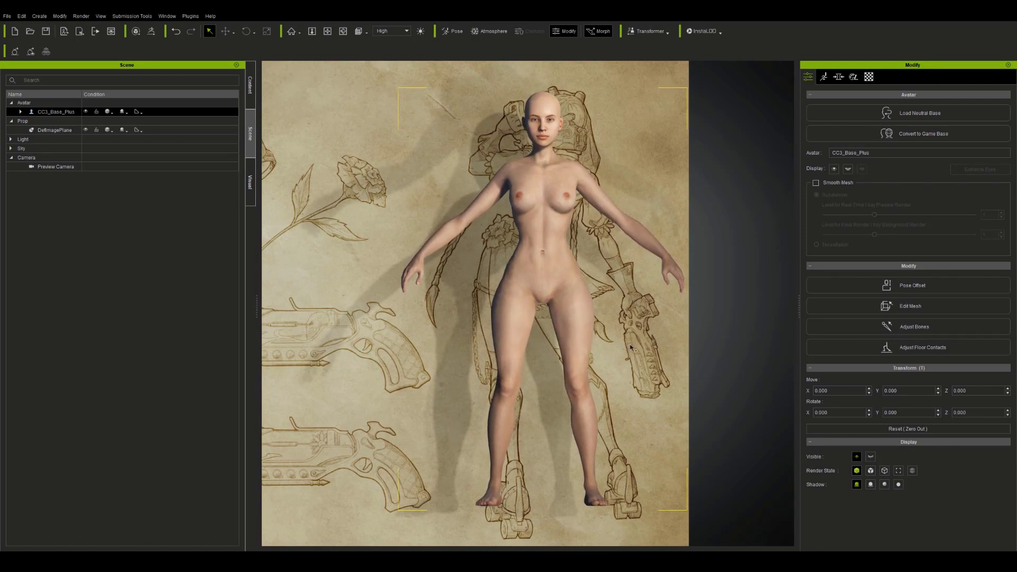
# - Hide the concept art image plane and select the avatar
pyautogui.keyDown('alt'); pyautogui.moveTo(586, 111); pyautogui.dragTo(671, 147, button='right'); pyautogui.keyUp('alt')
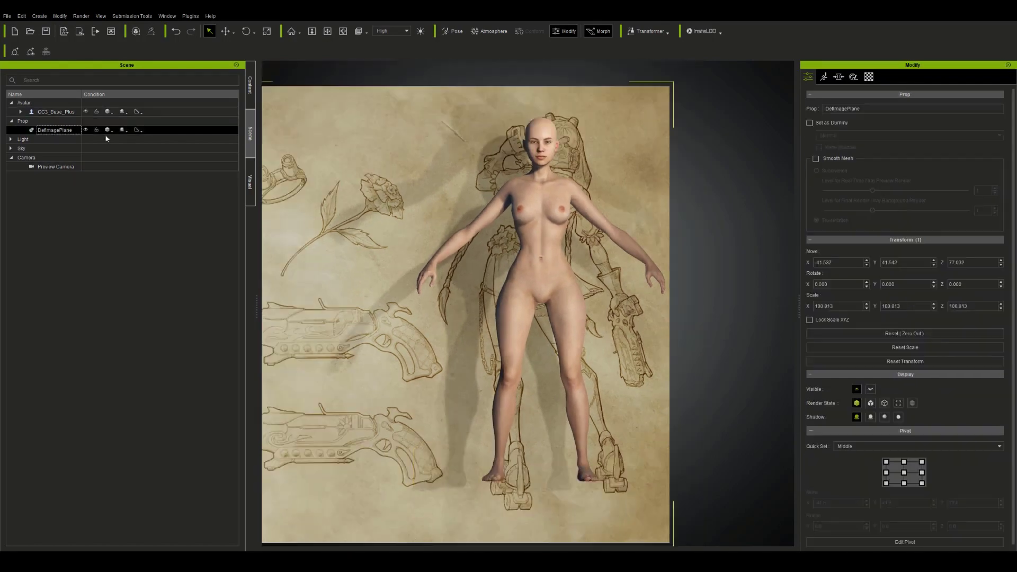
pyautogui.click(86, 130)
pyautogui.click(645, 297)
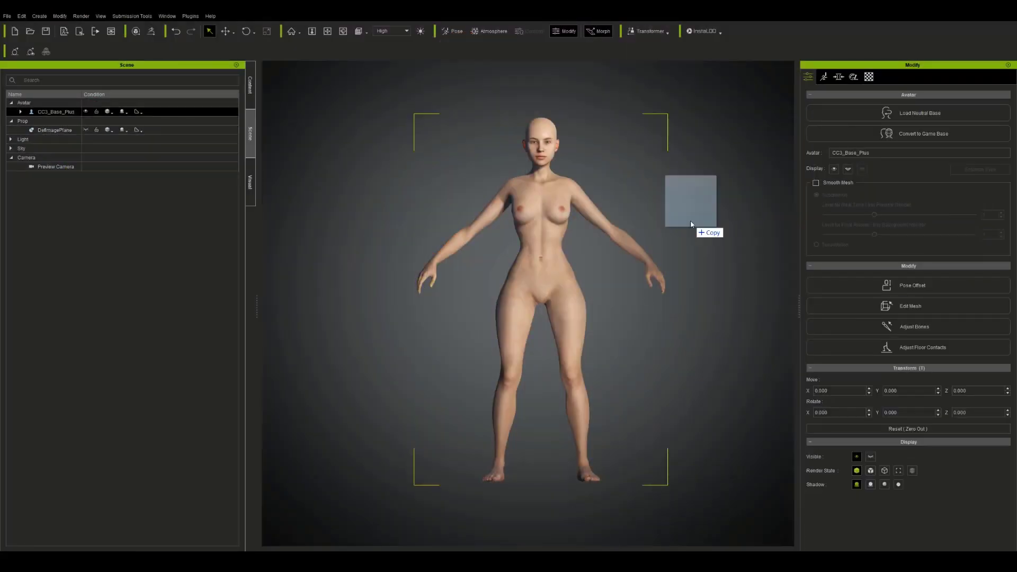
# - Add the face sketch as a second image plane lit by the auxiliary light, with its self-illumination set to 0
pyautogui.moveTo(690, 221); pyautogui.dragTo(691, 222)
pyautogui.click(726, 230)
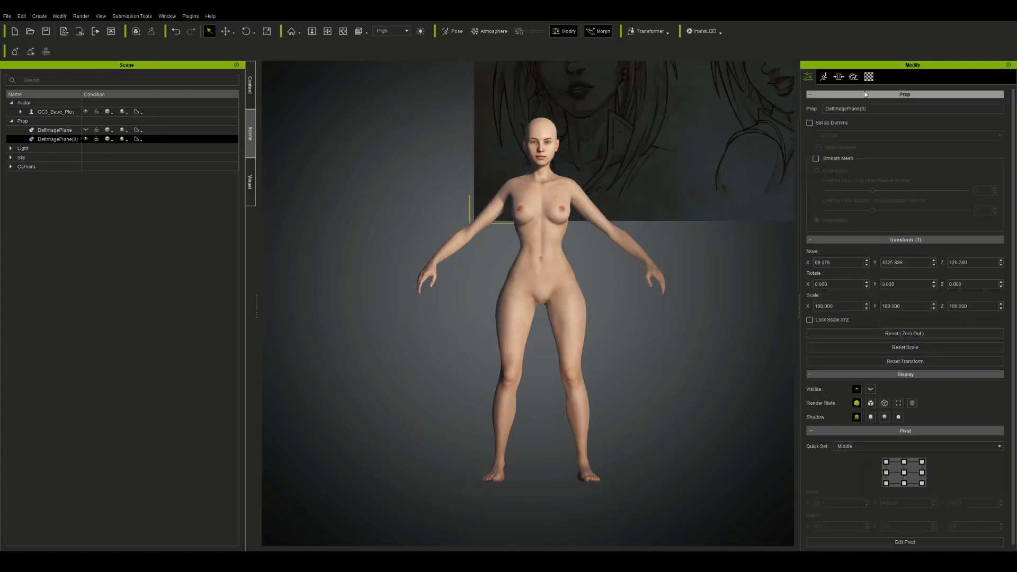
pyautogui.click(421, 31)
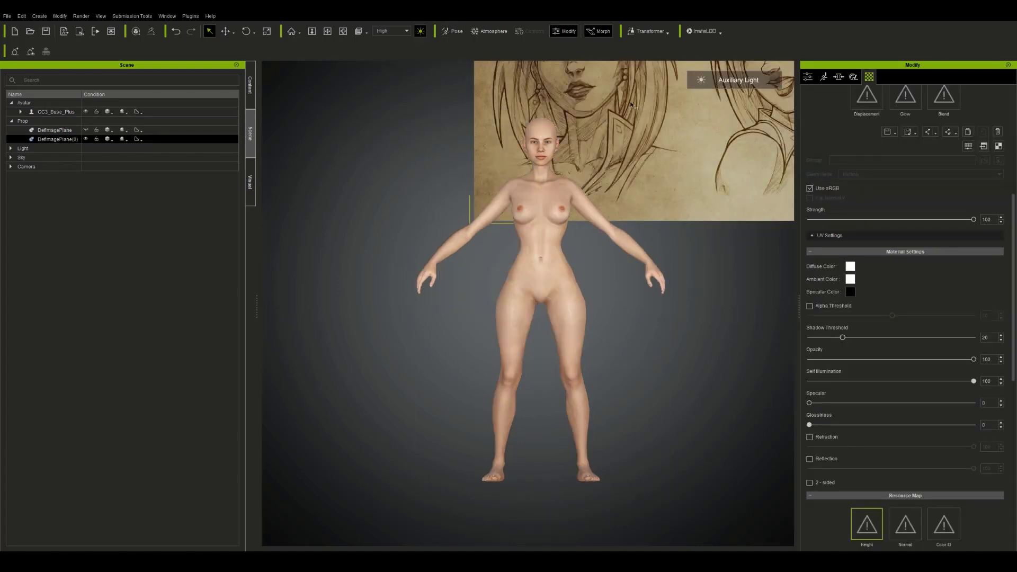
pyautogui.rightClick(1000, 379)
pyautogui.scroll(-5, 708, 245)
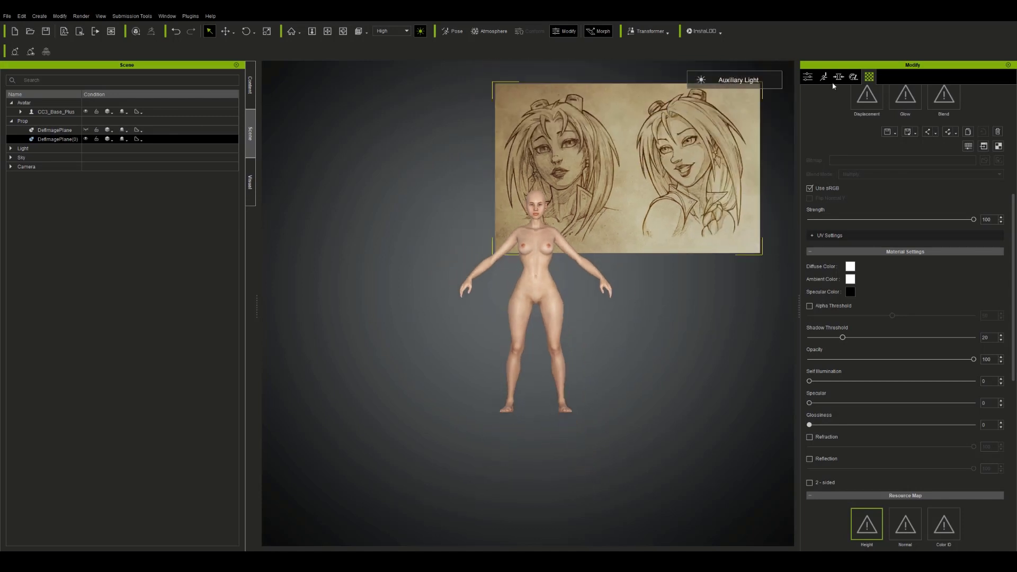
# - Move the face sketch plane to just behind the avatar and check its placement from the side and front
pyautogui.click(808, 77)
pyautogui.press('w')
pyautogui.moveTo(639, 236)
pyautogui.mouseDown()
pyautogui.moveTo(583, 264)
pyautogui.moveTo(610, 284)
pyautogui.mouseUp()
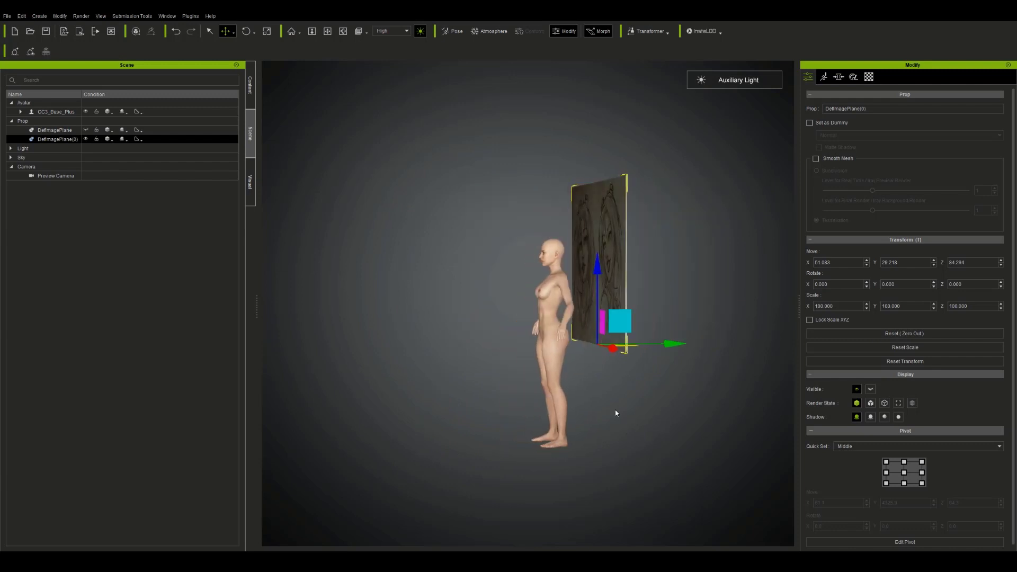
pyautogui.moveTo(615, 413); pyautogui.dragTo(696, 420)
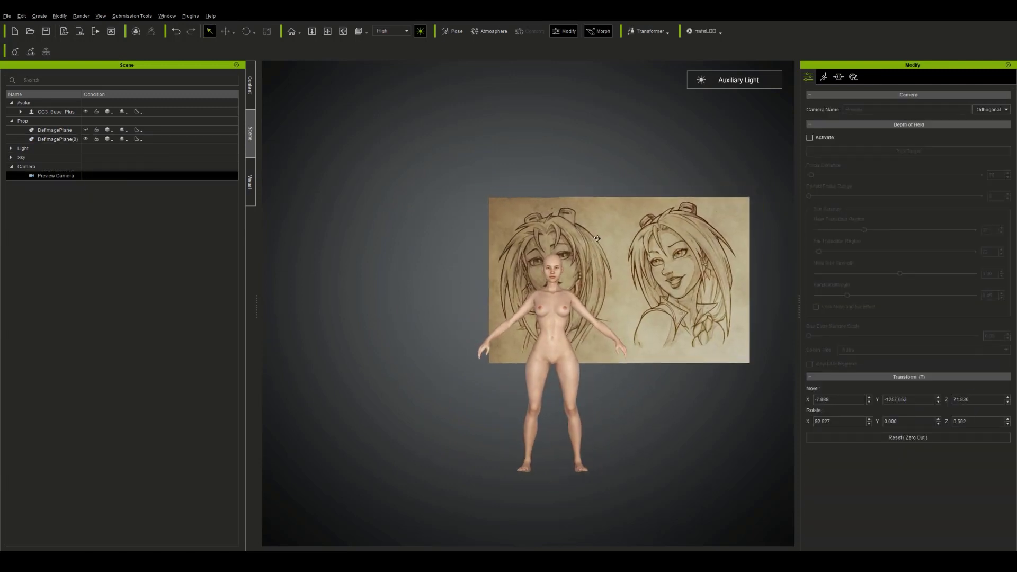
pyautogui.moveTo(597, 238); pyautogui.dragTo(977, 197, button='right')
pyautogui.scroll(8, 604, 253)
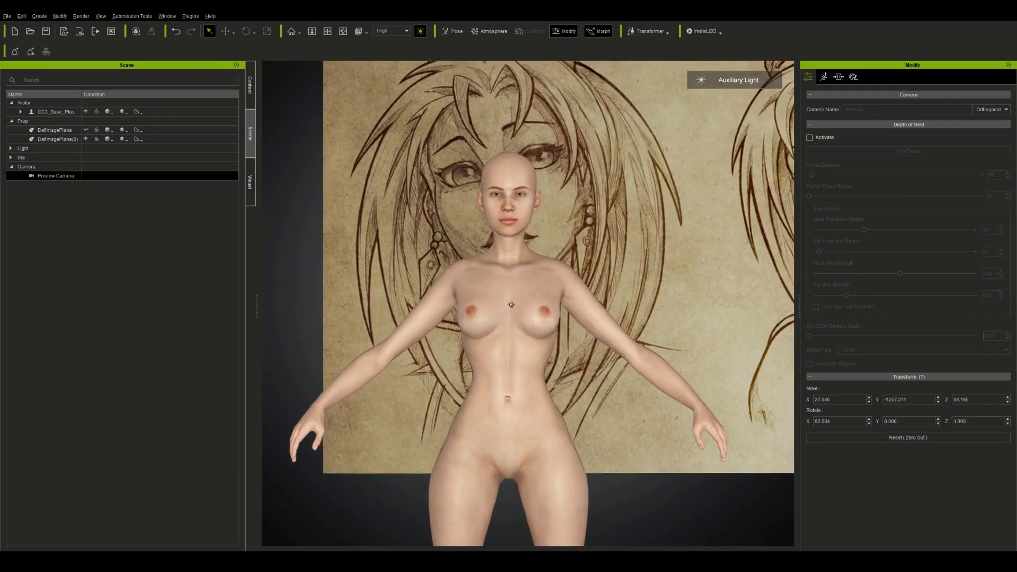
# - Scale down the face sketch plane and reposition it near the avatar's upper body
pyautogui.click(656, 237)
pyautogui.press('w')
pyautogui.press('e')
pyautogui.press('r')
pyautogui.moveTo(664, 434); pyautogui.dragTo(684, 498)
pyautogui.press('w')
pyautogui.moveTo(688, 411); pyautogui.dragTo(586, 277)
# - Fine-tune the face sketch plane's position so the front-view drawing sits beside the avatar's head
pyautogui.press('r')
pyautogui.press('w')
pyautogui.scroll(5, 585, 277)
pyautogui.click(587, 289)
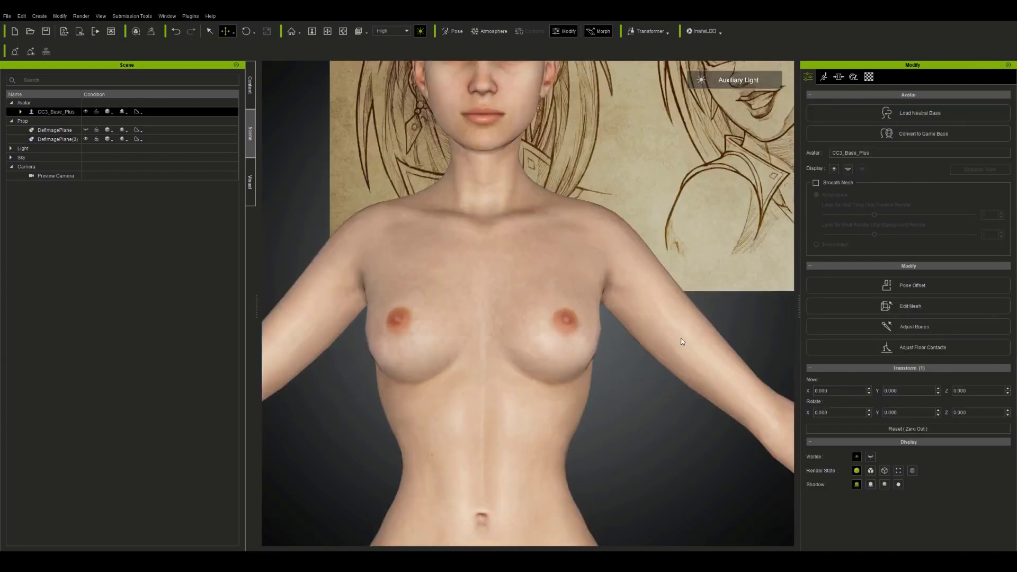
pyautogui.moveTo(629, 374); pyautogui.dragTo(671, 563, button='middle')
pyautogui.click(713, 427)
pyautogui.moveTo(699, 455); pyautogui.dragTo(795, 450)
# - Show the avatar's Head morphs and set Face Heavy to -11, Face Heart to 100 and Face Narrow to 59
pyautogui.click(546, 282)
pyautogui.click(839, 77)
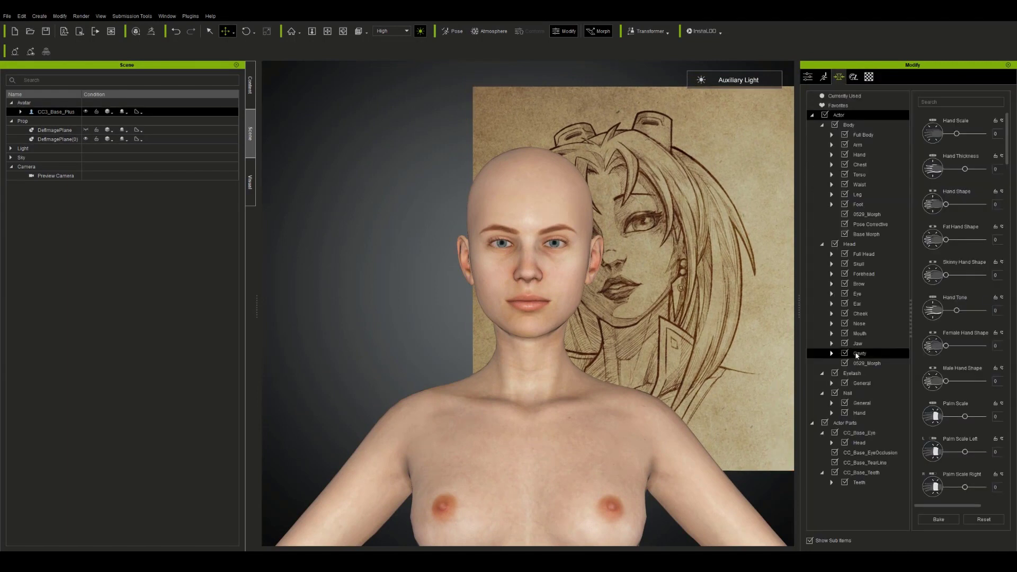
pyautogui.doubleClick(858, 442)
pyautogui.click(841, 452)
pyautogui.click(821, 432)
pyautogui.click(849, 244)
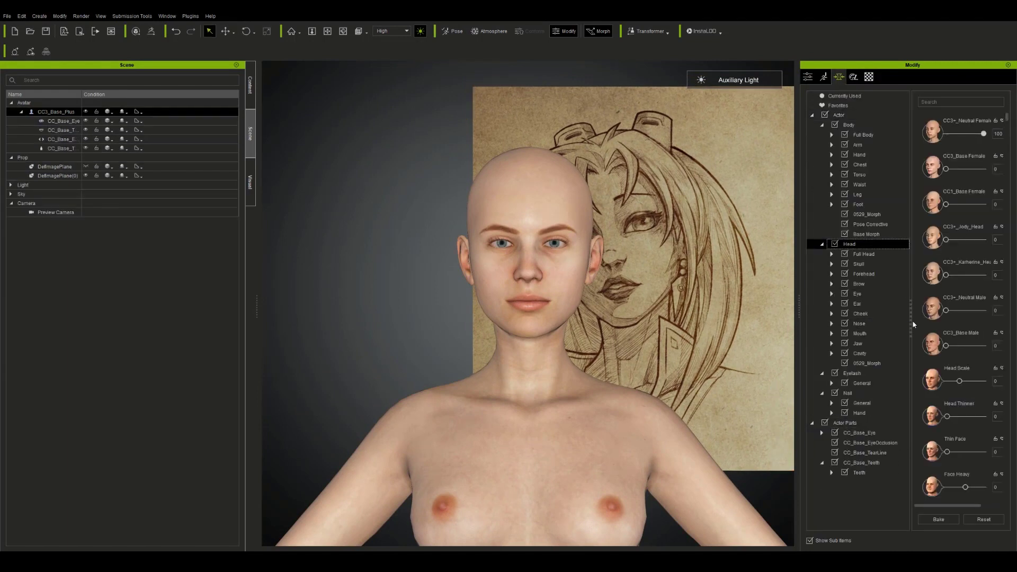
pyautogui.moveTo(939, 349); pyautogui.dragTo(936, 349)
pyautogui.scroll(-3, 929, 387)
pyautogui.moveTo(938, 389); pyautogui.dragTo(948, 390)
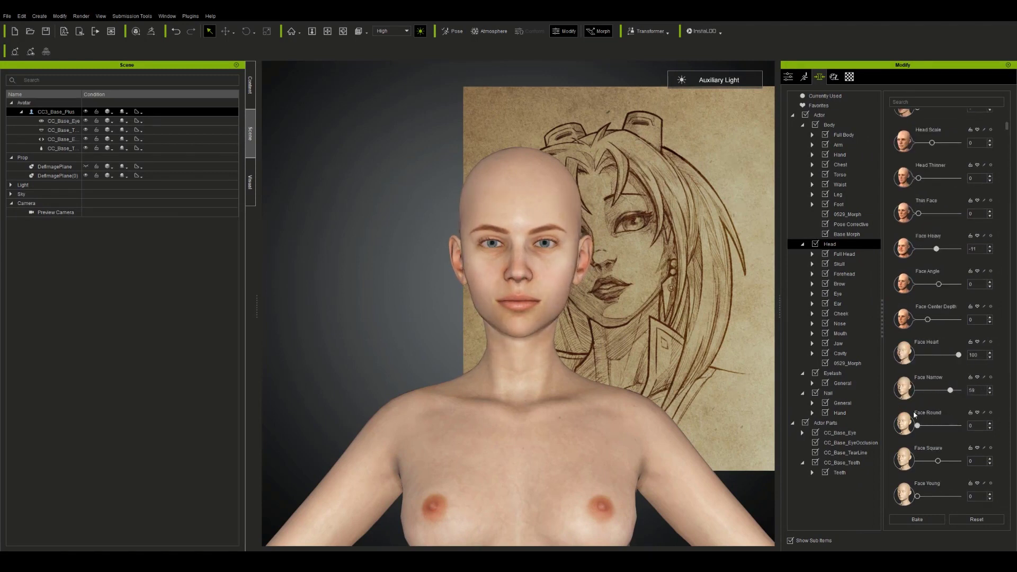
# - Set Face Young to 25, try the athletic female head morph, and adjust the skull shape
pyautogui.moveTo(916, 496); pyautogui.dragTo(942, 495)
pyautogui.scroll(-3, 932, 490)
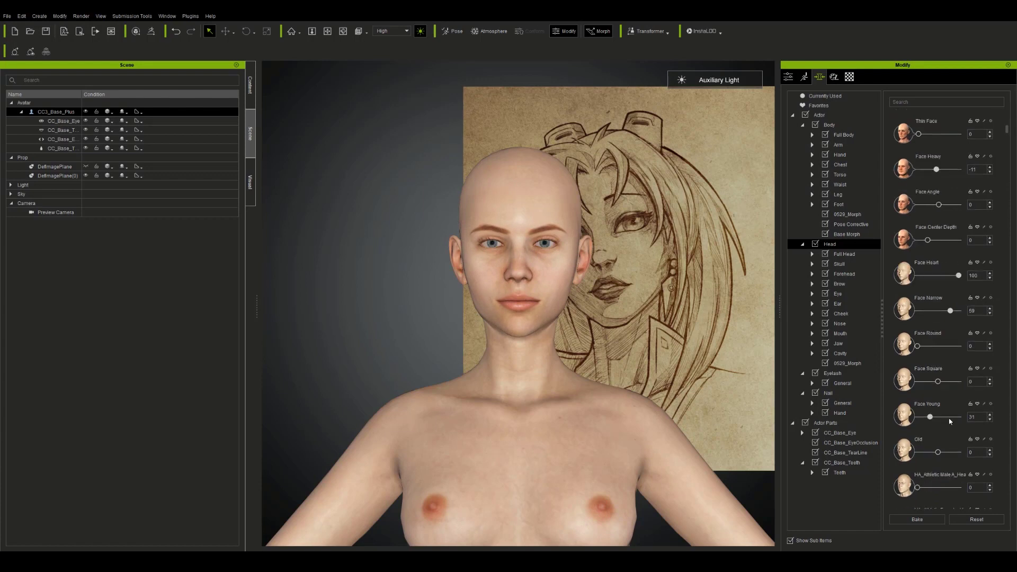
pyautogui.scroll(-4, 895, 470)
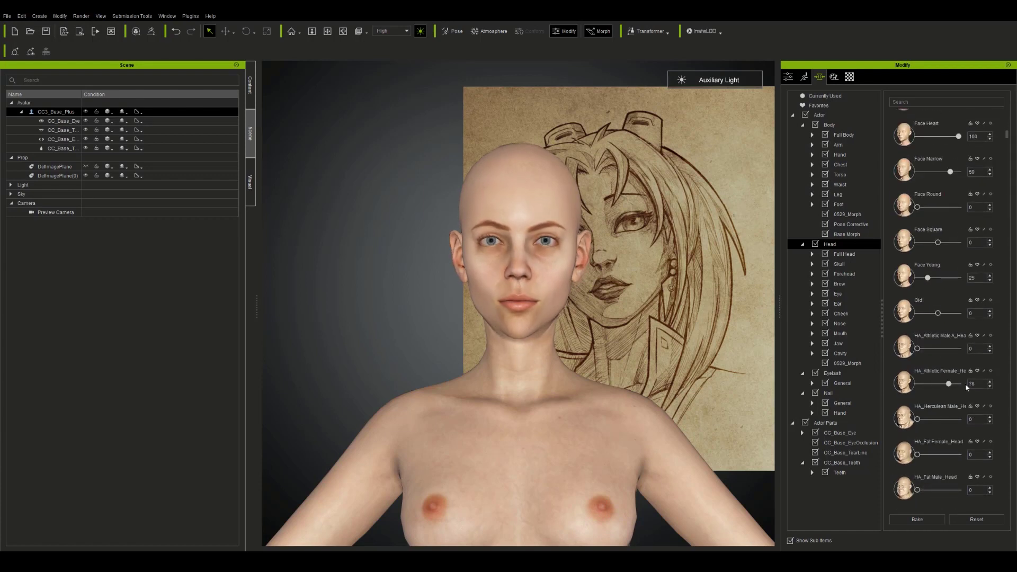
pyautogui.scroll(-6, 900, 411)
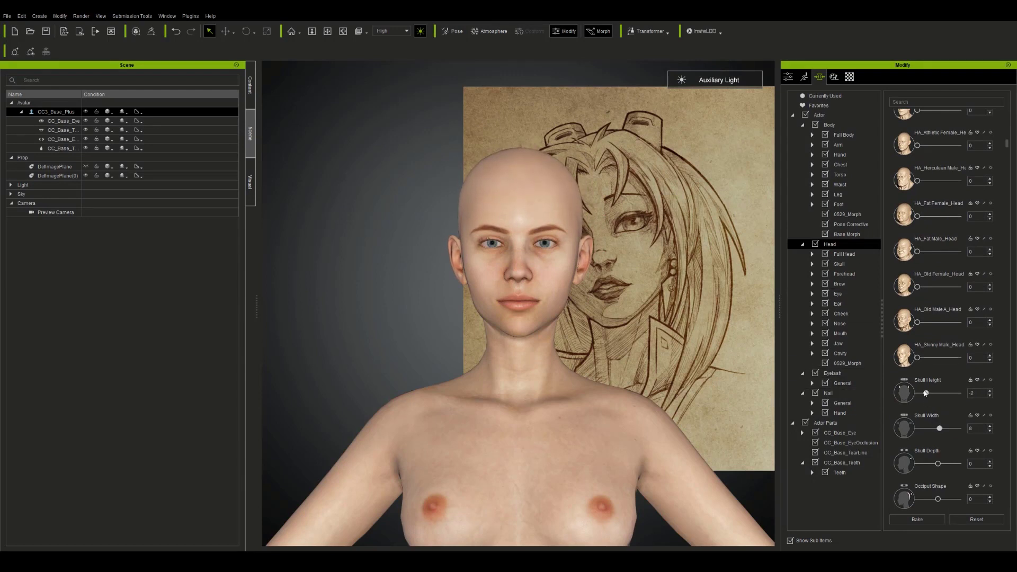
# - Set Eye Size to 100, Eye Height to -43, Eye Height Inner to 100, Eye Height Outer to -39 and Eye Width to -37
pyautogui.click(563, 288)
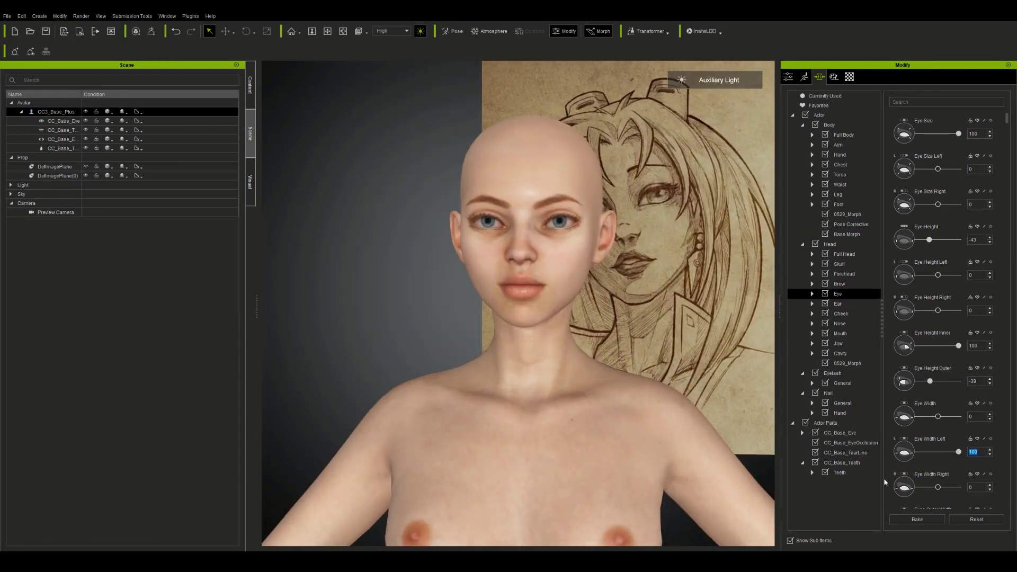
pyautogui.scroll(-1, 884, 479)
pyautogui.moveTo(937, 396); pyautogui.dragTo(932, 398)
pyautogui.scroll(-4, 932, 397)
pyautogui.moveTo(937, 364); pyautogui.dragTo(947, 363)
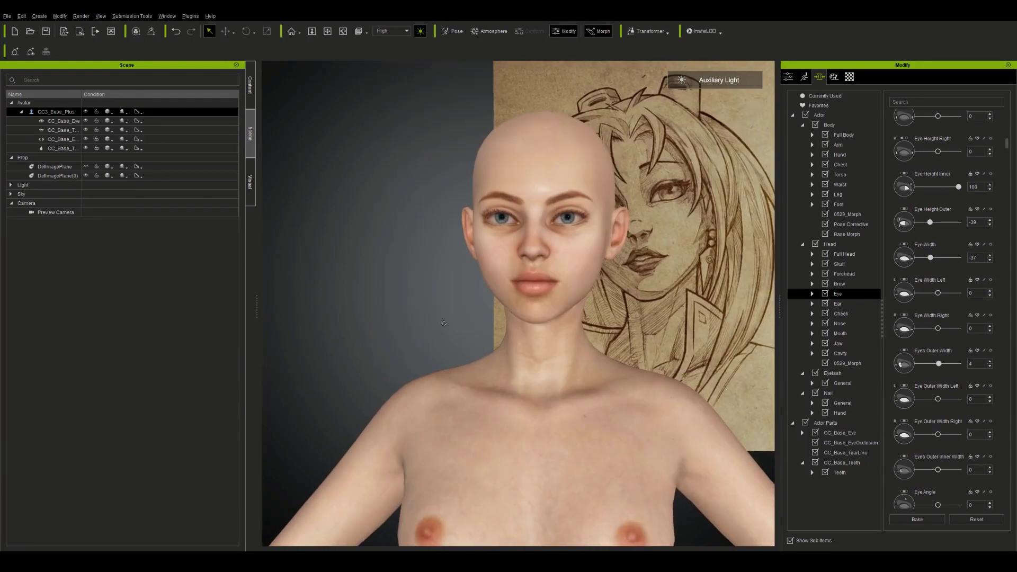
pyautogui.scroll(-1, 915, 395)
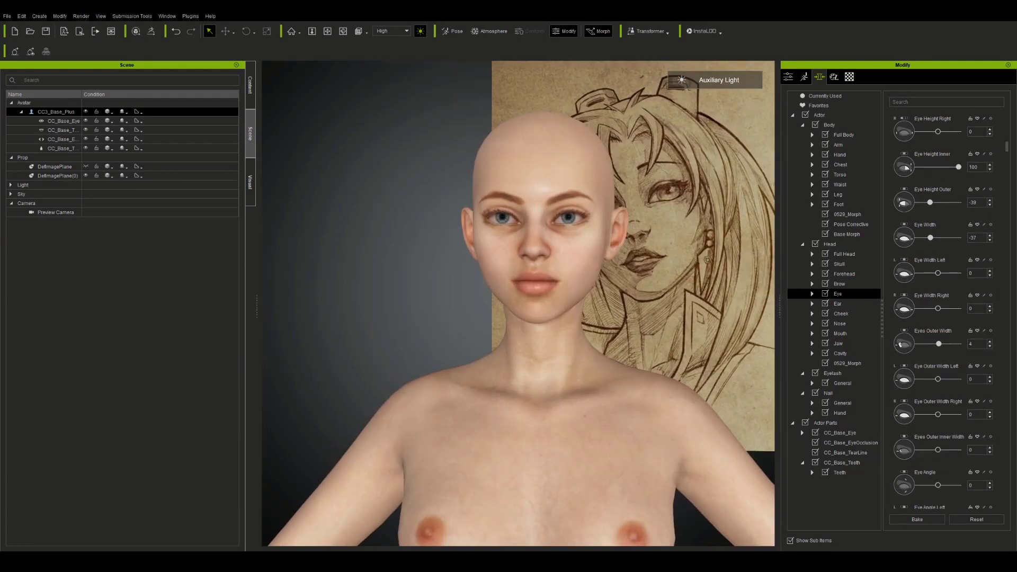
pyautogui.moveTo(937, 452); pyautogui.dragTo(918, 451)
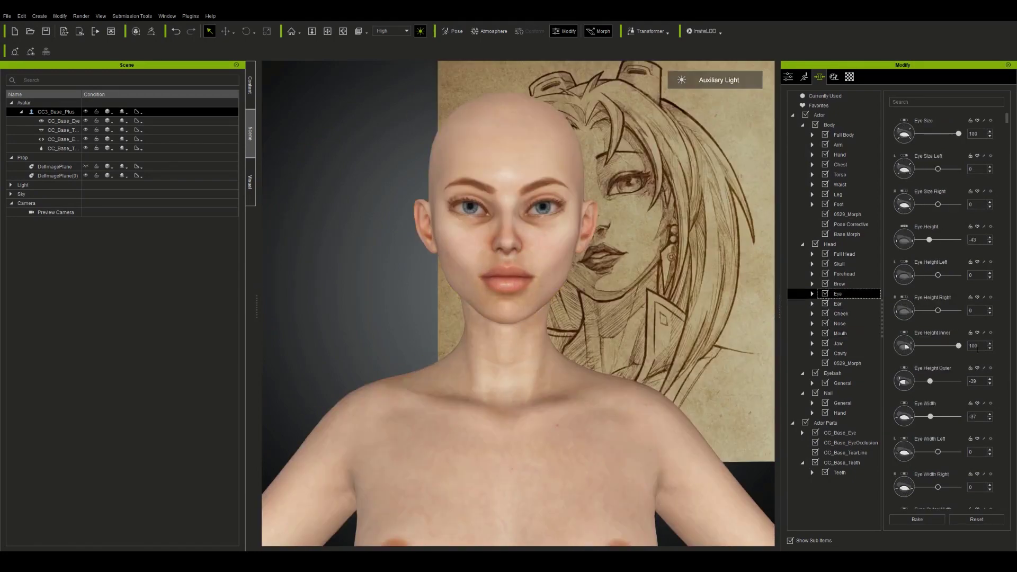
# - Shape the eyes with Almond Eyes 20, Eye Thin 34, Eye Almond Inner -59, Lacrimals Pinch 53 and Eyelid Top In Height -12
pyautogui.scroll(-8, 950, 285)
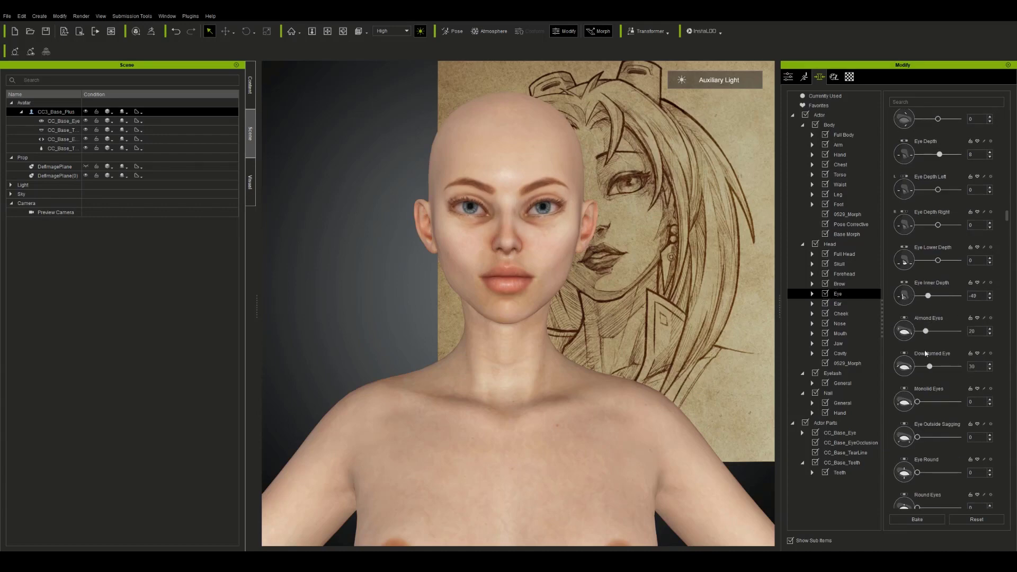
pyautogui.moveTo(377, 334); pyautogui.dragTo(382, 350, button='right')
pyautogui.scroll(-2, 915, 447)
pyautogui.moveTo(917, 473); pyautogui.dragTo(931, 495)
pyautogui.scroll(-5, 888, 471)
pyautogui.moveTo(937, 455)
pyautogui.mouseDown()
pyautogui.moveTo(925, 455)
pyautogui.moveTo(968, 467)
pyautogui.moveTo(948, 467)
pyautogui.mouseUp()
pyautogui.scroll(-4, 895, 456)
pyautogui.scroll(-3, 944, 461)
pyautogui.scroll(-1, 897, 451)
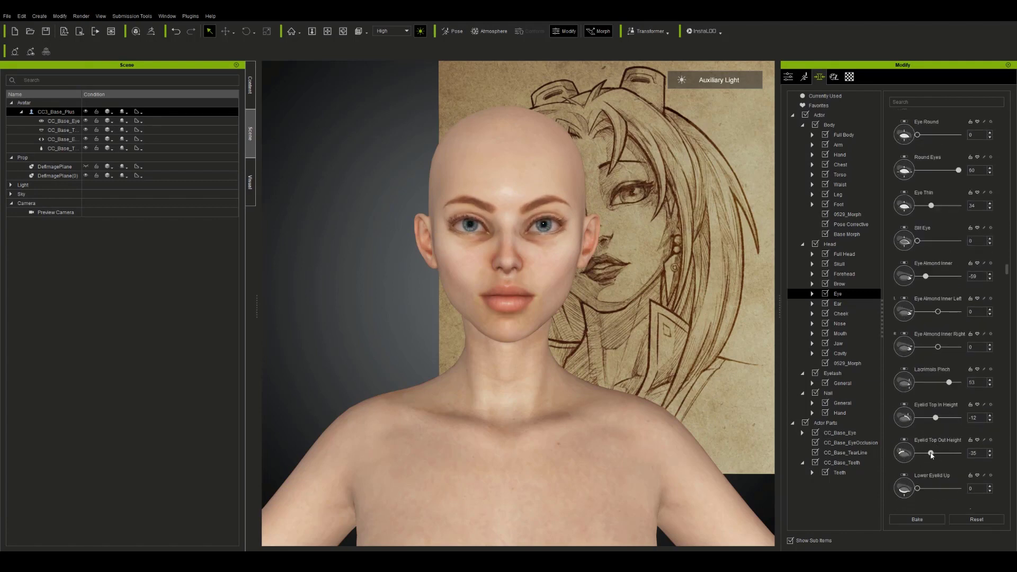
# - Set Eyelid Top Out Height to 4, Eyelid Bottom In Height to 17 and Eyelid Smooth to 100
pyautogui.scroll(-5, 892, 463)
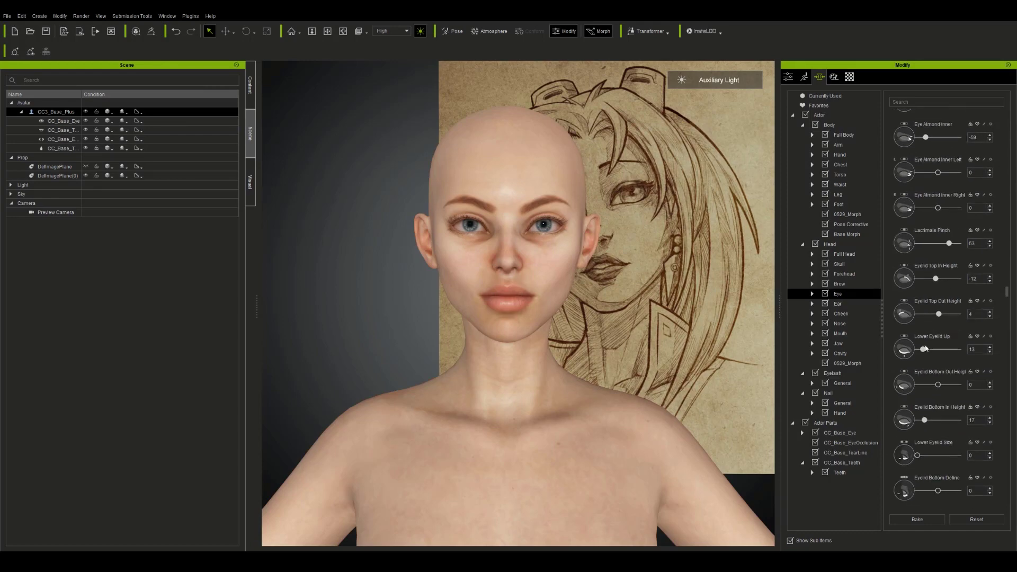
pyautogui.moveTo(939, 459); pyautogui.dragTo(940, 460)
pyautogui.scroll(-1, 939, 462)
pyautogui.moveTo(937, 482); pyautogui.dragTo(967, 470)
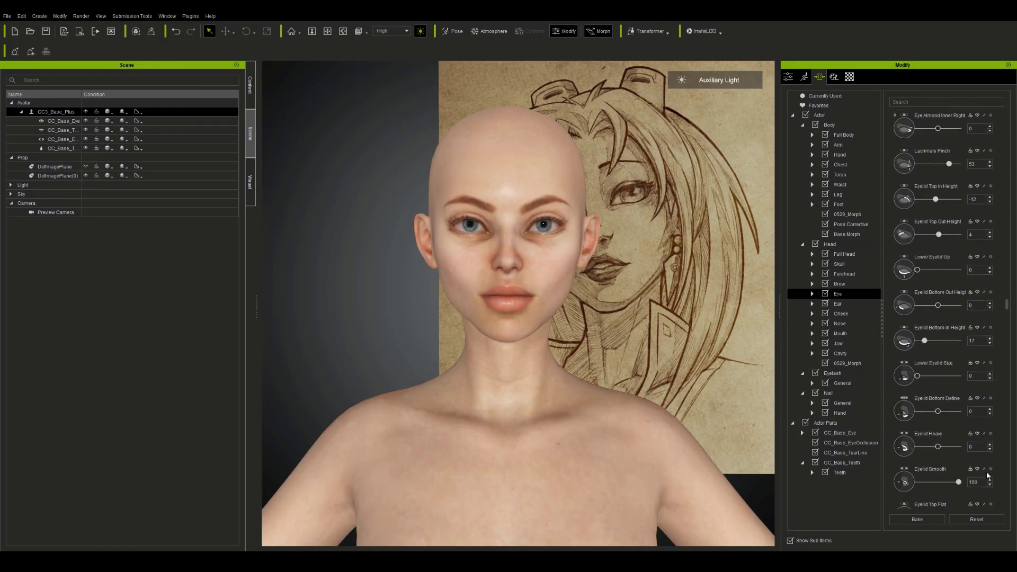
# - Set Puffy Upper to -100 and adjust the puffiness around the avatar's eyes
pyautogui.scroll(5, 506, 276)
pyautogui.moveTo(505, 275); pyautogui.dragTo(528, 312, button='right')
pyautogui.scroll(-4, 939, 473)
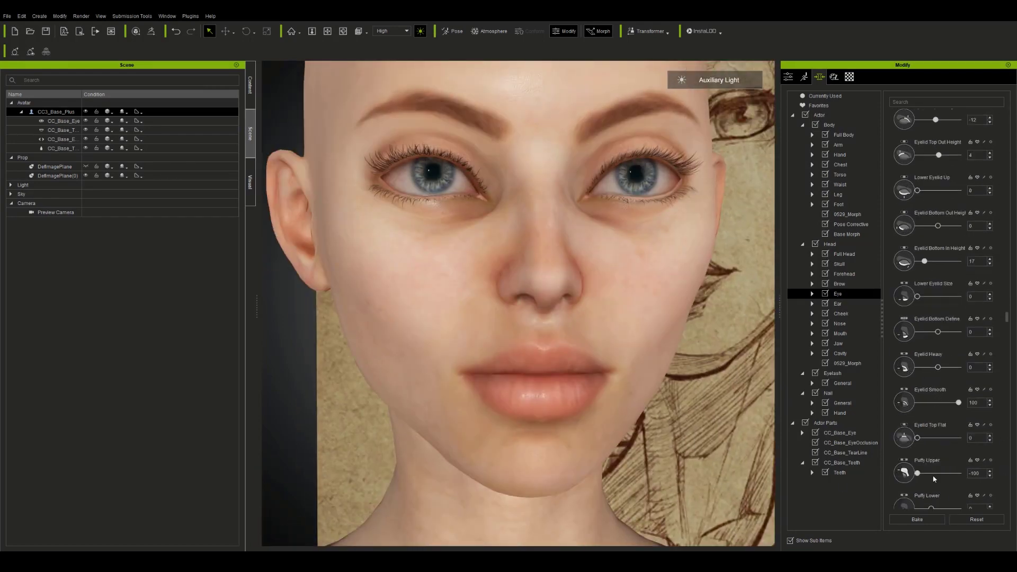
pyautogui.moveTo(935, 476); pyautogui.dragTo(929, 476)
pyautogui.scroll(-2, 931, 471)
pyautogui.moveTo(931, 450); pyautogui.dragTo(962, 458)
# - Refine the upper eyelids with Eyelid Upper Height at -13 and Double Eyelid Strength at 100
pyautogui.scroll(-3, 889, 471)
pyautogui.moveTo(917, 495)
pyautogui.mouseDown()
pyautogui.moveTo(985, 495)
pyautogui.moveTo(907, 487)
pyautogui.mouseUp()
pyautogui.scroll(-5, 909, 477)
pyautogui.moveTo(917, 467)
pyautogui.mouseDown()
pyautogui.moveTo(1010, 466)
pyautogui.moveTo(907, 469)
pyautogui.mouseUp()
pyautogui.scroll(-5, 911, 470)
pyautogui.moveTo(931, 474); pyautogui.dragTo(941, 474)
pyautogui.scroll(-4, 925, 454)
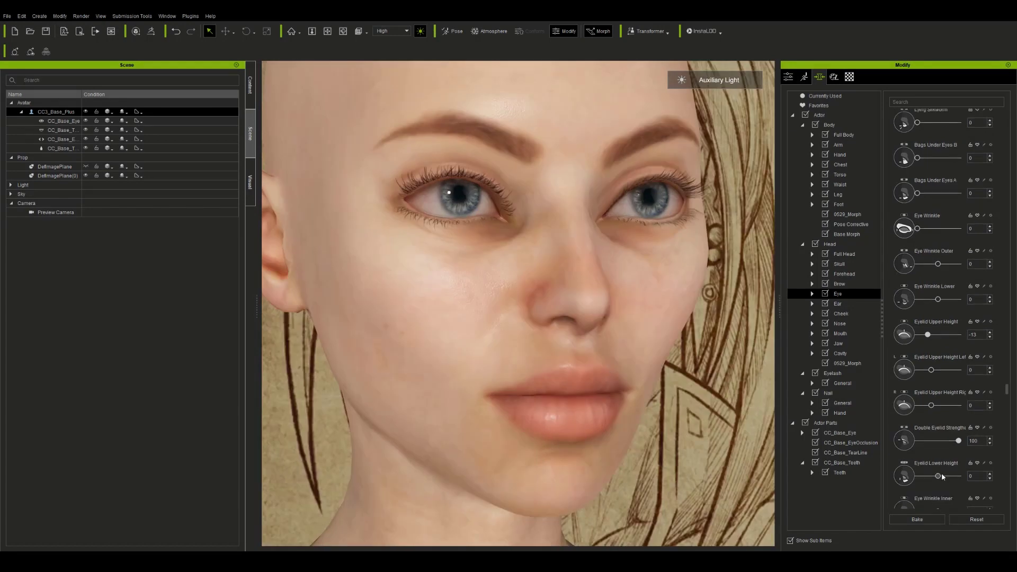
# - Set Eyelid Lower Height to -100 and Eyelid Fold Down to 22
pyautogui.moveTo(937, 475); pyautogui.dragTo(916, 475)
pyautogui.scroll(-2, 933, 479)
pyautogui.moveTo(557, 296); pyautogui.dragTo(476, 297, button='right')
pyautogui.moveTo(938, 486); pyautogui.dragTo(917, 459)
pyautogui.scroll(-3, 519, 318)
# - Set the double eyelid type and crow's feet morphs to -100, and Eyeball Enlarge to 100
pyautogui.scroll(-2, 935, 476)
pyautogui.scroll(-4, 918, 458)
pyautogui.moveTo(958, 430); pyautogui.dragTo(916, 430)
pyautogui.moveTo(918, 465); pyautogui.dragTo(958, 465)
pyautogui.moveTo(556, 296); pyautogui.dragTo(477, 297, button='right')
pyautogui.scroll(-4, 518, 304)
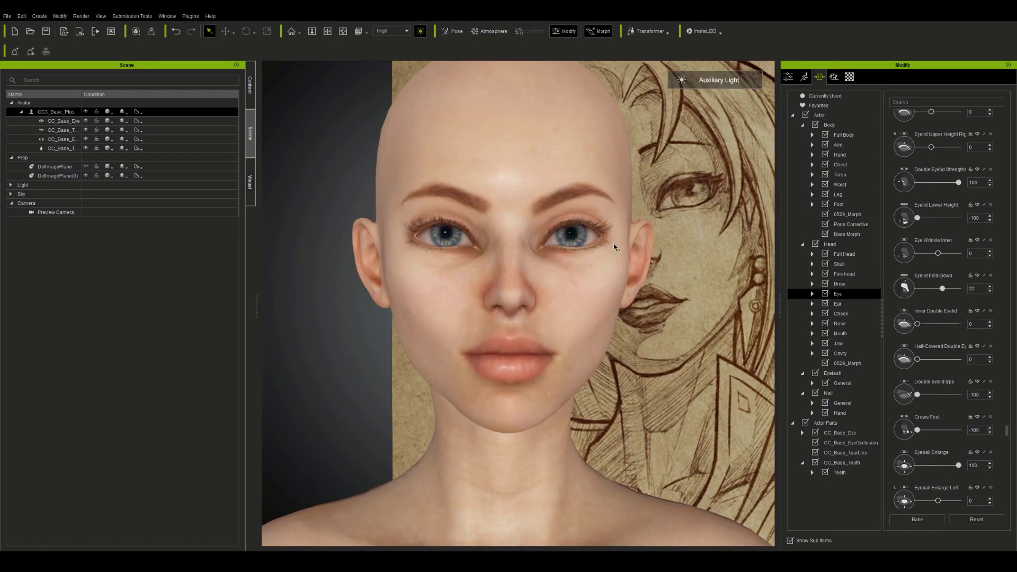
# - Try repositioning the eyeballs with the Eyeball Up-Down and Eyeball Forward-Back morphs
pyautogui.scroll(-5, 929, 452)
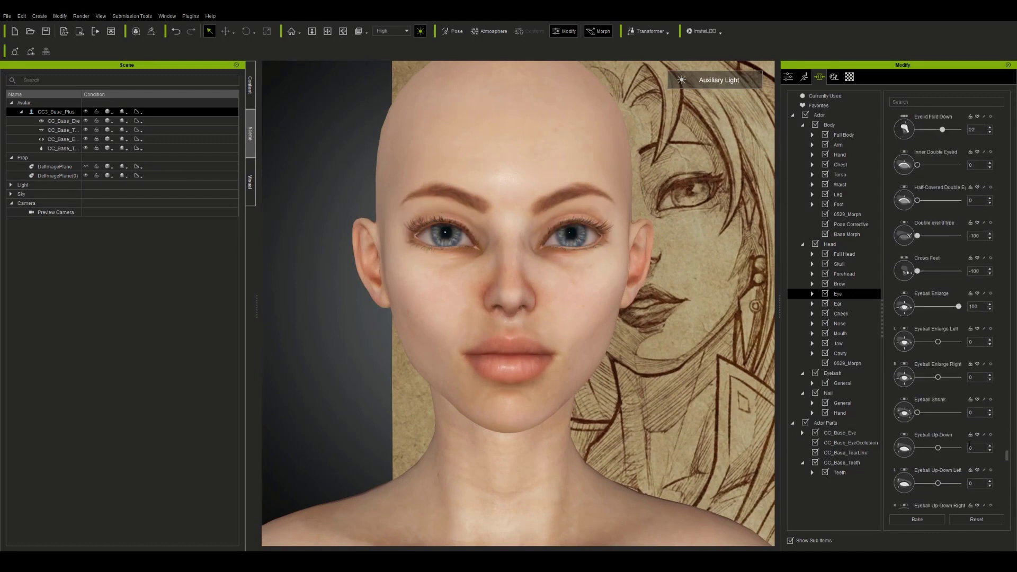
pyautogui.scroll(-2, 947, 475)
pyautogui.moveTo(939, 460); pyautogui.dragTo(937, 459)
pyautogui.moveTo(509, 297); pyautogui.dragTo(572, 291, button='right')
pyautogui.scroll(-3, 937, 484)
pyautogui.scroll(-2, 939, 486)
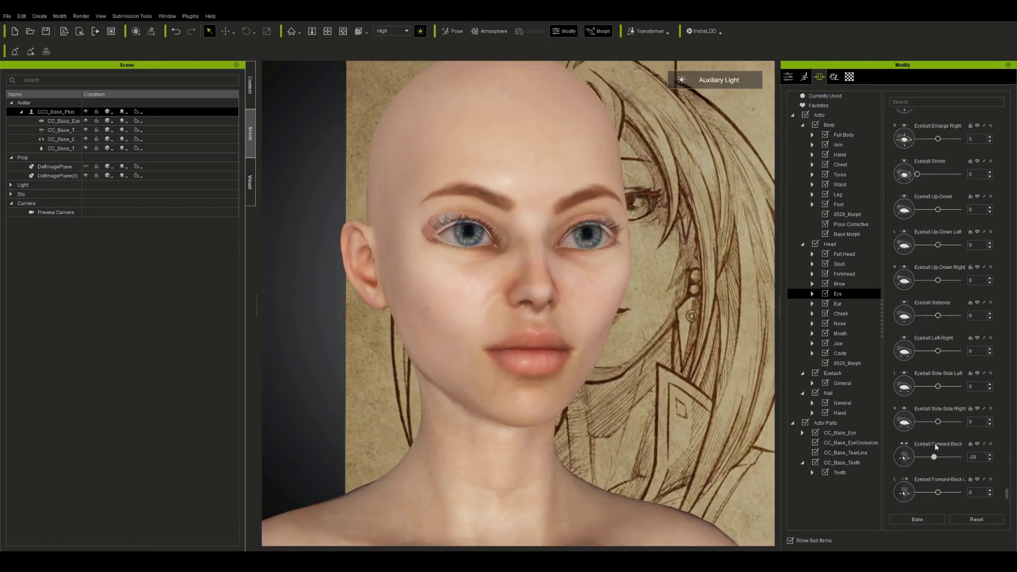
pyautogui.moveTo(938, 455); pyautogui.dragTo(939, 454)
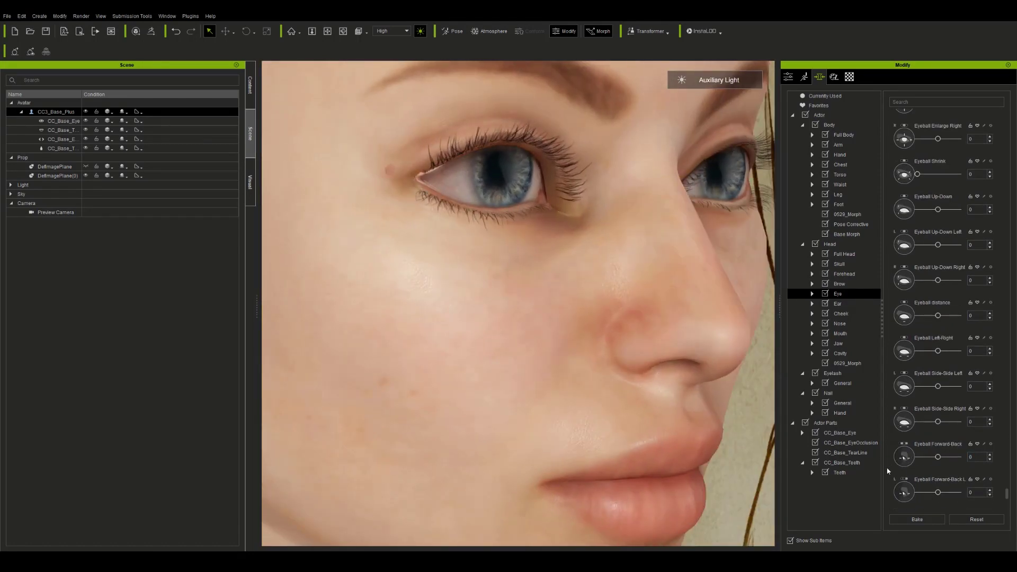
# - Refine the eye morphs to Eye Outside Sagging 100, Eye Round 12, Eye Thin 21, Eye Almond Inner -43 and Eye Width -32
pyautogui.click(834, 246)
pyautogui.click(838, 294)
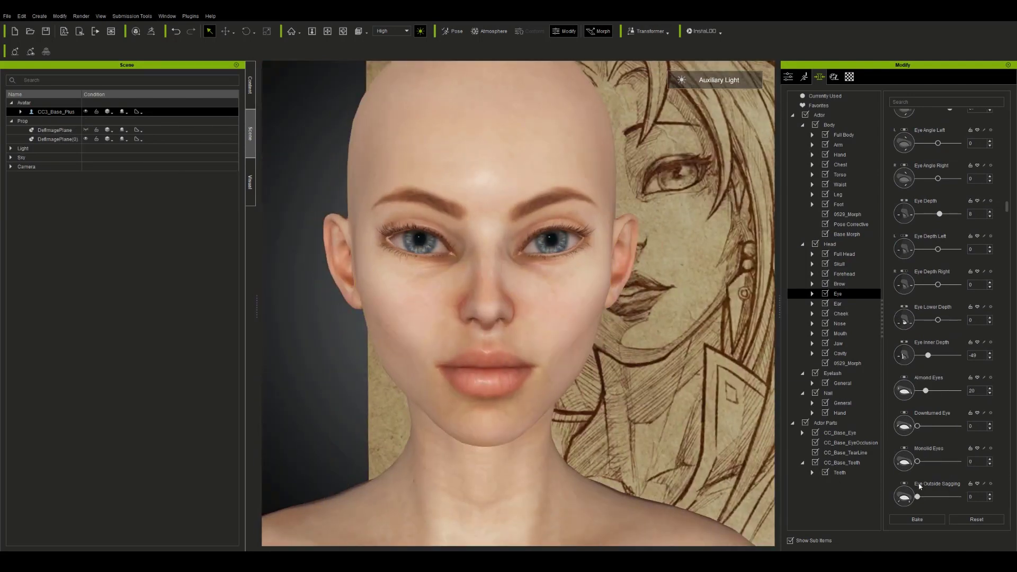
pyautogui.scroll(-6, 918, 486)
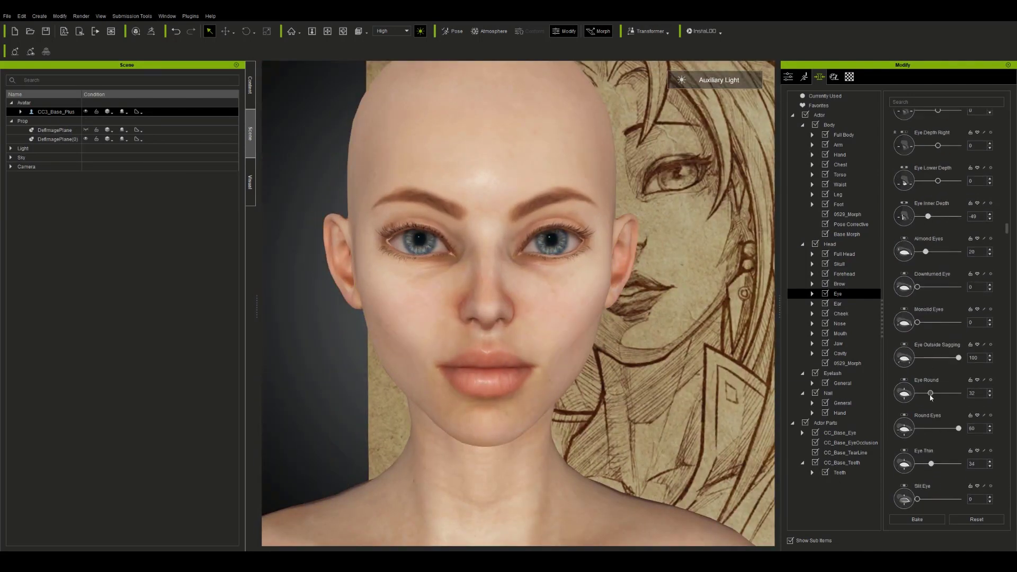
pyautogui.scroll(-6, 921, 496)
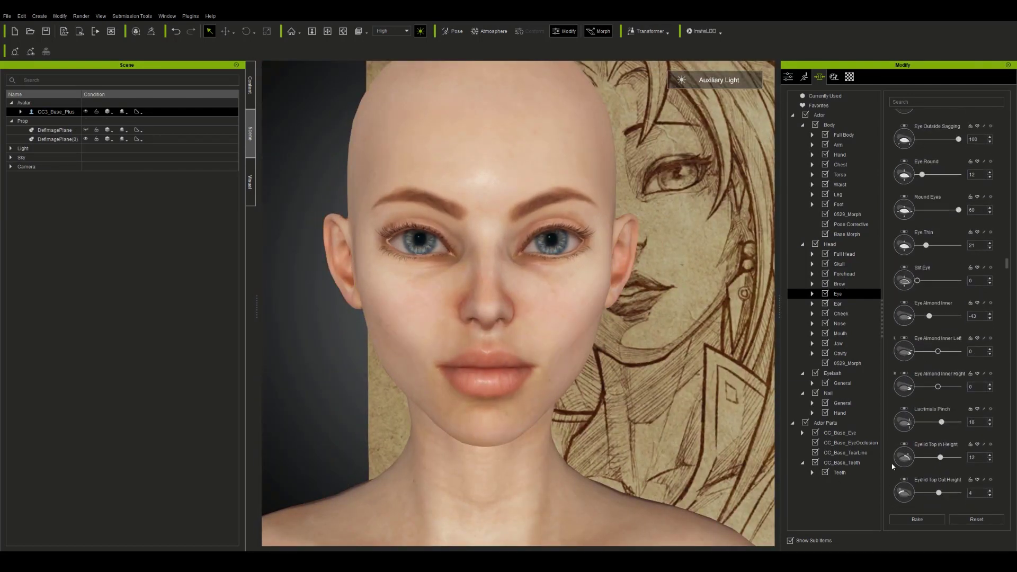
pyautogui.scroll(10, 937, 403)
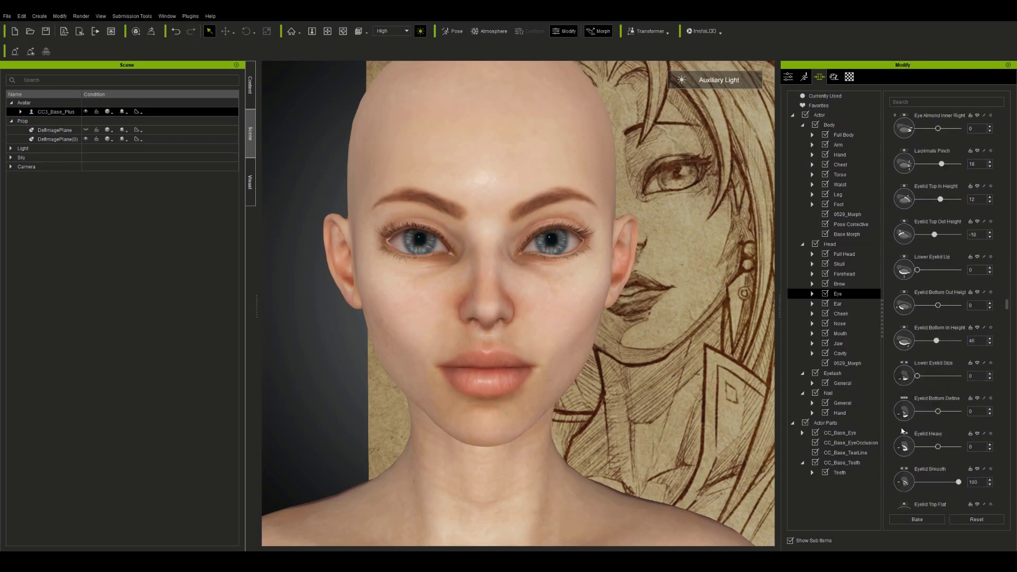
pyautogui.scroll(-4, 895, 394)
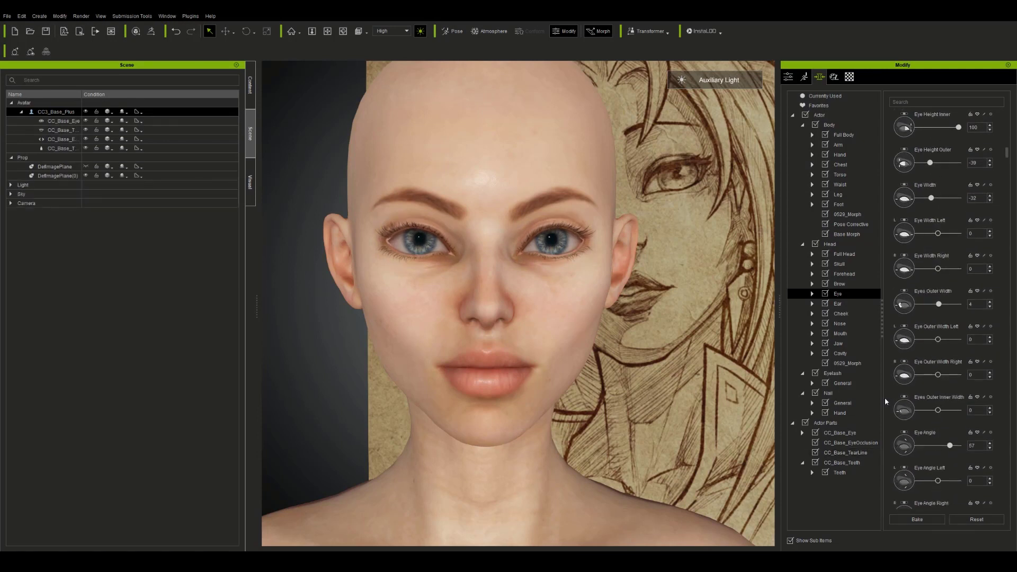
# - Refine the head shape and the ears, adjusting Ear Height and using Ear Angle Right 18 and Ear Rotate -53
pyautogui.click(845, 254)
pyautogui.moveTo(937, 239)
pyautogui.mouseDown()
pyautogui.moveTo(891, 238)
pyautogui.moveTo(930, 239)
pyautogui.mouseUp()
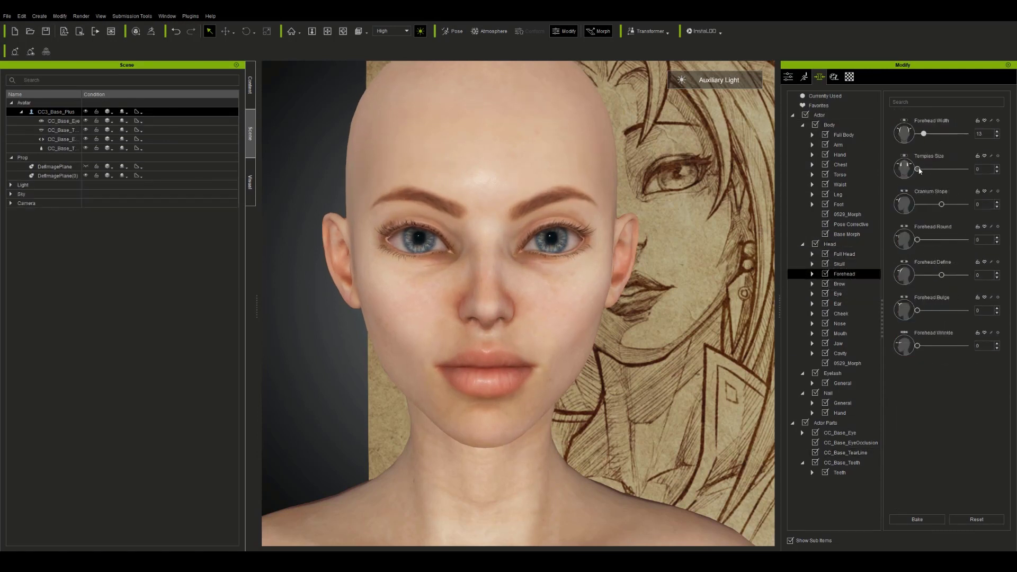
pyautogui.click(837, 303)
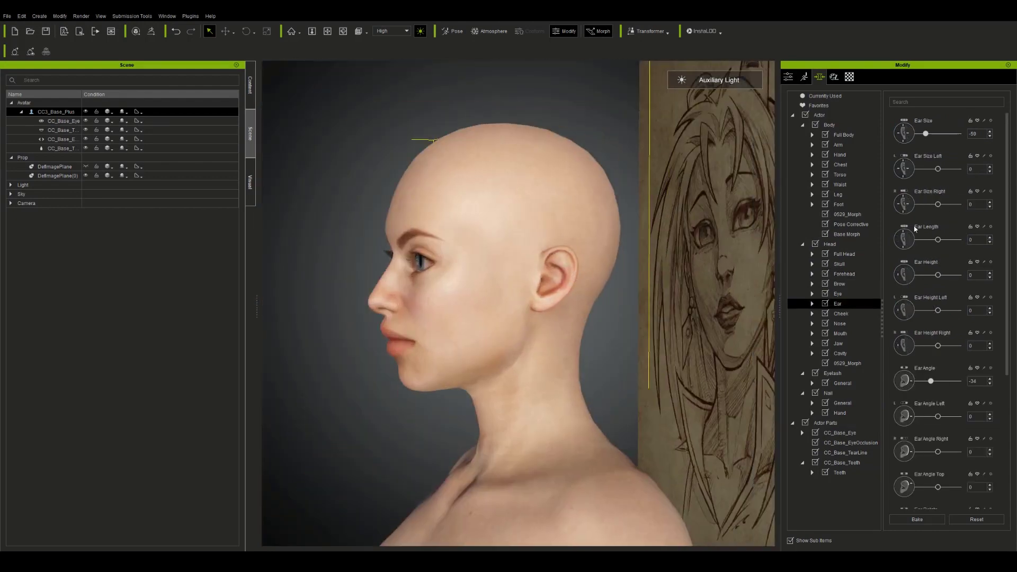
pyautogui.moveTo(952, 461); pyautogui.dragTo(919, 462)
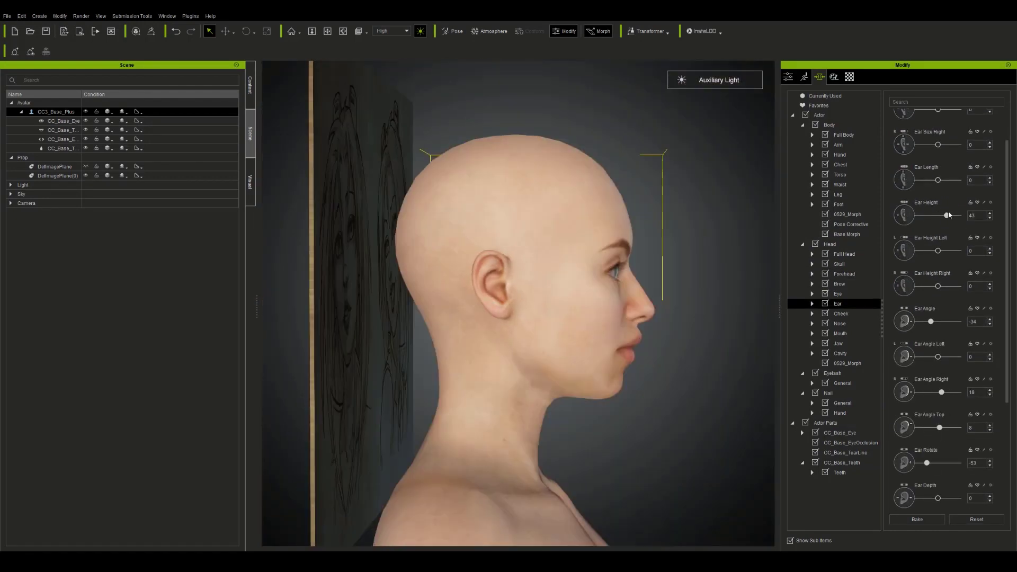
pyautogui.moveTo(930, 219); pyautogui.dragTo(920, 218)
pyautogui.scroll(-5, 420, 354)
# - Reshape the neck with Neck Size -42 and Neck Length 12
pyautogui.click(839, 174)
pyautogui.moveTo(420, 355); pyautogui.dragTo(429, 277, button='right')
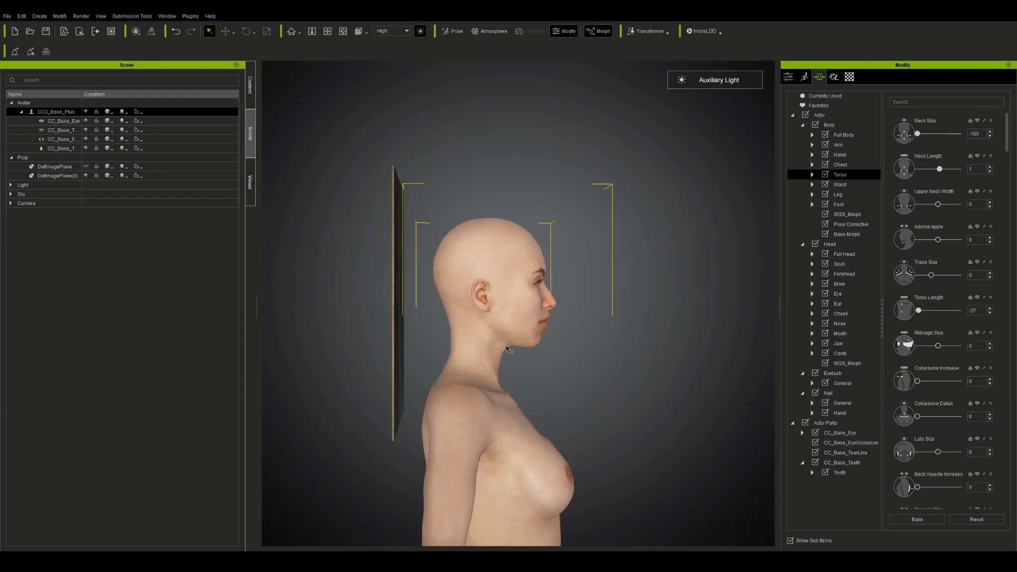
pyautogui.moveTo(505, 349); pyautogui.dragTo(414, 350, button='right')
pyautogui.moveTo(917, 134); pyautogui.dragTo(925, 134)
pyautogui.moveTo(940, 169); pyautogui.dragTo(938, 169)
pyautogui.scroll(3, 534, 460)
pyautogui.scroll(-5, 532, 383)
pyautogui.moveTo(588, 477)
pyautogui.keyDown('alt'); pyautogui.mouseDown()
pyautogui.moveTo(668, 483)
pyautogui.moveTo(588, 479)
pyautogui.mouseUp(); pyautogui.keyUp('alt')
pyautogui.moveTo(931, 134); pyautogui.dragTo(929, 134)
pyautogui.scroll(8, 532, 382)
pyautogui.scroll(-2, 424, 395)
pyautogui.keyDown('alt'); pyautogui.moveTo(434, 395); pyautogui.dragTo(405, 394); pyautogui.keyUp('alt')
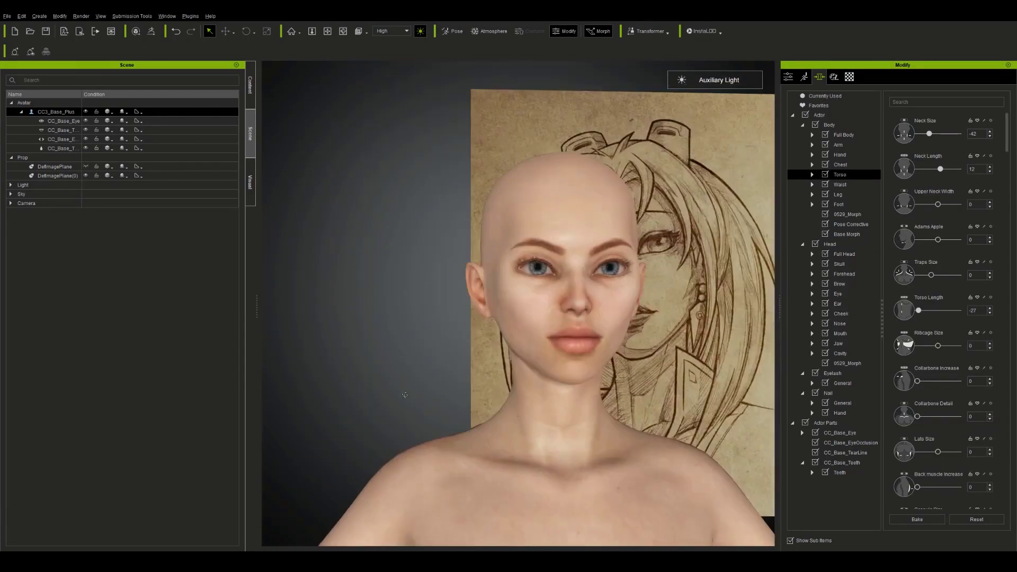
# - Undo the last facial morph change and bring up the chest morphs
pyautogui.click(841, 314)
pyautogui.moveTo(404, 395); pyautogui.dragTo(456, 381, button='right')
pyautogui.hotkey('ctrl', 'z')
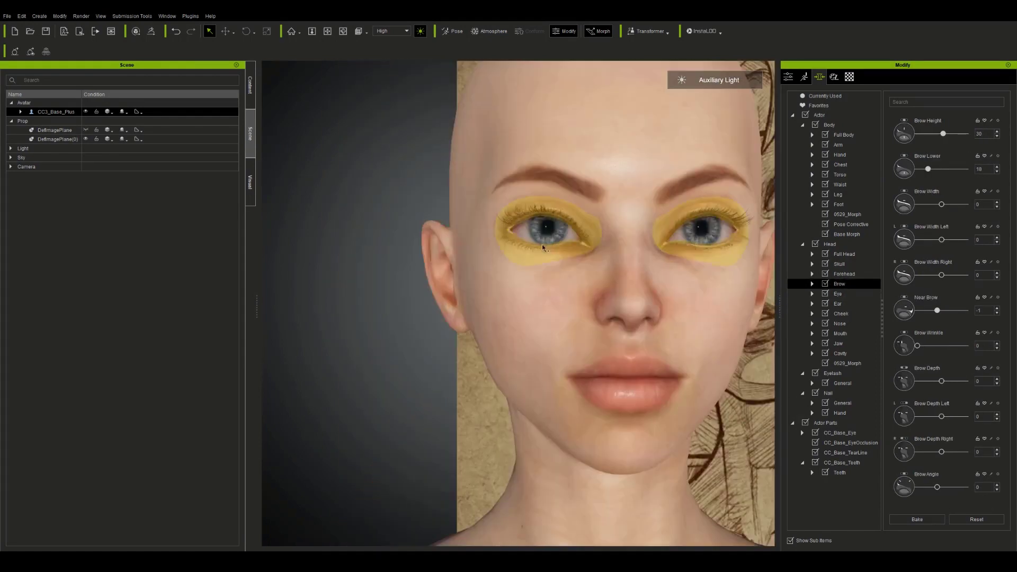
pyautogui.click(530, 258)
pyautogui.click(581, 485)
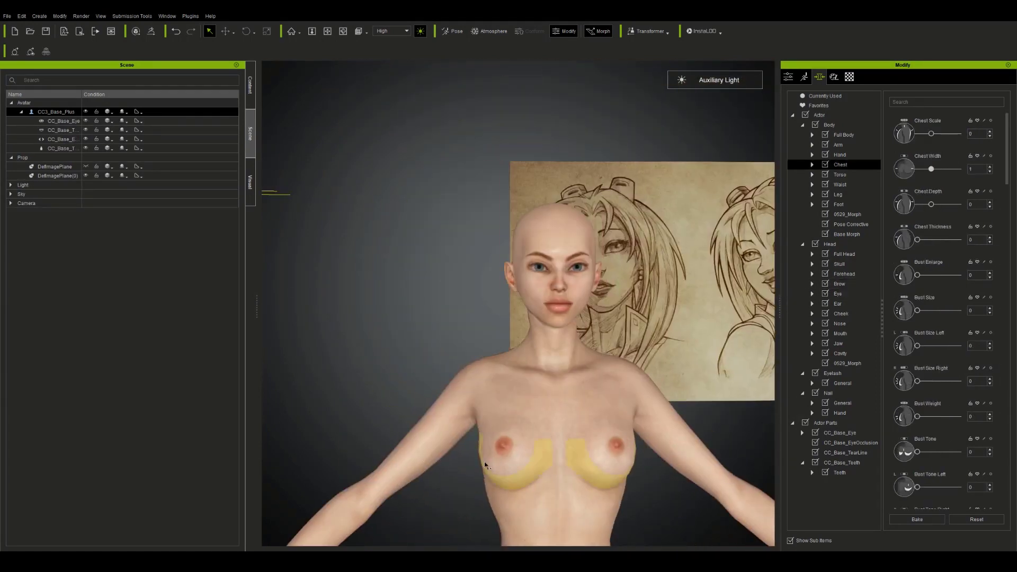
# - Examine the avatar's face, chest and full figure from several angles against the reference sketches
pyautogui.moveTo(400, 441); pyautogui.dragTo(530, 456, button='right')
pyautogui.scroll(2, 628, 485)
pyautogui.scroll(5, 629, 477)
pyautogui.moveTo(689, 403); pyautogui.dragTo(669, 454, button='right')
pyautogui.scroll(-5, 699, 404)
pyautogui.click(670, 455)
pyautogui.press('Home')
pyautogui.scroll(5, 617, 204)
pyautogui.moveTo(617, 205); pyautogui.dragTo(527, 249, button='right')
# - Refine the mouth with the Upper Lip Groove Width, Lip Upper Size and following lip morphs
pyautogui.click(512, 197)
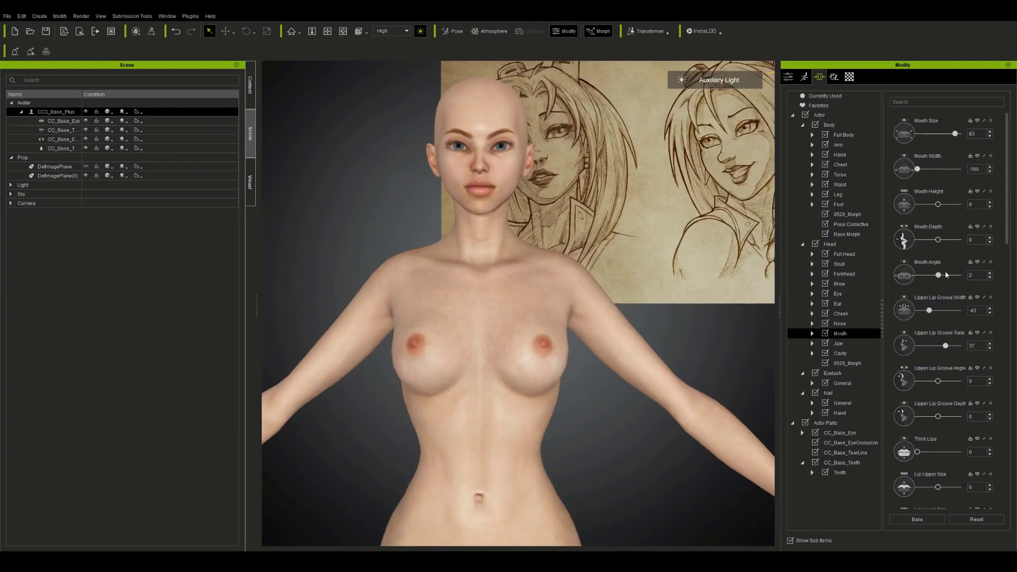
pyautogui.moveTo(934, 311); pyautogui.dragTo(928, 311)
pyautogui.moveTo(921, 488); pyautogui.dragTo(928, 487)
pyautogui.scroll(-2, 928, 466)
pyautogui.moveTo(938, 443)
pyautogui.mouseDown()
pyautogui.moveTo(927, 443)
pyautogui.moveTo(940, 439)
pyautogui.mouseUp()
pyautogui.scroll(-2, 893, 446)
pyautogui.scroll(-3, 974, 470)
pyautogui.moveTo(938, 450); pyautogui.dragTo(953, 450)
pyautogui.moveTo(936, 345); pyautogui.dragTo(939, 344)
pyautogui.scroll(-1, 925, 415)
pyautogui.moveTo(937, 445); pyautogui.dragTo(937, 447)
# - Adjust further mouth morphs while checking the lips' profile from several angles
pyautogui.moveTo(689, 360); pyautogui.dragTo(726, 361, button='right')
pyautogui.press('f')
pyautogui.moveTo(937, 481); pyautogui.dragTo(948, 482)
pyautogui.moveTo(635, 371); pyautogui.dragTo(561, 339, button='right')
pyautogui.press('f')
pyautogui.scroll(-1, 892, 484)
pyautogui.moveTo(918, 477); pyautogui.dragTo(944, 477)
pyautogui.moveTo(635, 371); pyautogui.dragTo(562, 366, button='right')
pyautogui.scroll(-2, 919, 474)
pyautogui.moveTo(919, 472); pyautogui.dragTo(953, 478)
# - Increase one more morph near the end of the mouth morph list
pyautogui.scroll(-1, 945, 485)
pyautogui.scroll(-2, 948, 485)
pyautogui.scroll(-2, 940, 477)
pyautogui.scroll(-4, 948, 477)
pyautogui.moveTo(635, 360)
pyautogui.mouseDown(button='right')
pyautogui.moveTo(710, 363)
pyautogui.moveTo(636, 360)
pyautogui.mouseUp(button='right')
pyautogui.scroll(-3, 927, 485)
pyautogui.moveTo(917, 481); pyautogui.dragTo(958, 482)
# - Reshape the eyelashes with the large curved and low tail curved morphs at 100 and Eyelash Curl at 90
pyautogui.click(832, 373)
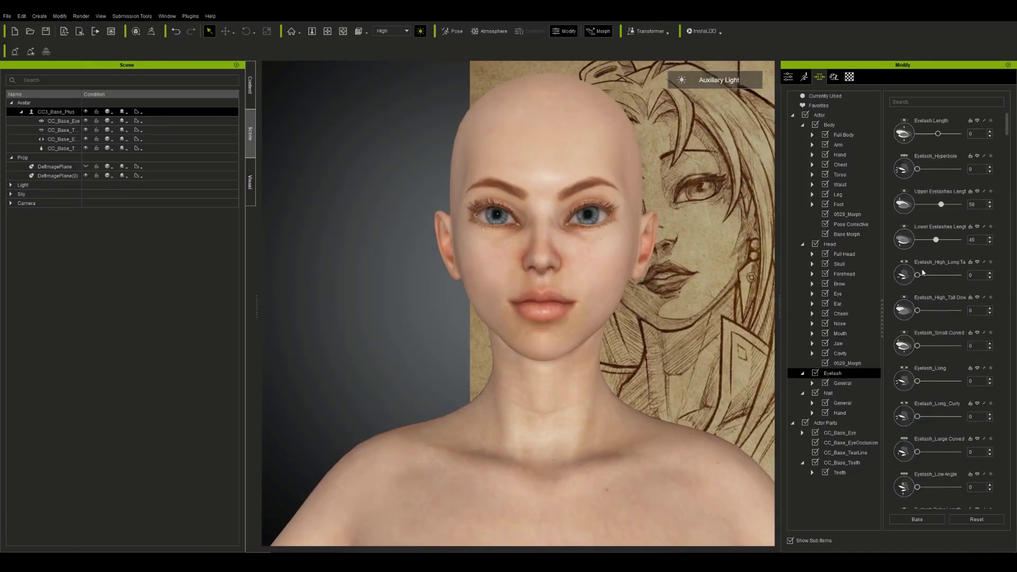
pyautogui.moveTo(562, 318); pyautogui.dragTo(498, 329, button='right')
pyautogui.scroll(-1, 906, 441)
pyautogui.scroll(-6, 980, 497)
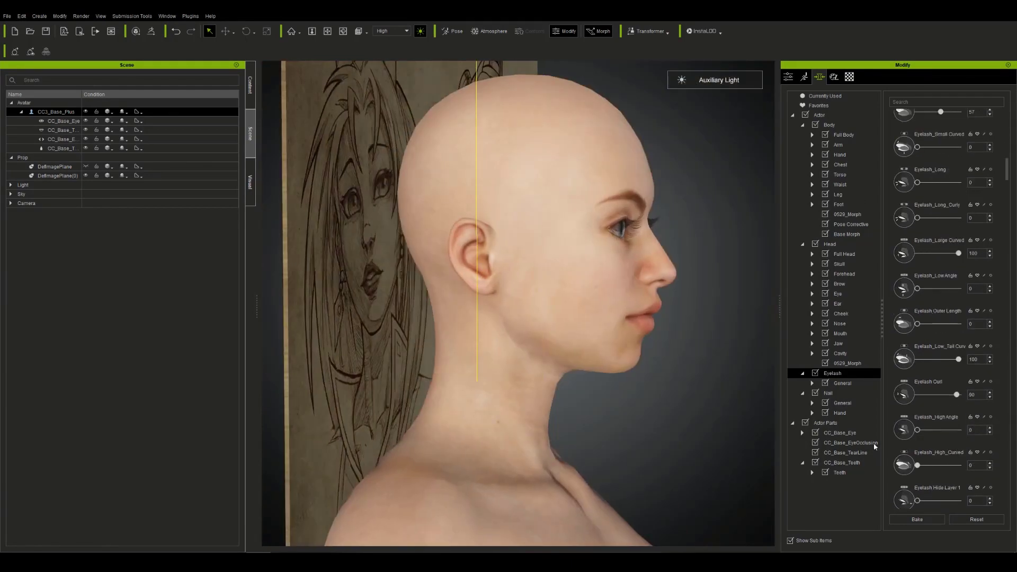
# - Shape the lower eyelashes with Bottom -39, Center 100, Height -14 and Width -8, and set Eyelash_Noise to 100
pyautogui.scroll(4, 882, 448)
pyautogui.moveTo(960, 471); pyautogui.dragTo(948, 472)
pyautogui.scroll(-3, 946, 466)
pyautogui.moveTo(937, 447)
pyautogui.mouseDown()
pyautogui.moveTo(917, 447)
pyautogui.moveTo(959, 418)
pyautogui.moveTo(935, 451)
pyautogui.mouseUp()
pyautogui.scroll(-5, 924, 451)
pyautogui.scroll(-2, 940, 450)
pyautogui.scroll(-4, 907, 456)
pyautogui.scroll(-9, 907, 452)
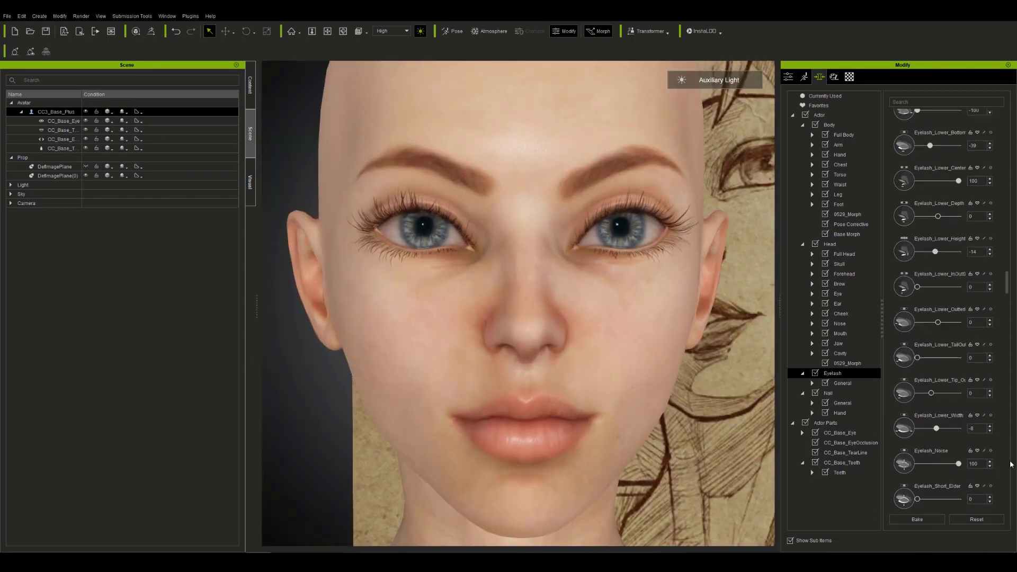
pyautogui.scroll(-2, 921, 469)
pyautogui.moveTo(1006, 331); pyautogui.dragTo(1007, 91)
pyautogui.scroll(-5, 619, 367)
pyautogui.moveTo(619, 367); pyautogui.dragTo(455, 318, button='right')
# - Set Cheek Depth to -49 and increase Cheek Bones Bulge
pyautogui.click(481, 268)
pyautogui.click(837, 294)
pyautogui.scroll(-10, 932, 329)
pyautogui.moveTo(583, 365); pyautogui.dragTo(810, 374, button='right')
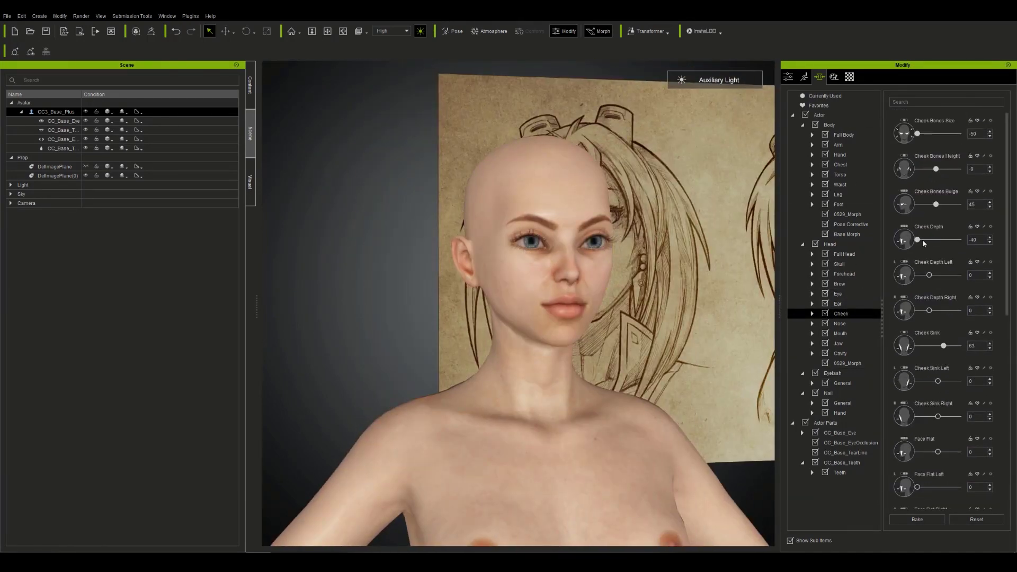
pyautogui.moveTo(936, 204); pyautogui.dragTo(947, 203)
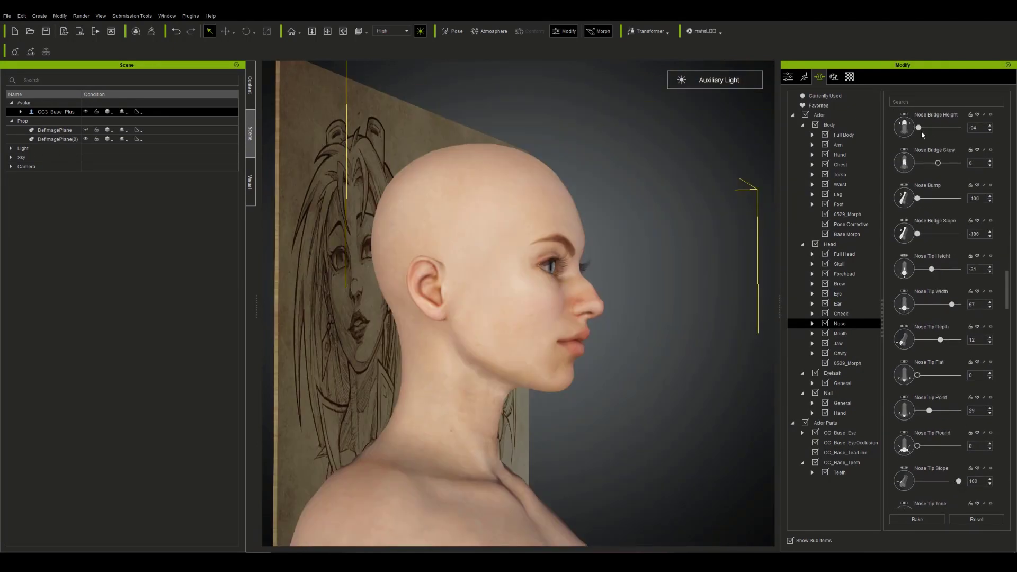
# - Set Nose Bump to -49, Nose Bridge Slope to -37, Nose Tip Height to -27 and Nose Tip Slope to 0
pyautogui.scroll(3, 943, 140)
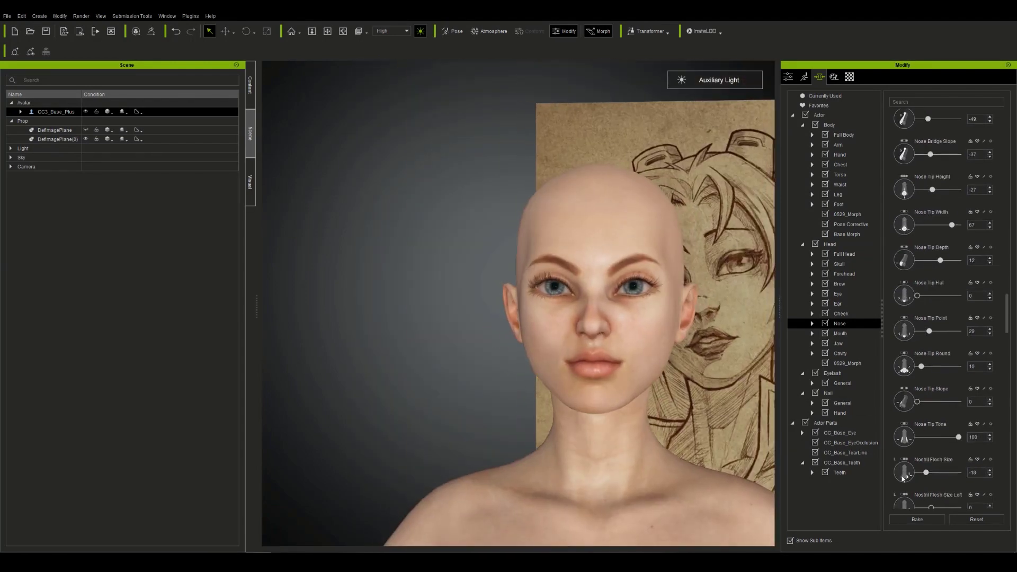
pyautogui.scroll(-3, 932, 468)
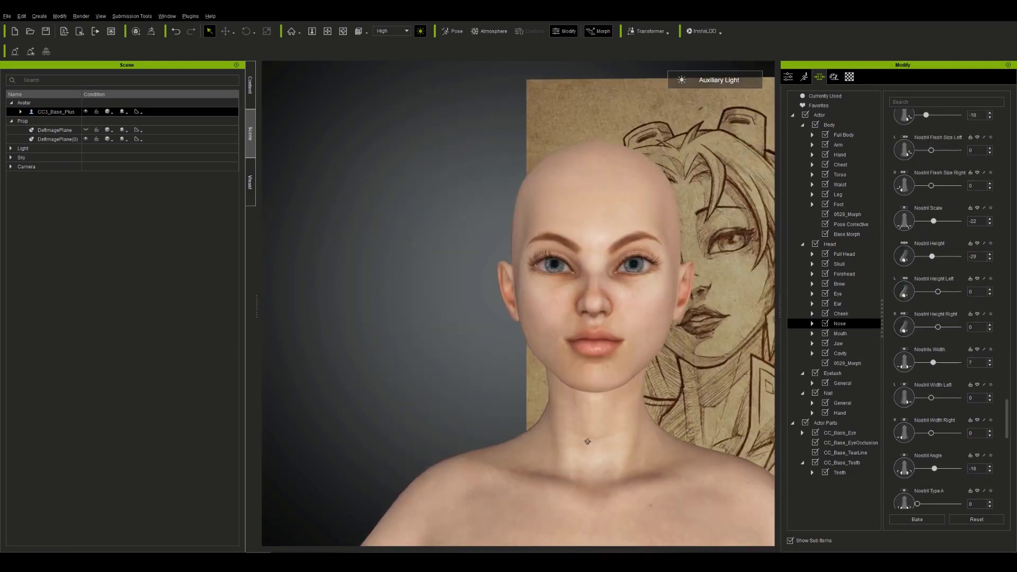
pyautogui.scroll(-3, 900, 318)
pyautogui.moveTo(587, 441)
pyautogui.mouseDown(button='right')
pyautogui.moveTo(761, 408)
pyautogui.moveTo(709, 498)
pyautogui.moveTo(722, 411)
pyautogui.moveTo(587, 423)
pyautogui.mouseUp(button='right')
pyautogui.scroll(-4, 900, 318)
# - Sharpen the nose tip with Nose Tip Point 100 and Nose Tip Round 0
pyautogui.scroll(10, 892, 223)
pyautogui.scroll(5, 919, 164)
pyautogui.scroll(5, 894, 168)
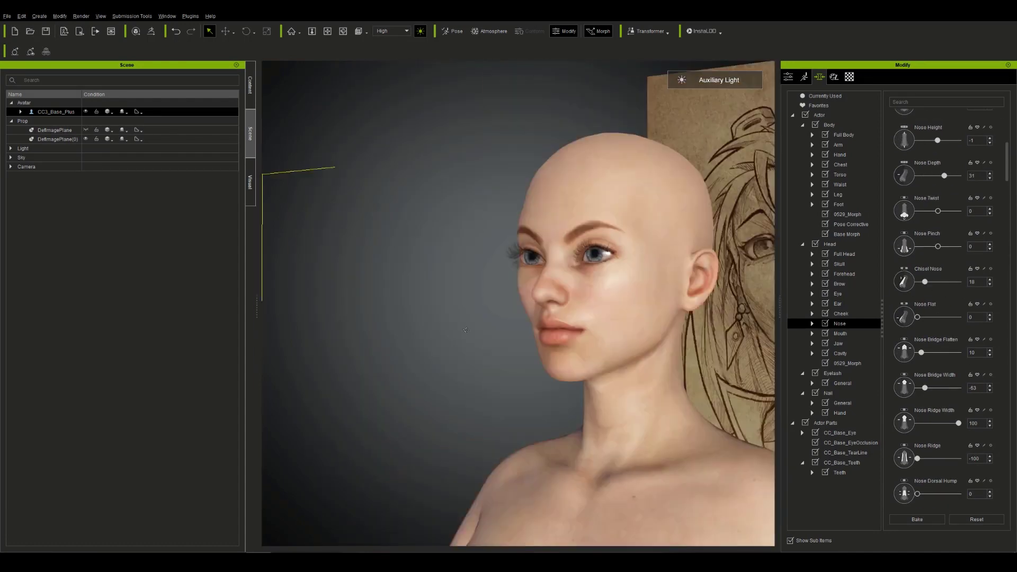
pyautogui.scroll(-10, 910, 423)
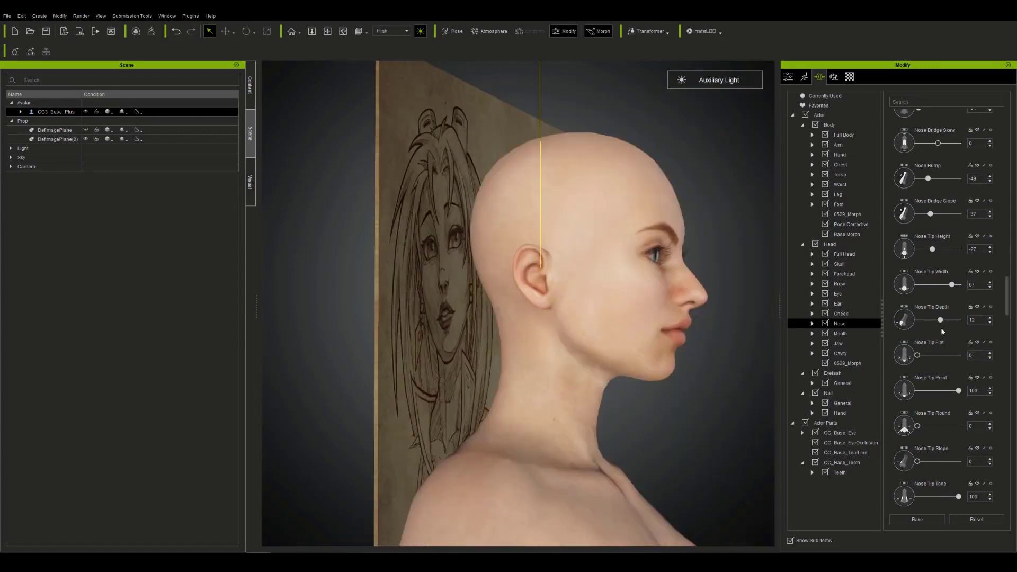
# - Set Nostrils Width to 12
pyautogui.scroll(-5, 942, 332)
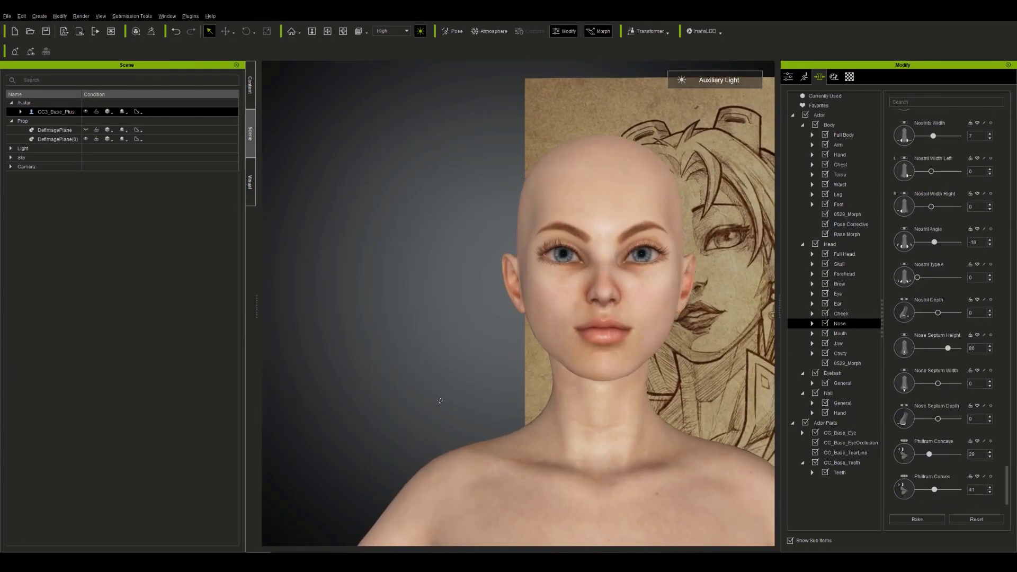
pyautogui.moveTo(440, 401); pyautogui.dragTo(433, 401, button='right')
pyautogui.scroll(5, 976, 197)
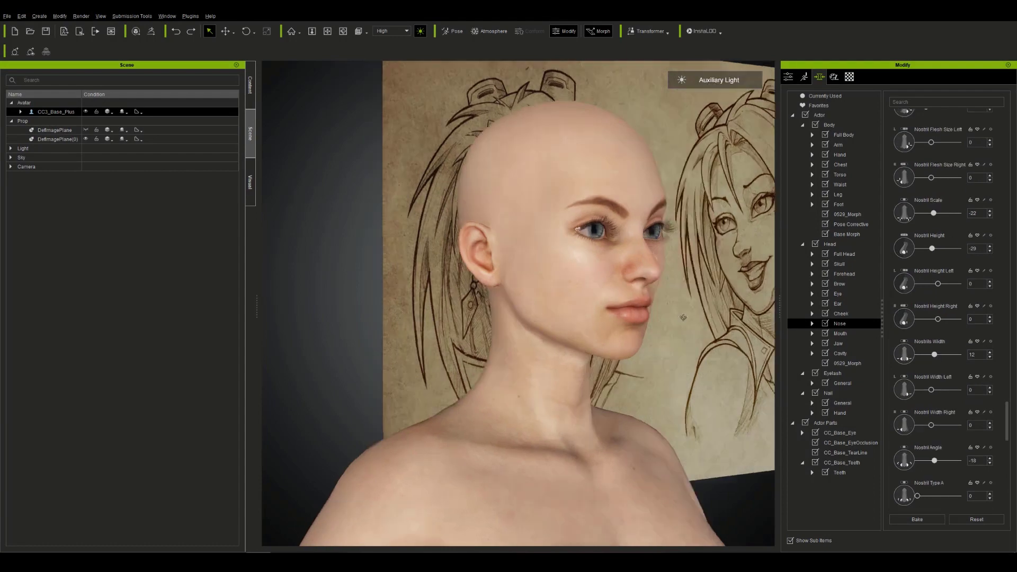
# - Narrow the avatar's chest with Chest Width -16
pyautogui.click(839, 264)
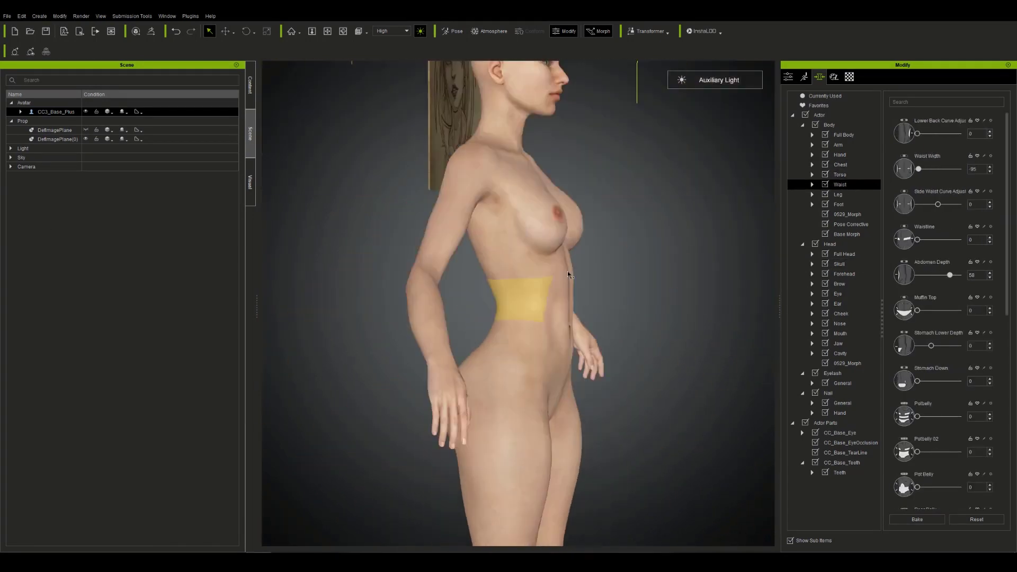
pyautogui.click(548, 266)
pyautogui.moveTo(549, 267); pyautogui.dragTo(667, 291, button='right')
pyautogui.moveTo(931, 169); pyautogui.dragTo(926, 170)
pyautogui.moveTo(562, 324); pyautogui.dragTo(406, 436, button='right')
# - Hide the remaining reference image plane and frame the whole body
pyautogui.scroll(-5, 407, 435)
pyautogui.click(86, 139)
pyautogui.moveTo(511, 296); pyautogui.dragTo(588, 339, button='right')
pyautogui.click(582, 353)
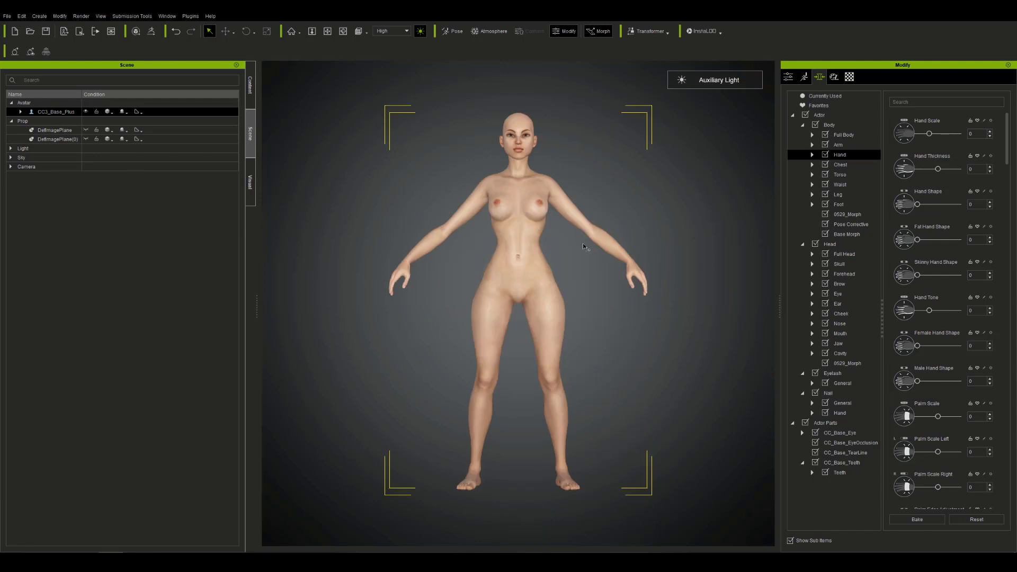
# - Set Strong Leg to 20 and Thigh Tone to 100
pyautogui.click(838, 194)
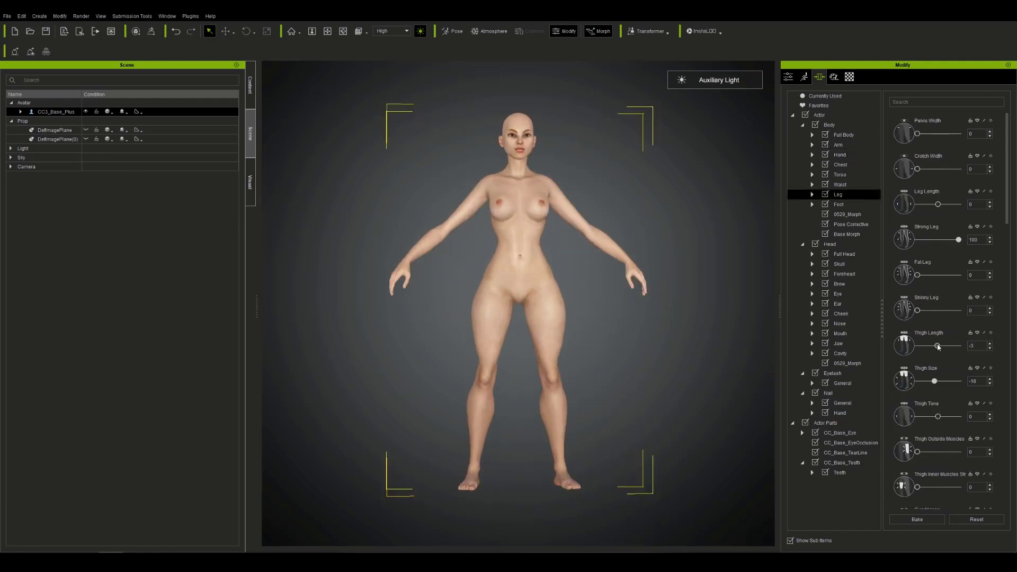
pyautogui.moveTo(958, 240); pyautogui.dragTo(925, 240)
pyautogui.moveTo(917, 134); pyautogui.dragTo(917, 134)
pyautogui.moveTo(938, 416); pyautogui.dragTo(957, 416)
# - Set Thigh Tone to -2, the inner thigh muscle strength to 100 and Thigh Lower Inner to 45
pyautogui.moveTo(605, 347); pyautogui.dragTo(371, 344, button='right')
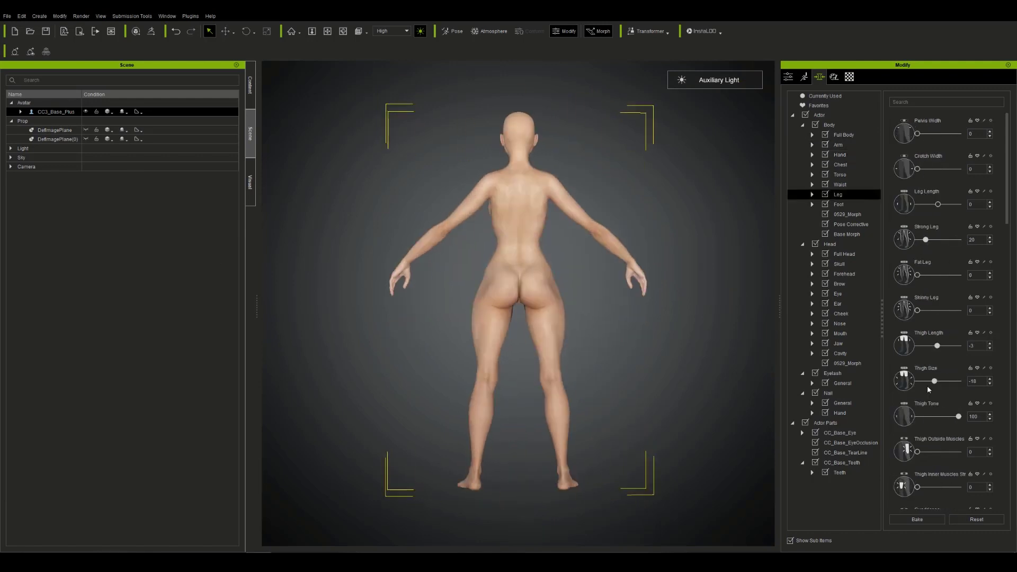
pyautogui.scroll(-3, 927, 328)
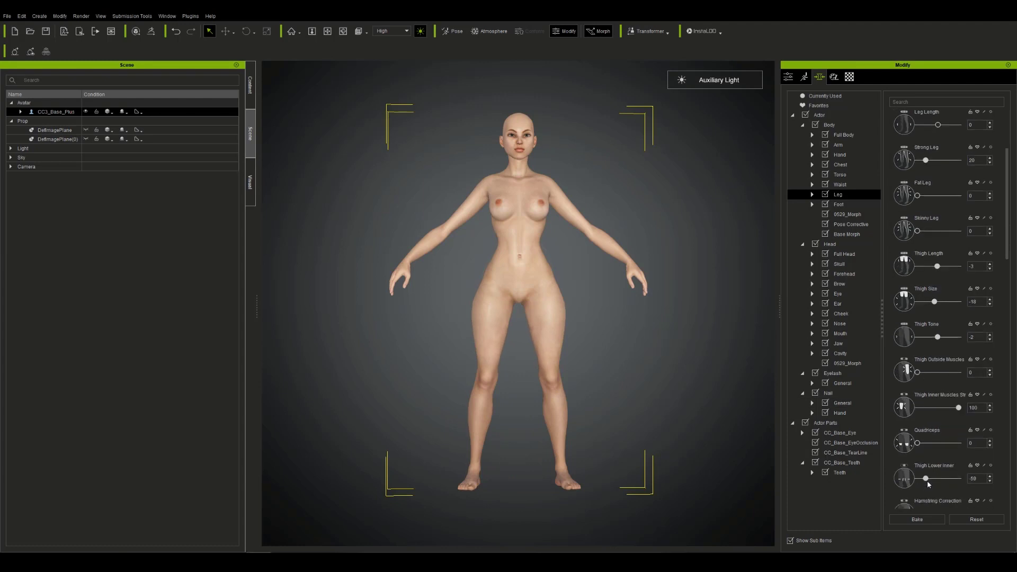
pyautogui.moveTo(937, 478); pyautogui.dragTo(946, 478)
# - Refine the lower legs with Shin Size -2, Calves Size -78 and Ankle Tone 100
pyautogui.scroll(-5, 920, 456)
pyautogui.scroll(-2, 919, 456)
pyautogui.moveTo(919, 441); pyautogui.dragTo(926, 441)
pyautogui.moveTo(605, 371); pyautogui.dragTo(175, 374, button='right')
pyautogui.scroll(-2, 932, 424)
pyautogui.moveTo(935, 434); pyautogui.dragTo(937, 436)
pyautogui.moveTo(939, 471); pyautogui.dragTo(937, 472)
pyautogui.moveTo(605, 392); pyautogui.dragTo(212, 395, button='right')
pyautogui.scroll(-2, 936, 450)
pyautogui.moveTo(937, 448); pyautogui.dragTo(919, 447)
pyautogui.moveTo(605, 406); pyautogui.dragTo(450, 405, button='right')
pyautogui.scroll(-9, 995, 456)
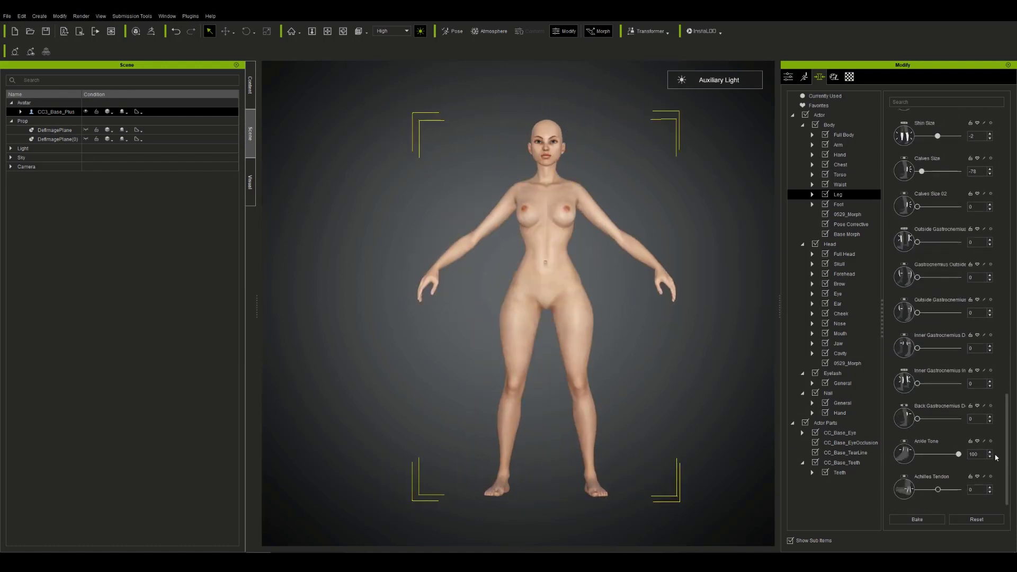
# - Slim the legs with Strong Leg 10, Skinny Leg 3 and Thigh Size -55
pyautogui.scroll(13, 922, 318)
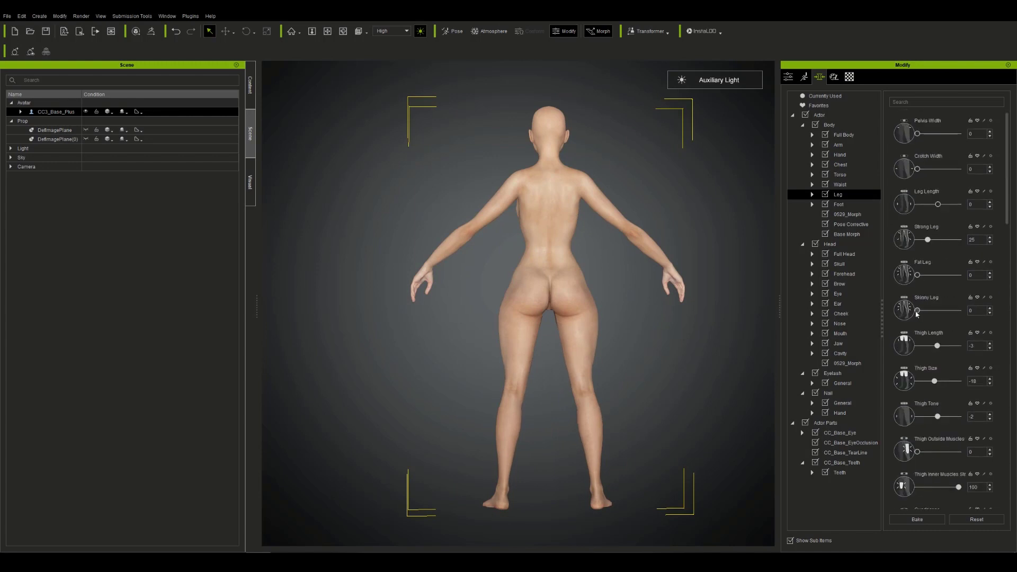
pyautogui.moveTo(917, 311); pyautogui.dragTo(958, 311)
pyautogui.moveTo(927, 240); pyautogui.dragTo(917, 240)
pyautogui.moveTo(605, 392); pyautogui.dragTo(265, 392, button='right')
pyautogui.moveTo(934, 381); pyautogui.dragTo(926, 381)
pyautogui.moveTo(958, 310); pyautogui.dragTo(919, 311)
pyautogui.moveTo(917, 240); pyautogui.dragTo(920, 240)
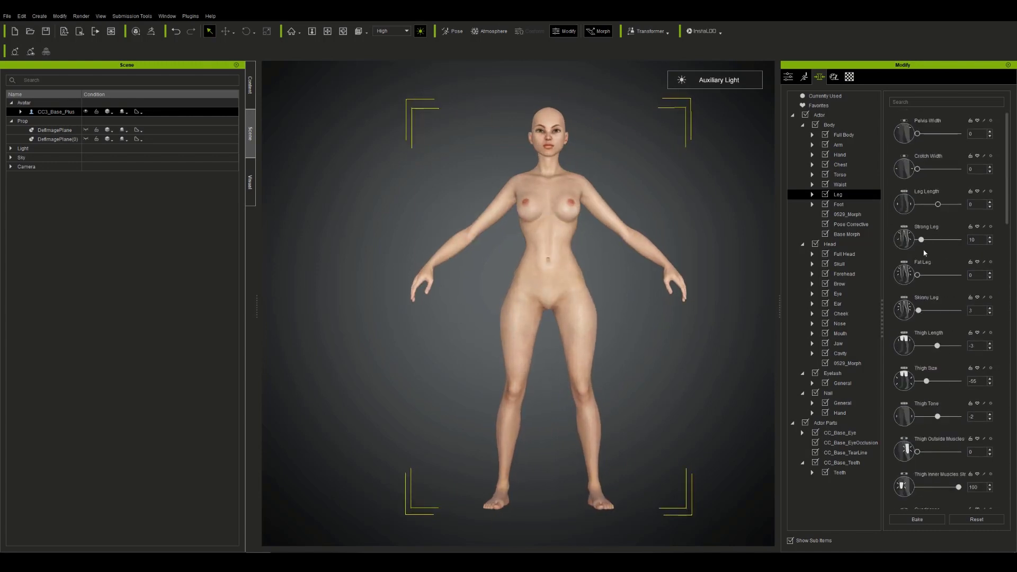
# - Set Thigh Tone to 26, Quadriceps to 100 and Thigh Size to -18
pyautogui.moveTo(938, 416)
pyautogui.mouseDown()
pyautogui.moveTo(920, 418)
pyautogui.moveTo(943, 419)
pyautogui.mouseUp()
pyautogui.press('b')
pyautogui.scroll(-3, 960, 469)
pyautogui.moveTo(918, 463); pyautogui.dragTo(1001, 467)
pyautogui.press('f')
pyautogui.moveTo(926, 321)
pyautogui.mouseDown()
pyautogui.moveTo(948, 324)
pyautogui.moveTo(917, 322)
pyautogui.moveTo(934, 329)
pyautogui.mouseUp()
pyautogui.moveTo(562, 370); pyautogui.dragTo(445, 384, button='right')
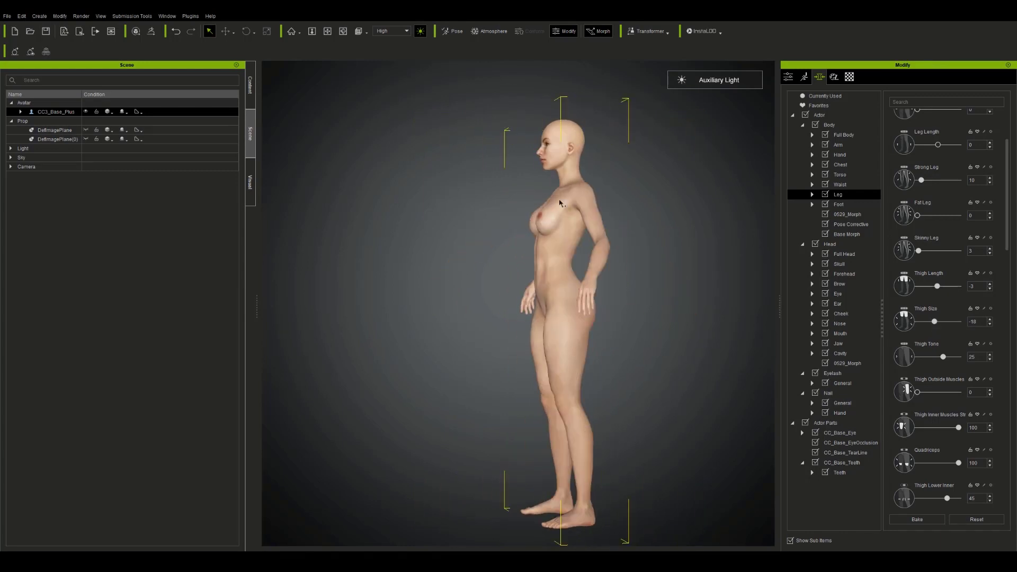
# - Adjust the bust area with Chest Depth -43 and Bust Enlarge 14
pyautogui.moveTo(622, 175); pyautogui.dragTo(569, 171, button='right')
pyautogui.scroll(3, 668, 177)
pyautogui.click(840, 164)
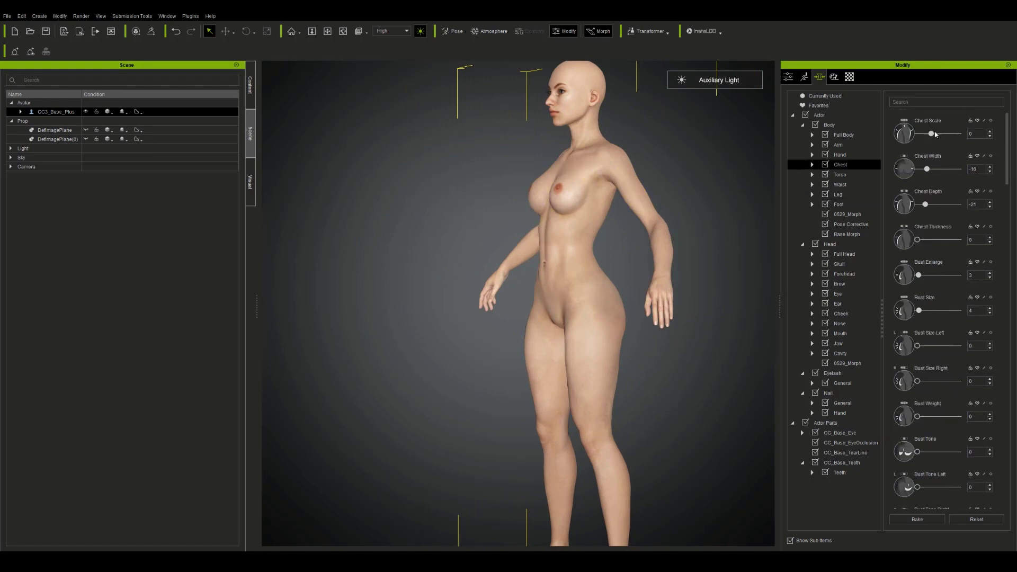
pyautogui.moveTo(940, 129); pyautogui.dragTo(917, 133)
pyautogui.hotkey('ctrl', 'z')
pyautogui.moveTo(928, 168); pyautogui.dragTo(957, 168)
pyautogui.hotkey('ctrl', 'z')
pyautogui.moveTo(925, 204)
pyautogui.mouseDown()
pyautogui.moveTo(955, 204)
pyautogui.moveTo(922, 194)
pyautogui.moveTo(920, 204)
pyautogui.mouseUp()
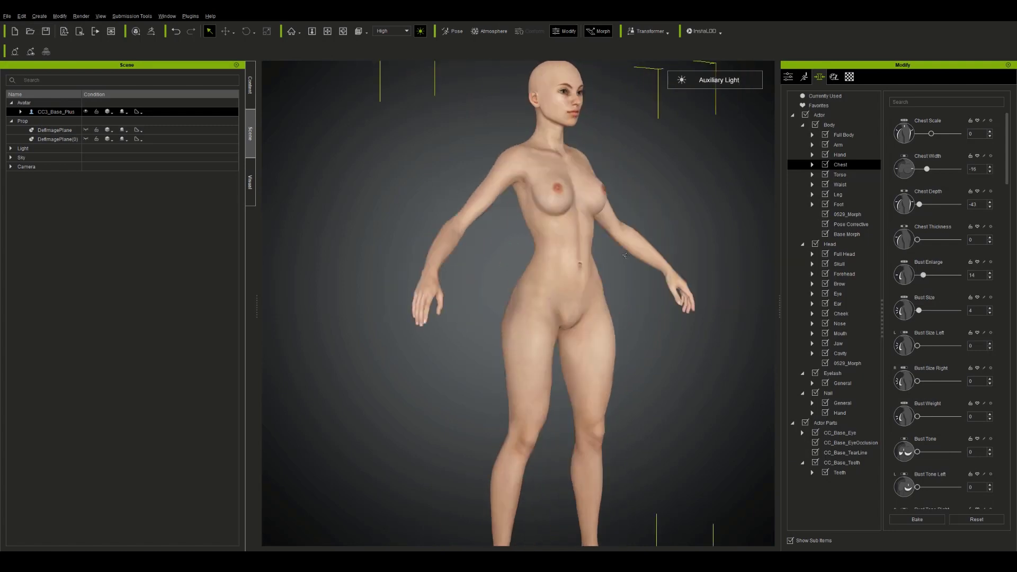
# - Return to the head's eye morphs, as far as Eyes Outer Width
pyautogui.click(840, 314)
pyautogui.click(837, 294)
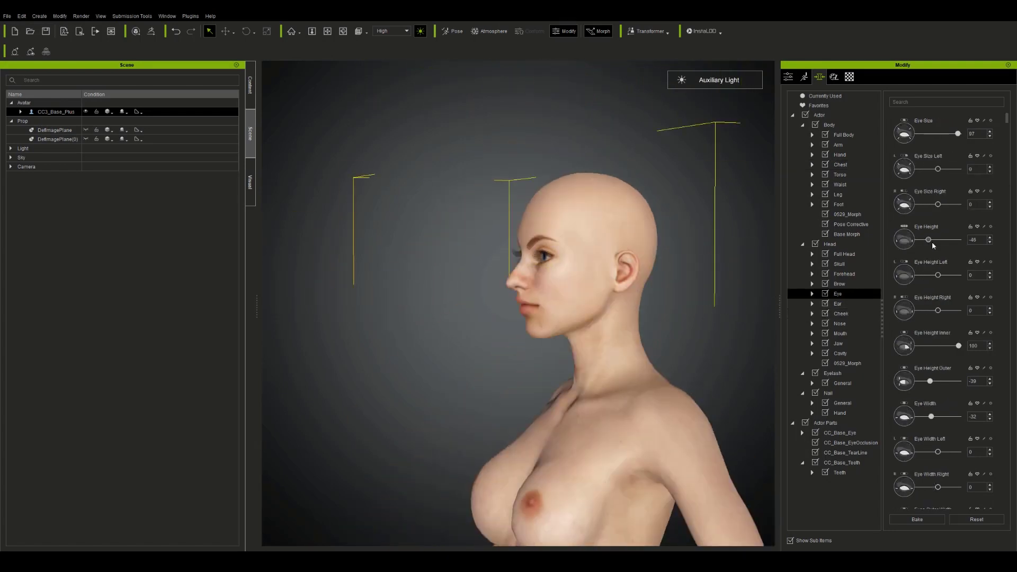
pyautogui.scroll(-3, 941, 361)
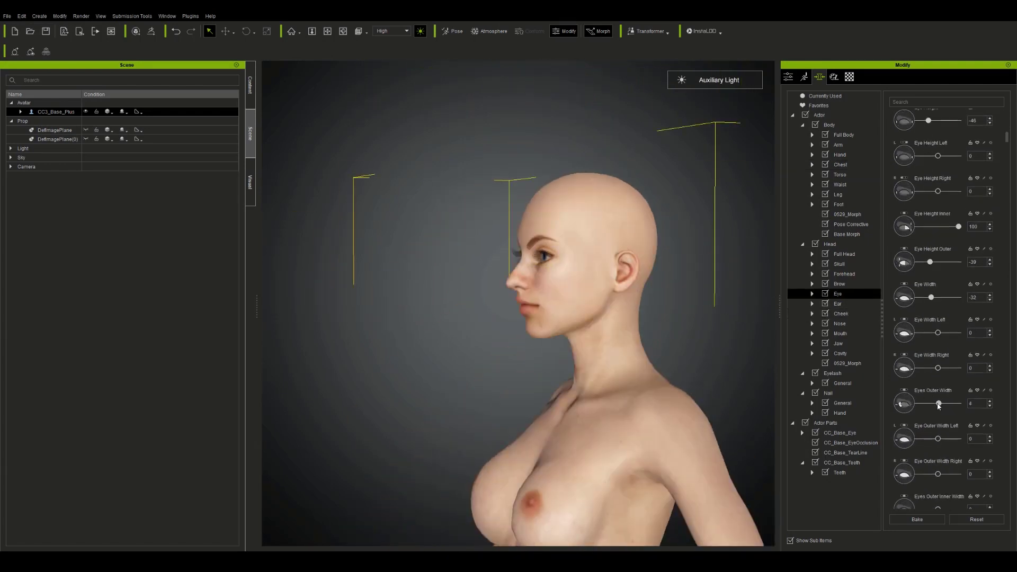
# - Try different Eyes Outer Width and Eye Angle values, comparing both sides of the head
pyautogui.moveTo(918, 404); pyautogui.dragTo(939, 403)
pyautogui.moveTo(561, 325); pyautogui.dragTo(694, 325, button='right')
pyautogui.scroll(-2, 923, 459)
pyautogui.moveTo(955, 425); pyautogui.dragTo(917, 425)
pyautogui.moveTo(694, 339); pyautogui.dragTo(562, 339, button='right')
pyautogui.hotkey('ctrl', 'z')
# - Set Eye Depth to 53 and Eye Inner Depth to -33
pyautogui.scroll(-1, 896, 436)
pyautogui.scroll(-1, 897, 436)
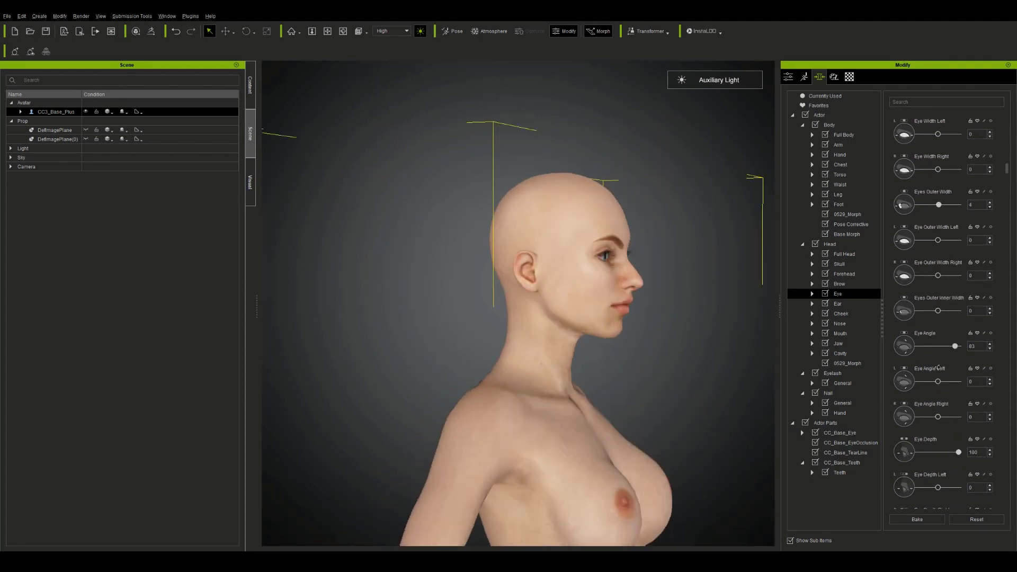
pyautogui.scroll(-1, 906, 451)
pyautogui.scroll(-1, 906, 450)
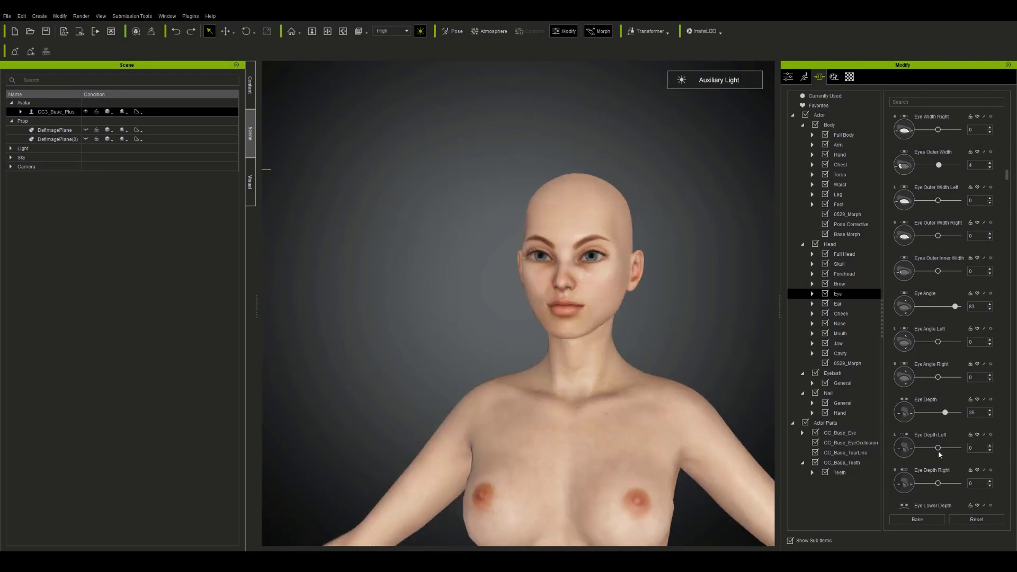
pyautogui.scroll(-1, 897, 445)
pyautogui.scroll(-3, 896, 445)
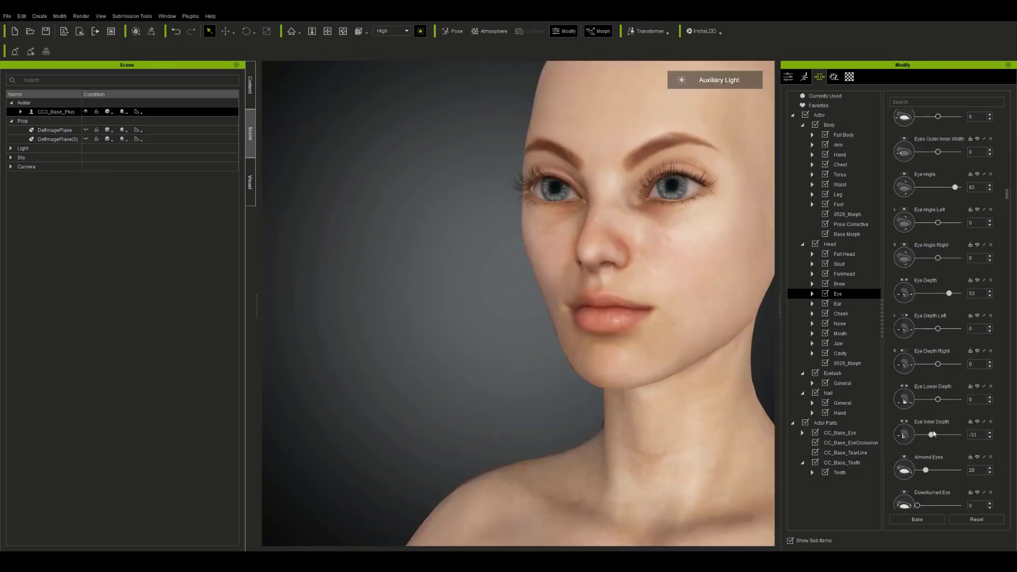
# - Set Eye Inner Depth to -39, bring the whole figure back into view and save the project
pyautogui.moveTo(933, 434); pyautogui.dragTo(931, 434)
pyautogui.scroll(-3, 908, 443)
pyautogui.press('Home')
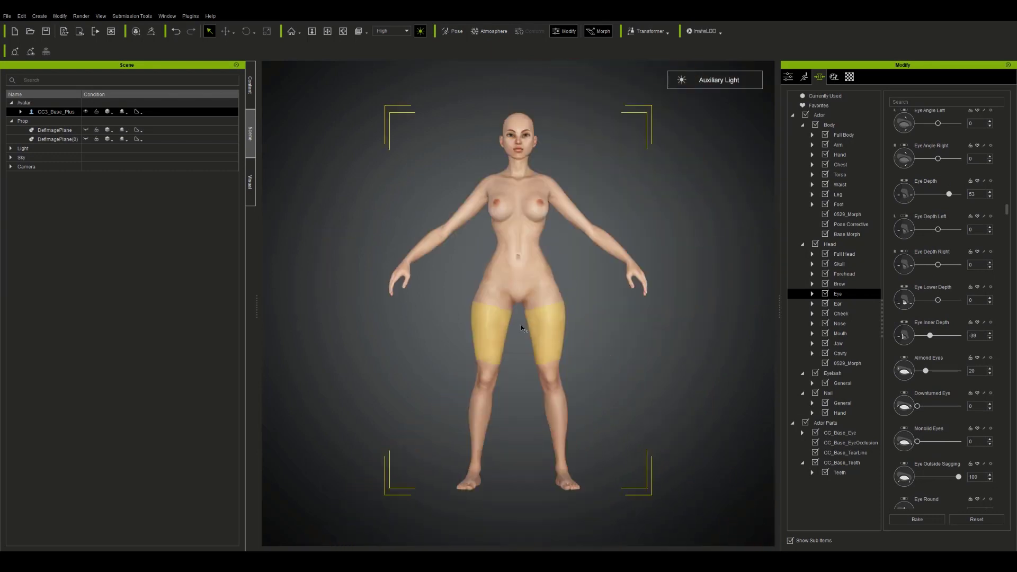
pyautogui.click(7, 16)
pyautogui.click(32, 75)
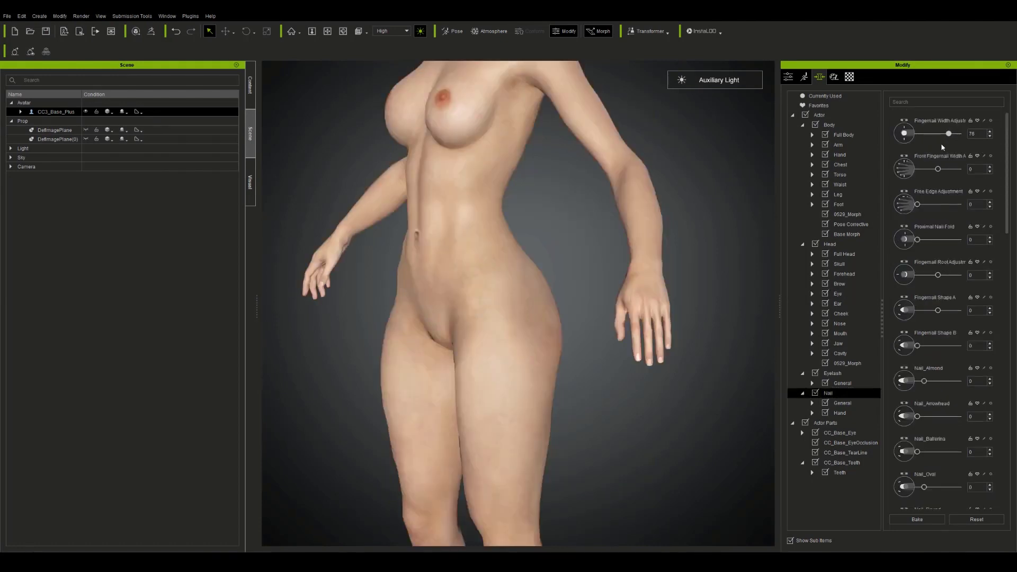
# - Set Fingernail Width to 40, Front Fingernail Width to -57, Free Edge Adjustment to 70 and Fingernail Root Adjustment to -71
pyautogui.moveTo(942, 148); pyautogui.dragTo(943, 148)
pyautogui.scroll(5, 676, 397)
pyautogui.moveTo(676, 397); pyautogui.dragTo(644, 396, button='right')
pyautogui.moveTo(942, 134); pyautogui.dragTo(952, 134)
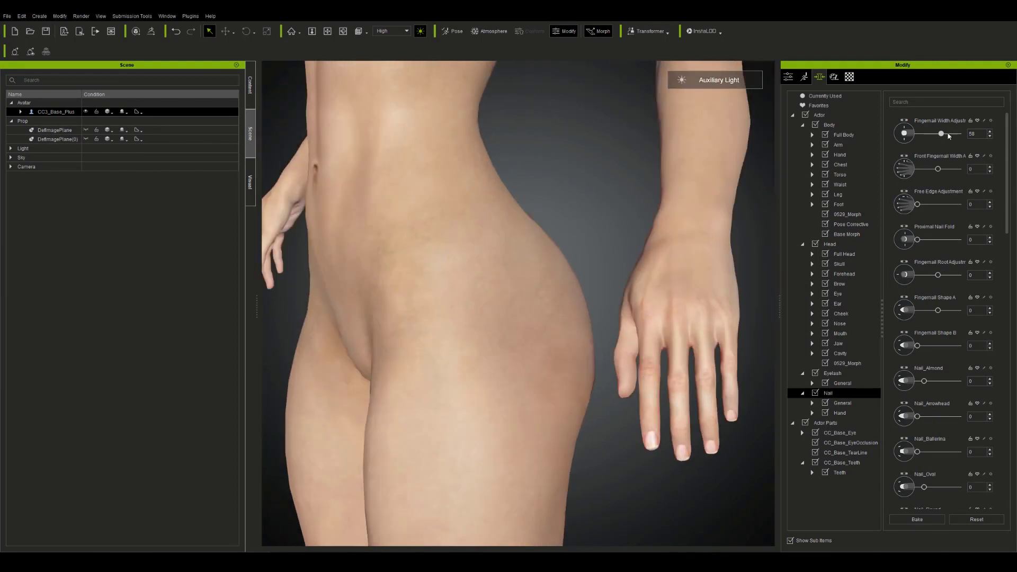
pyautogui.moveTo(959, 168); pyautogui.dragTo(926, 169)
pyautogui.moveTo(943, 277); pyautogui.dragTo(897, 265)
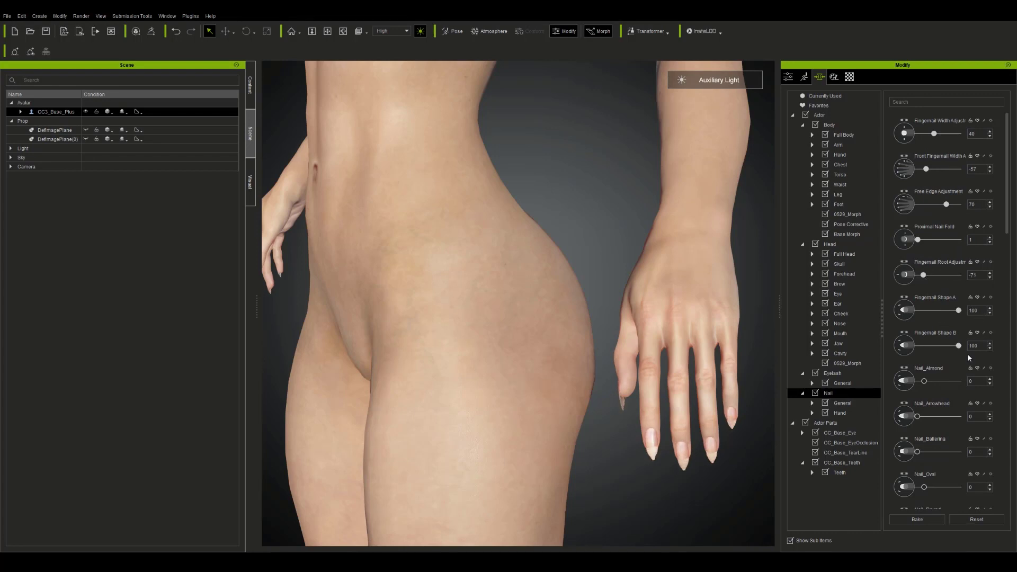
# - Compare the extremes of Fingernail Shape A, Shape B and Nail_Arrowhead, leaving Shape A at -100 and the other two at 0
pyautogui.moveTo(958, 310); pyautogui.dragTo(917, 310)
pyautogui.moveTo(958, 346); pyautogui.dragTo(917, 346)
pyautogui.moveTo(917, 311); pyautogui.dragTo(959, 312)
pyautogui.moveTo(918, 416); pyautogui.dragTo(960, 416)
pyautogui.moveTo(958, 310); pyautogui.dragTo(917, 310)
pyautogui.moveTo(958, 417); pyautogui.dragTo(917, 417)
# - Try the Nail_Ballerina, Nail_Oval, Nail_Round and Nail_Square shapes on the fingernails and reset them
pyautogui.moveTo(917, 452); pyautogui.dragTo(984, 451)
pyautogui.scroll(-2, 971, 486)
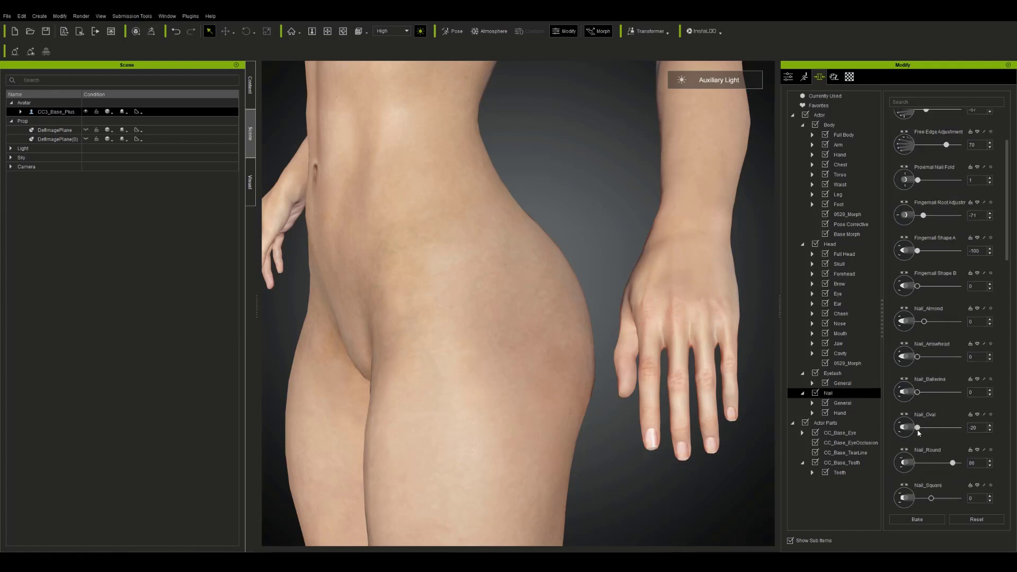
pyautogui.moveTo(958, 428); pyautogui.dragTo(920, 428)
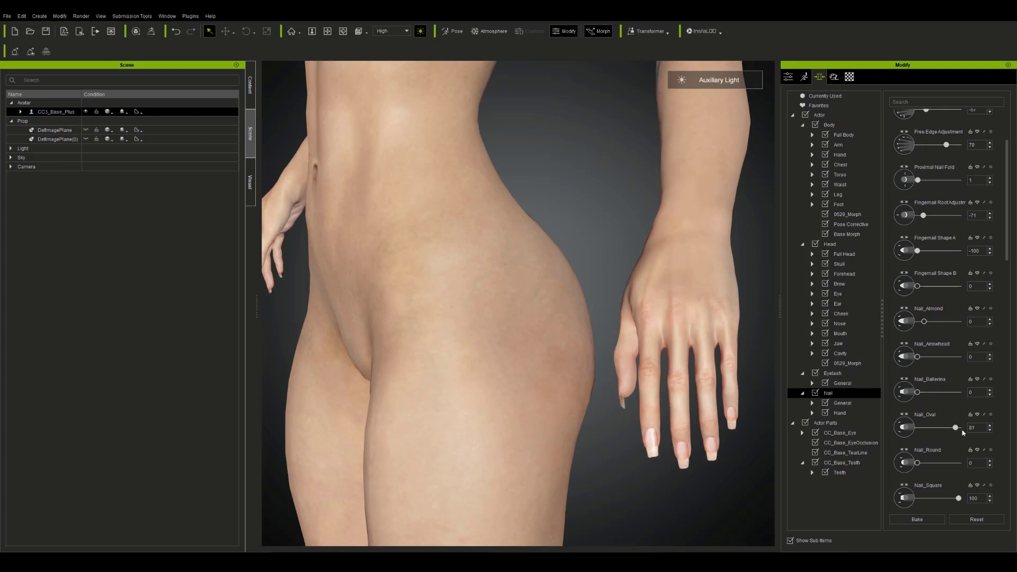
pyautogui.scroll(-3, 965, 427)
pyautogui.moveTo(958, 328); pyautogui.dragTo(916, 328)
pyautogui.moveTo(958, 399); pyautogui.dragTo(917, 400)
pyautogui.scroll(-2, 928, 481)
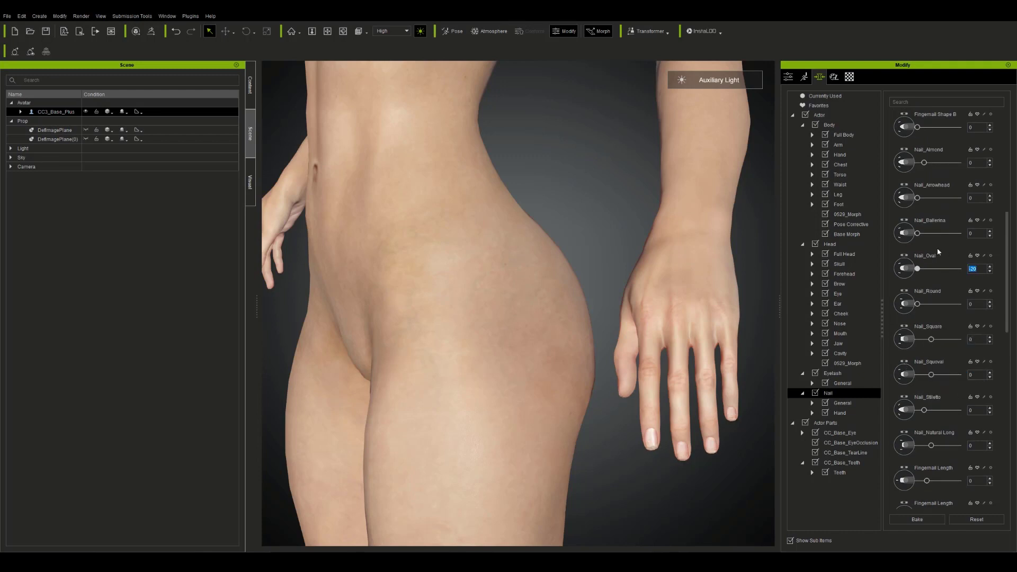
# - Set Nail_Oval to 100, Fingernail Length to about 32 and Proximal Nail Fold to 0
pyautogui.scroll(-3, 891, 434)
pyautogui.moveTo(926, 382); pyautogui.dragTo(940, 381)
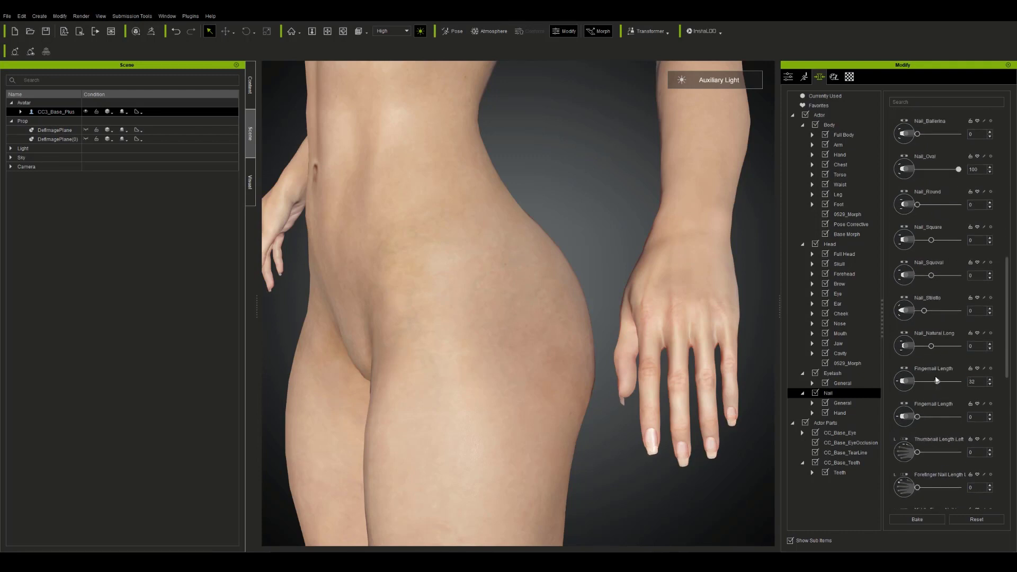
pyautogui.scroll(9, 948, 371)
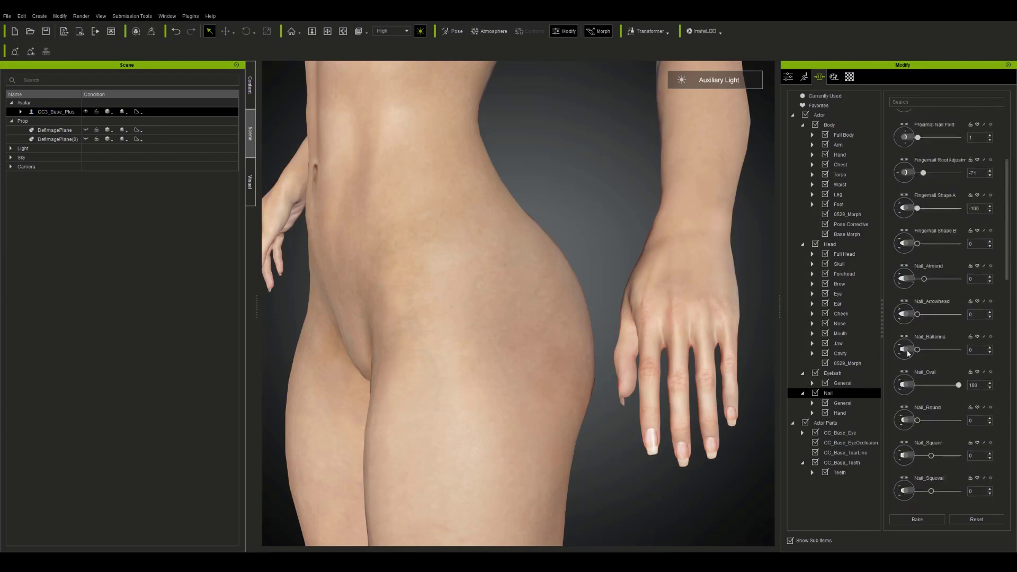
pyautogui.press('Home')
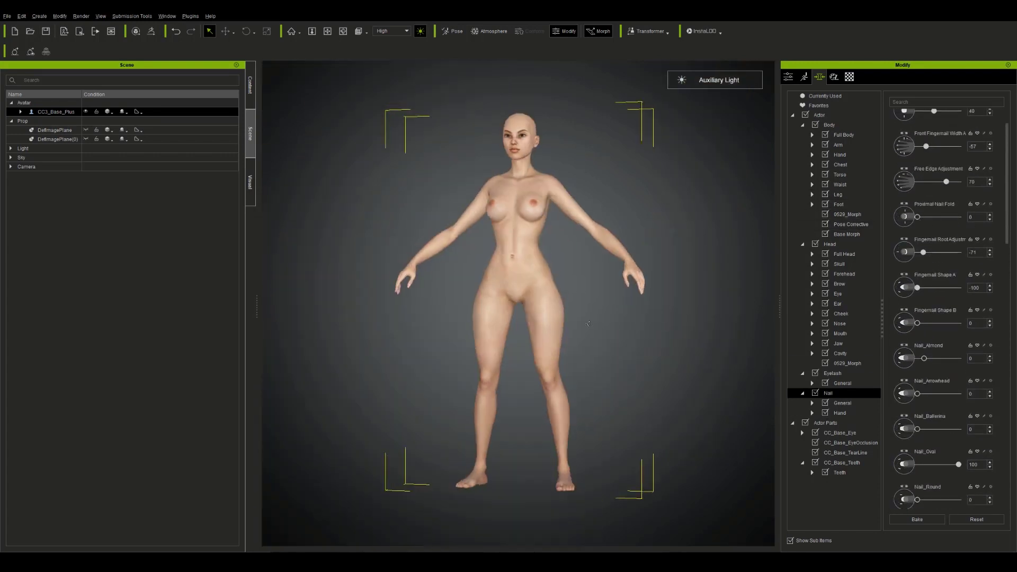
# - Slim the arms with Skinny Arm 19 and test Strong Arm, checking the arms from several angles
pyautogui.scroll(3, 660, 334)
pyautogui.moveTo(650, 330)
pyautogui.mouseDown(button='right')
pyautogui.moveTo(606, 330)
pyautogui.moveTo(654, 315)
pyautogui.mouseUp(button='right')
pyautogui.click(654, 315)
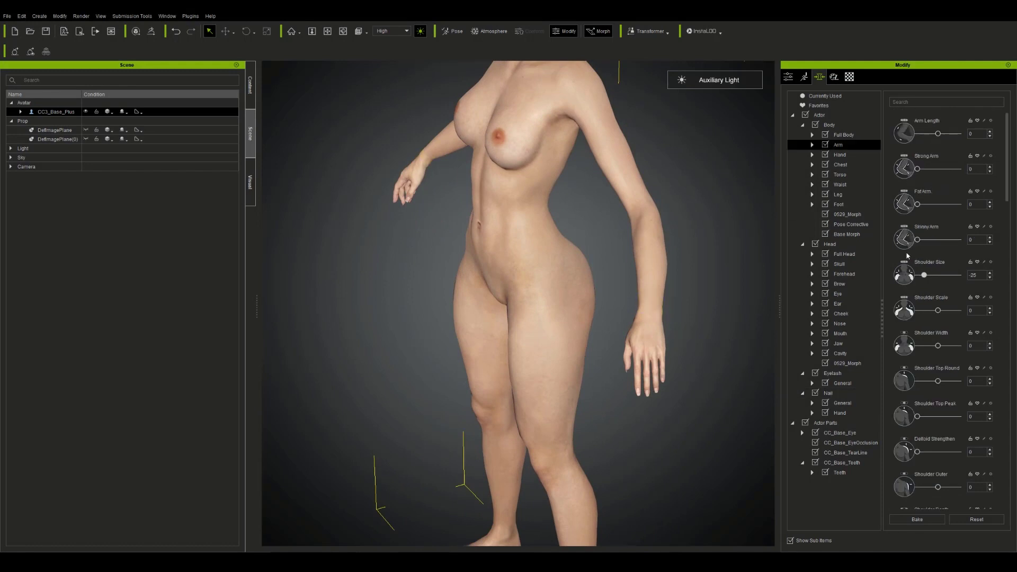
pyautogui.moveTo(917, 240)
pyautogui.mouseDown()
pyautogui.moveTo(975, 239)
pyautogui.moveTo(925, 240)
pyautogui.mouseUp()
pyautogui.moveTo(625, 211); pyautogui.dragTo(712, 196, button='right')
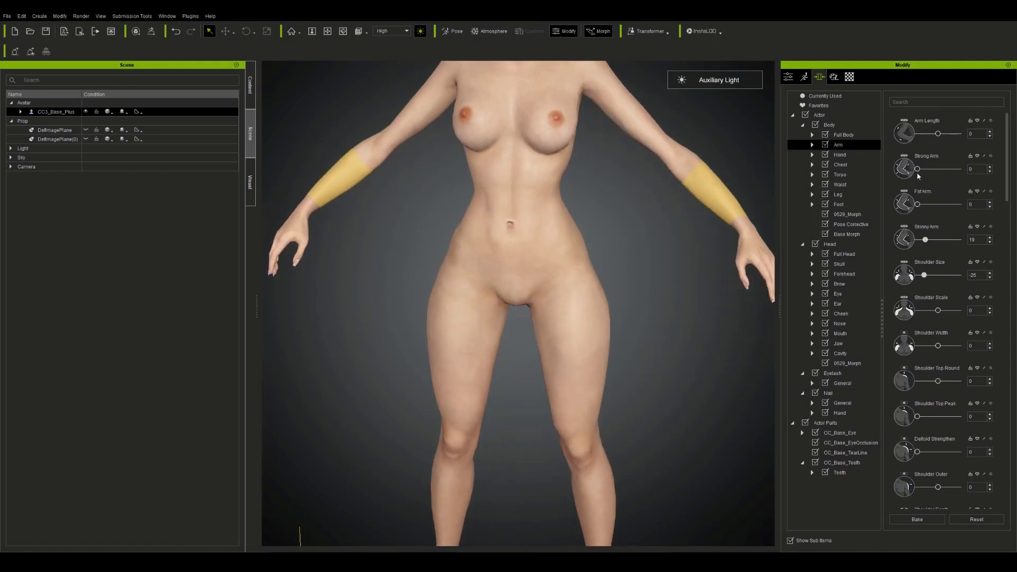
pyautogui.moveTo(917, 169); pyautogui.dragTo(919, 174)
pyautogui.moveTo(721, 193); pyautogui.dragTo(635, 279, button='right')
# - Refine the shoulders with Shoulder Depth 2, Shoulder Front Crease -8 and Underarm Move Out -4
pyautogui.scroll(-7, 899, 357)
pyautogui.moveTo(675, 170); pyautogui.dragTo(702, 286, button='right')
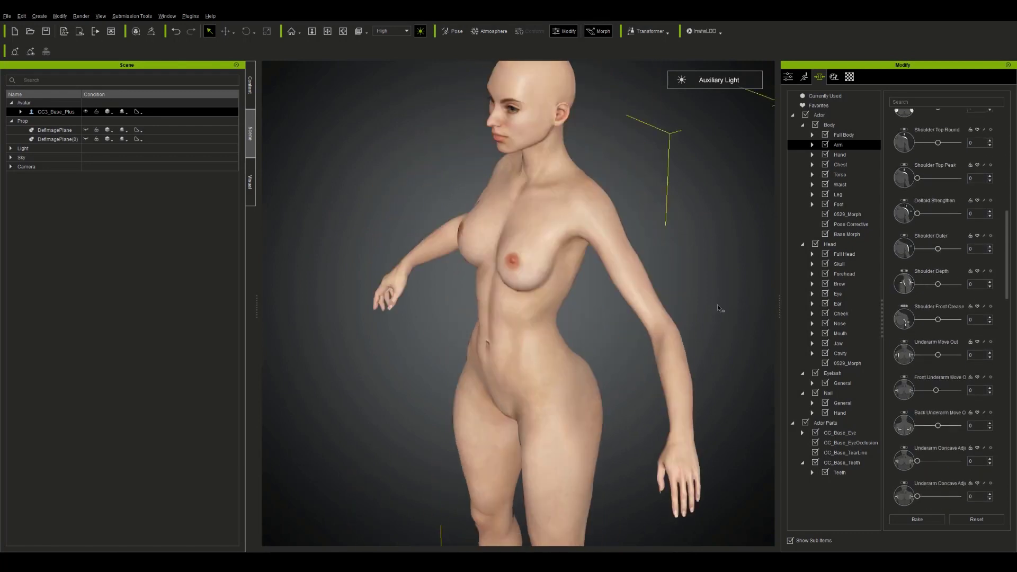
pyautogui.moveTo(917, 248); pyautogui.dragTo(965, 249)
pyautogui.moveTo(704, 228); pyautogui.dragTo(561, 233, button='right')
pyautogui.moveTo(938, 285); pyautogui.dragTo(936, 321)
pyautogui.moveTo(937, 355); pyautogui.dragTo(971, 360)
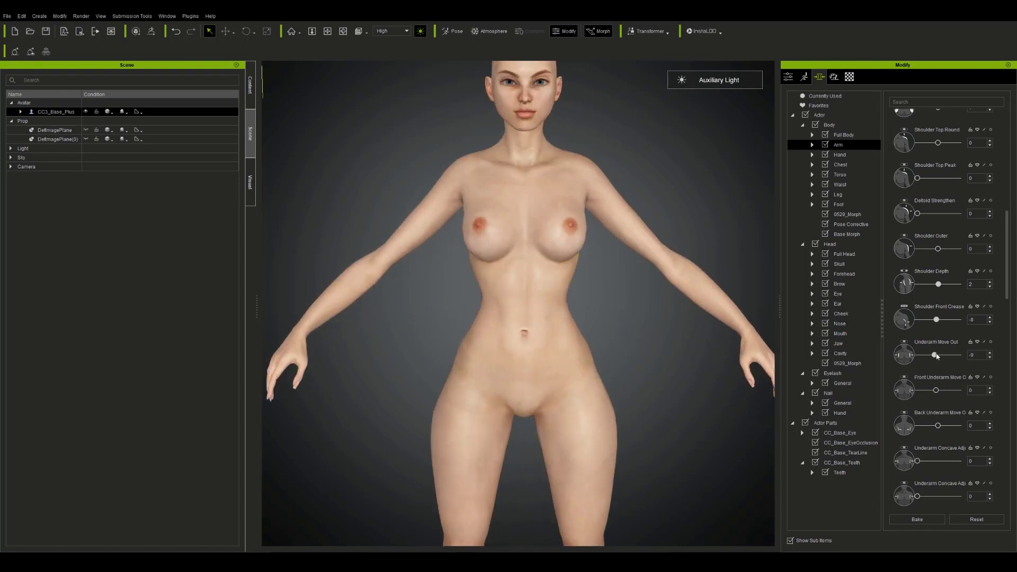
# - Set Back Underarm Move Out to 50 and the first Underarm Concave adjustment to 100, checking the back view
pyautogui.moveTo(935, 390); pyautogui.dragTo(904, 418)
pyautogui.moveTo(635, 255); pyautogui.dragTo(535, 254, button='right')
pyautogui.moveTo(918, 426); pyautogui.dragTo(934, 425)
pyautogui.moveTo(609, 228); pyautogui.dragTo(231, 216, button='right')
pyautogui.moveTo(934, 425); pyautogui.dragTo(965, 426)
pyautogui.moveTo(918, 461); pyautogui.dragTo(965, 461)
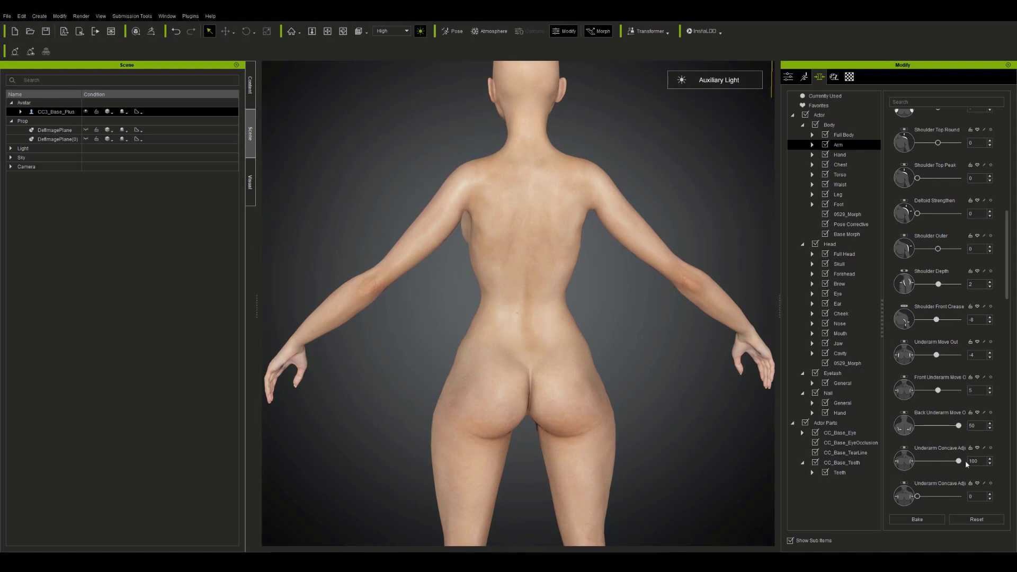
# - Adjust the upper-arm morphs, with Upper Arm Size at 5 and Biceps Strengthen at 15, comparing the arms from different sides
pyautogui.moveTo(941, 497); pyautogui.dragTo(939, 497)
pyautogui.scroll(-3, 939, 497)
pyautogui.moveTo(931, 451)
pyautogui.mouseDown()
pyautogui.moveTo(972, 452)
pyautogui.moveTo(932, 451)
pyautogui.mouseUp()
pyautogui.scroll(-5, 933, 461)
pyautogui.scroll(-3, 900, 455)
pyautogui.moveTo(917, 340); pyautogui.dragTo(943, 340)
pyautogui.moveTo(662, 296); pyautogui.dragTo(503, 296, button='right')
pyautogui.moveTo(943, 340); pyautogui.dragTo(928, 339)
pyautogui.moveTo(628, 299); pyautogui.dragTo(805, 303, button='right')
pyautogui.moveTo(928, 339); pyautogui.dragTo(905, 338)
# - Shape the lower arms with Outside Forearm Strengthen 100, Forearm Size -6, Elbow Thin 95 and Wrist Size 75
pyautogui.scroll(-6, 892, 400)
pyautogui.moveTo(946, 489); pyautogui.dragTo(912, 490)
pyautogui.moveTo(683, 384); pyautogui.dragTo(564, 379, button='right')
pyautogui.moveTo(917, 490); pyautogui.dragTo(960, 490)
pyautogui.moveTo(945, 454); pyautogui.dragTo(936, 455)
pyautogui.moveTo(687, 374); pyautogui.dragTo(805, 373, button='right')
pyautogui.moveTo(916, 277); pyautogui.dragTo(947, 277)
pyautogui.moveTo(694, 339); pyautogui.dragTo(641, 318, button='right')
pyautogui.click(941, 490)
pyautogui.moveTo(940, 489); pyautogui.dragTo(954, 489)
pyautogui.moveTo(958, 419)
pyautogui.mouseDown()
pyautogui.moveTo(938, 419)
pyautogui.moveTo(957, 419)
pyautogui.mouseUp()
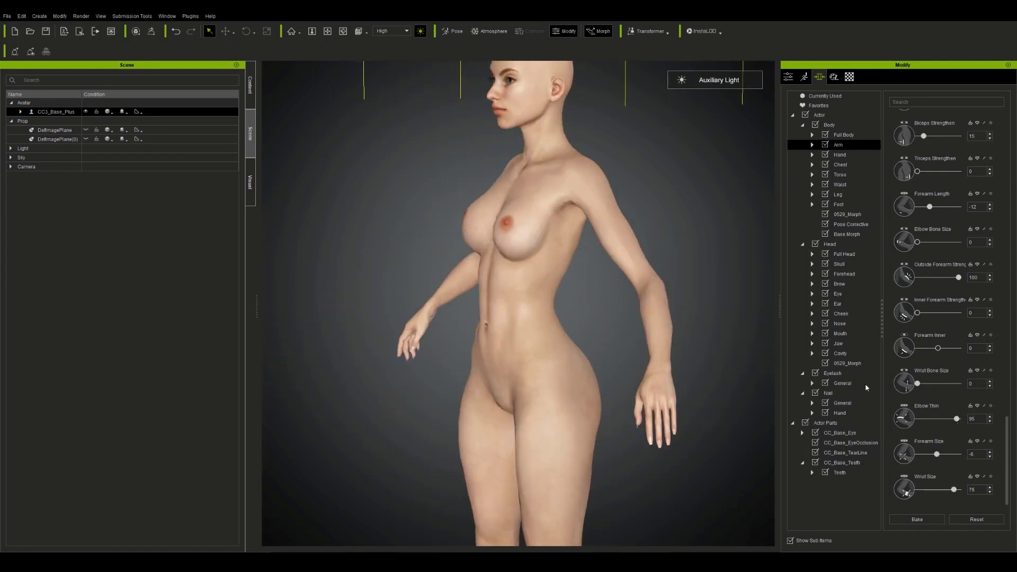
# - Set Wrist Bone Size to 57, Inner Forearm Strengthen to 69 and Triceps Strengthen to 50
pyautogui.moveTo(917, 383); pyautogui.dragTo(1007, 386)
pyautogui.moveTo(917, 313); pyautogui.dragTo(947, 317)
pyautogui.moveTo(585, 248); pyautogui.dragTo(530, 248, button='right')
pyautogui.scroll(2, 906, 235)
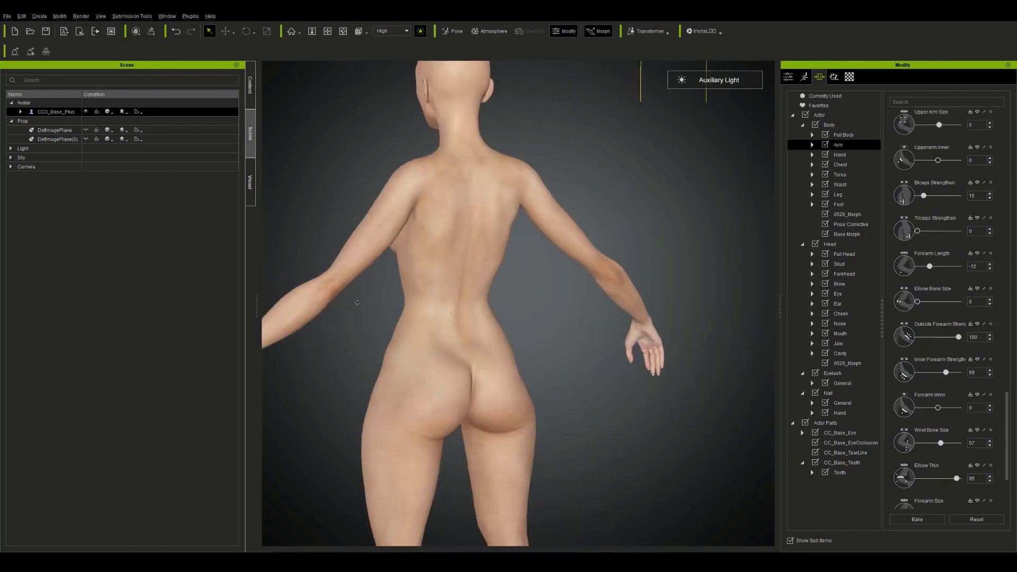
pyautogui.moveTo(917, 231); pyautogui.dragTo(958, 231)
pyautogui.moveTo(636, 226); pyautogui.dragTo(678, 228, button='right')
pyautogui.scroll(-3, 678, 228)
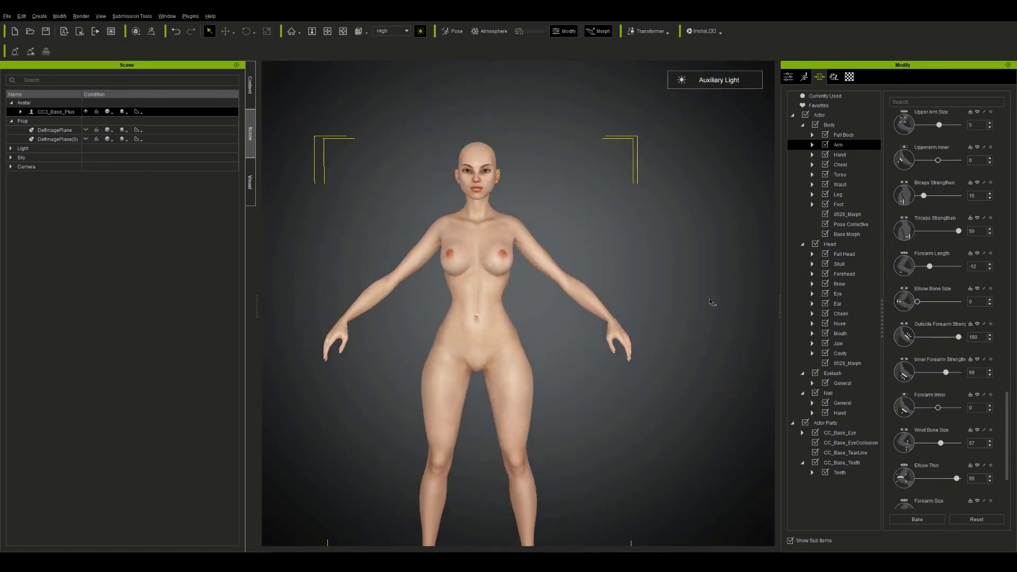
# - Bring the face into close view and close the open mouth
pyautogui.press('Home')
pyautogui.moveTo(700, 321)
pyautogui.mouseDown(button='right')
pyautogui.moveTo(628, 323)
pyautogui.moveTo(702, 324)
pyautogui.mouseUp(button='right')
pyautogui.scroll(2, 702, 324)
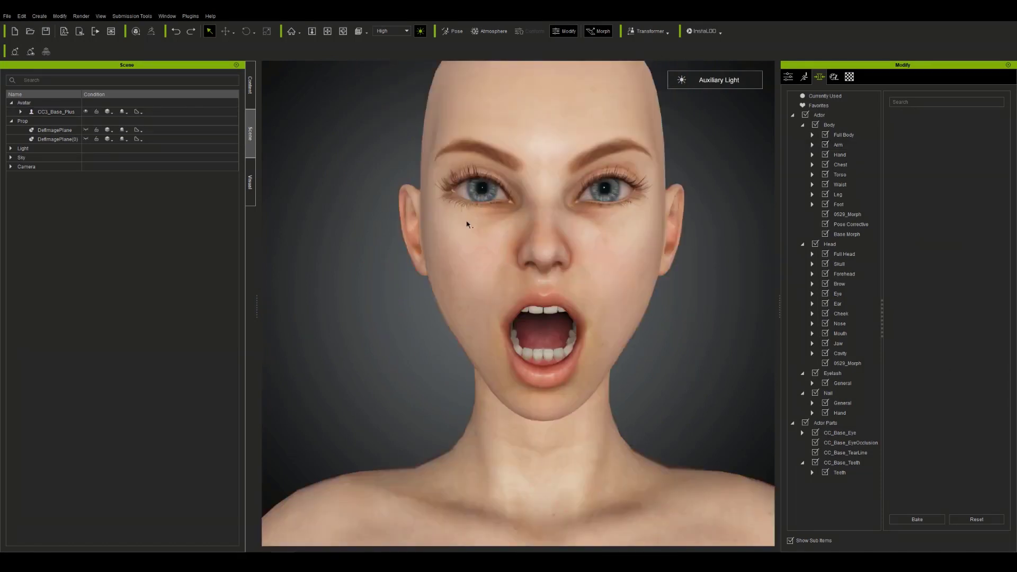
pyautogui.click(65, 17)
pyautogui.click(87, 66)
# - Apply Correct Eyeblink with the eyes closed so the lids shut fully, and reopen the eyes
pyautogui.click(60, 16)
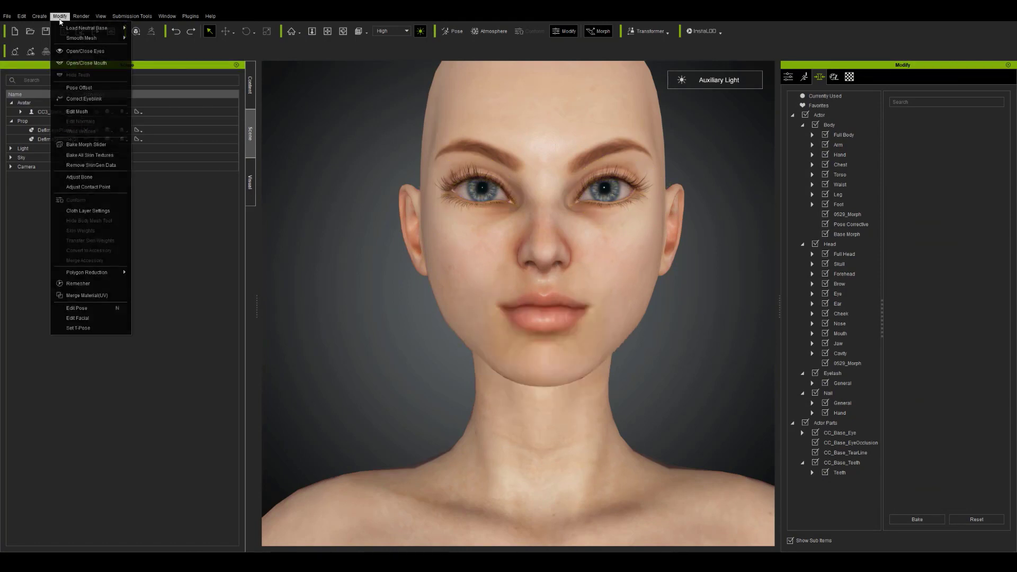
pyautogui.click(80, 52)
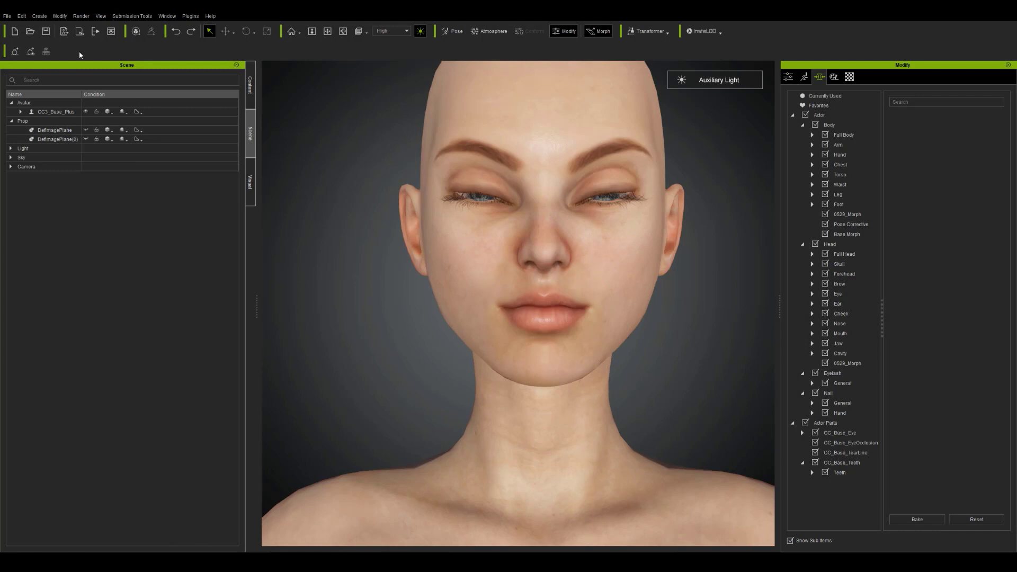
pyautogui.click(67, 17)
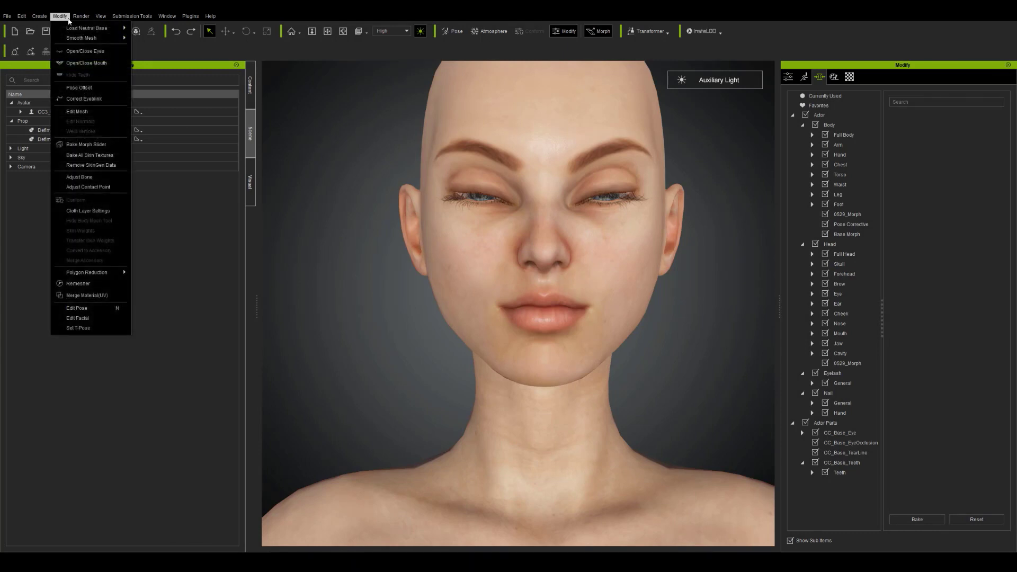
pyautogui.click(84, 99)
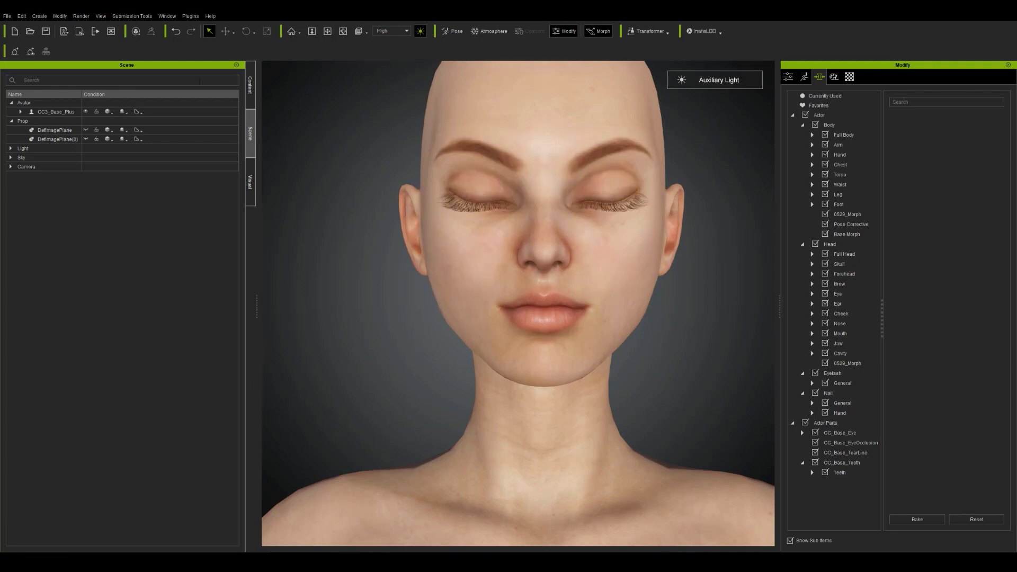
pyautogui.click(80, 16)
pyautogui.moveTo(60, 18)
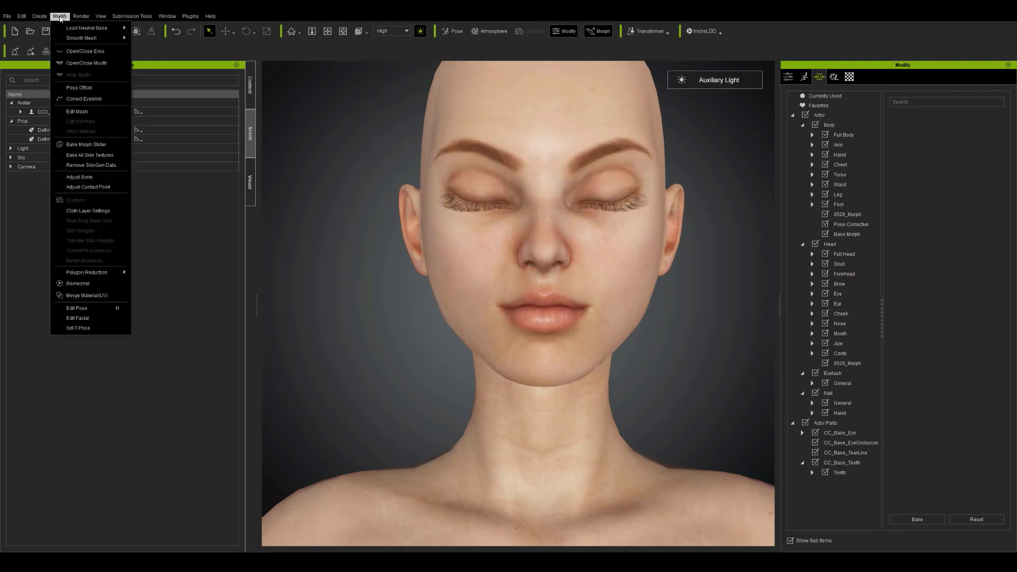
pyautogui.click(78, 52)
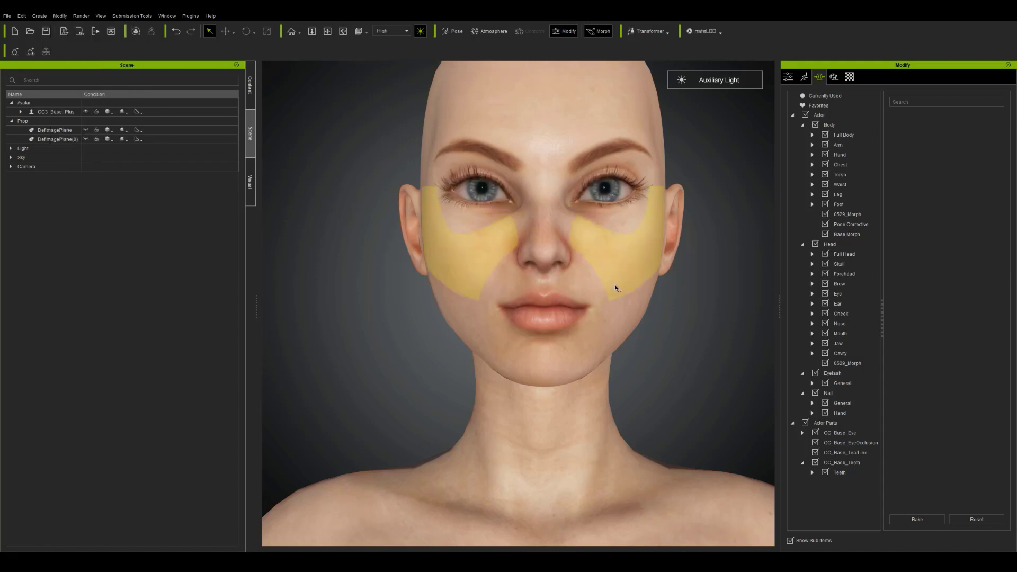
# - Open the mouth, select the teeth and try adjusting their morphs
pyautogui.moveTo(720, 351)
pyautogui.mouseDown(button='right')
pyautogui.moveTo(901, 370)
pyautogui.moveTo(717, 363)
pyautogui.mouseUp(button='right')
pyautogui.click(60, 16)
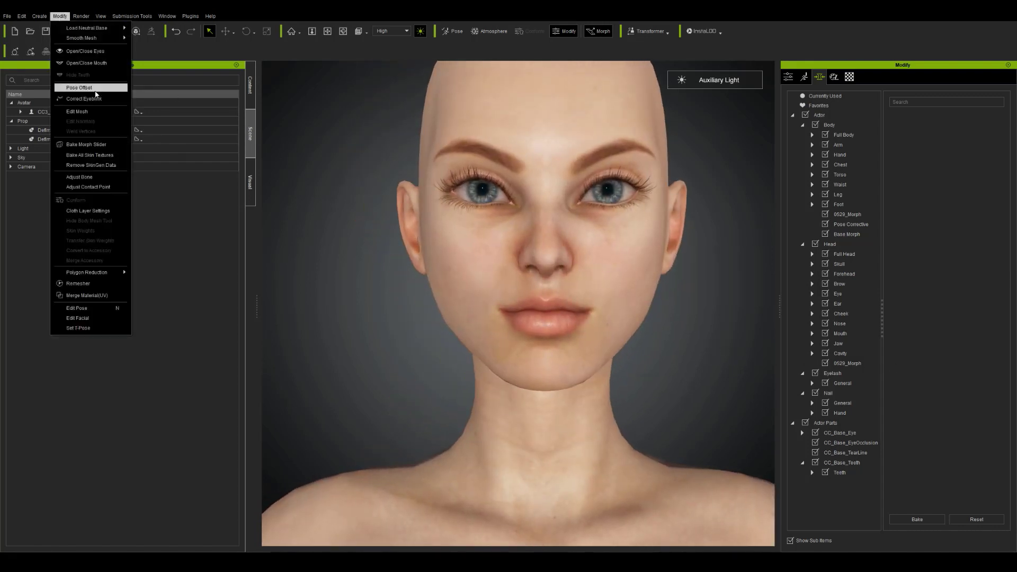
pyautogui.click(89, 65)
pyautogui.click(544, 364)
pyautogui.moveTo(937, 134); pyautogui.dragTo(926, 168)
pyautogui.moveTo(951, 203); pyautogui.dragTo(933, 204)
# - Try the tear line's TL Inner Height and TL Center Upper Height morphs close to the eye, and undo the change
pyautogui.click(846, 452)
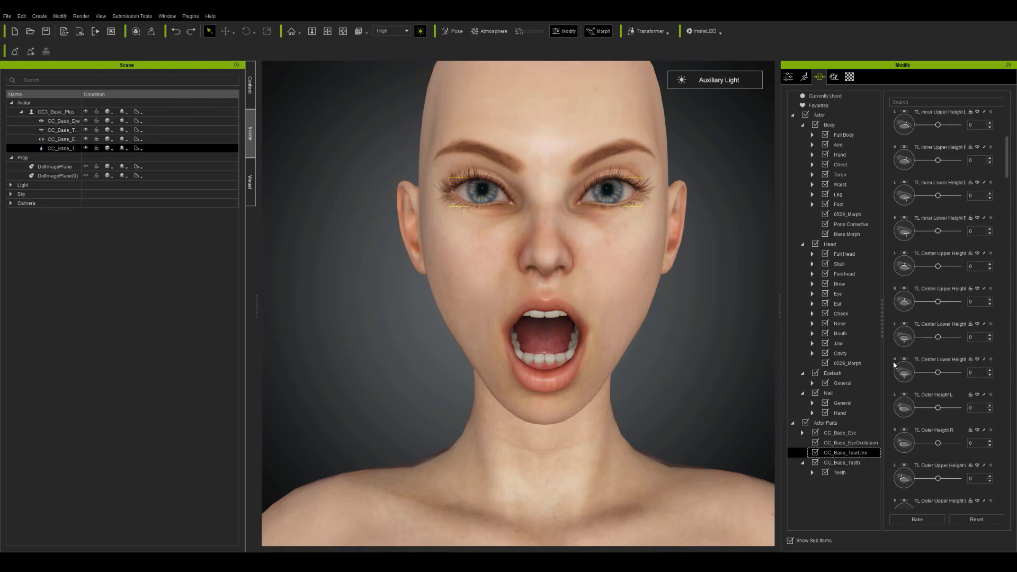
pyautogui.scroll(8, 572, 207)
pyautogui.scroll(-3, 666, 286)
pyautogui.scroll(8, 903, 197)
pyautogui.moveTo(937, 134); pyautogui.dragTo(932, 141)
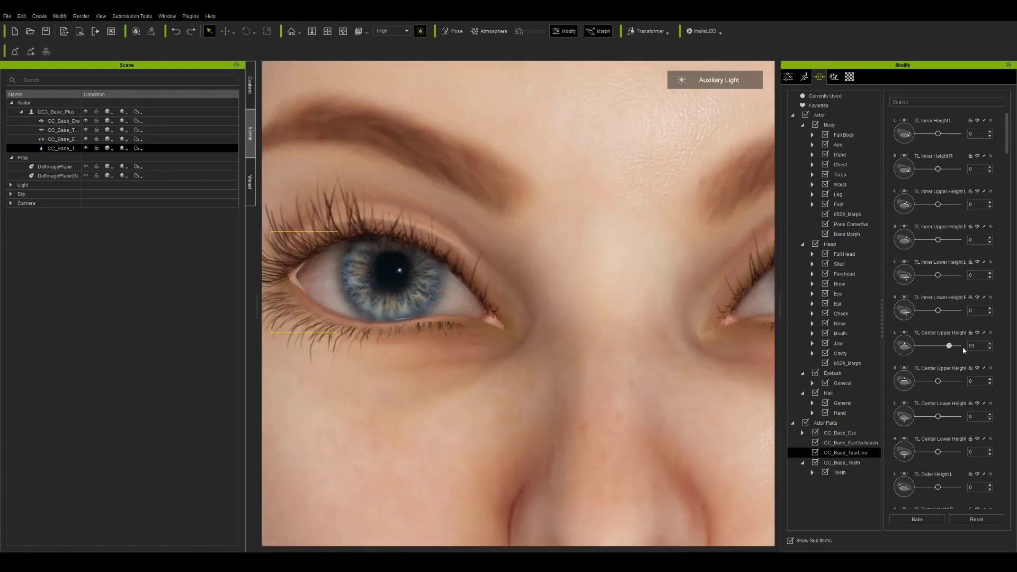
pyautogui.moveTo(976, 349); pyautogui.dragTo(988, 346)
pyautogui.hotkey('ctrl', 'z')
# - On the eye occlusion mesh, set the right eye's EO Inner Height to 8, Inner Upper Height to -100 and Inner Lower Height to -4
pyautogui.click(346, 317)
pyautogui.click(840, 433)
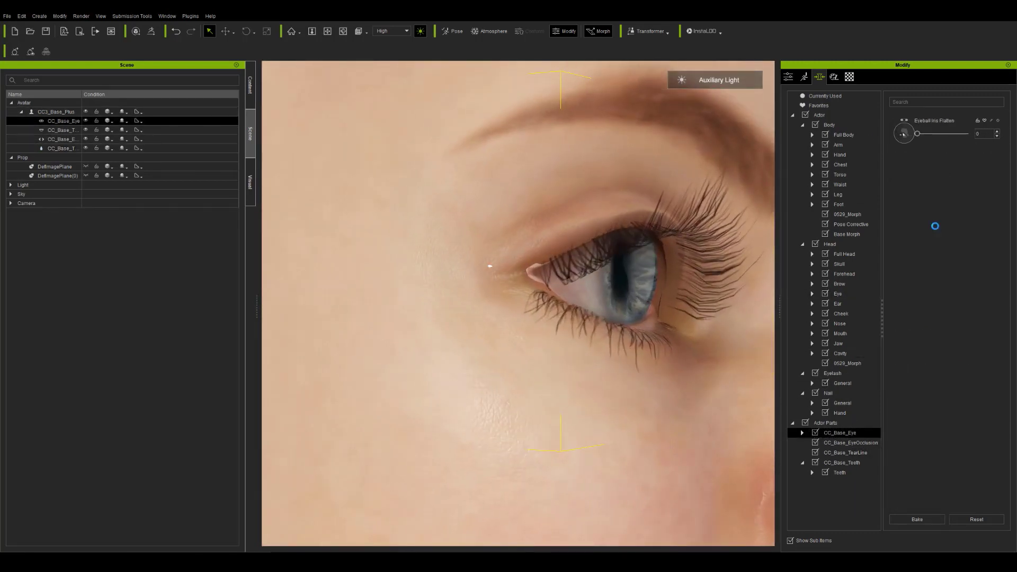
pyautogui.click(850, 443)
pyautogui.moveTo(938, 133); pyautogui.dragTo(1011, 156)
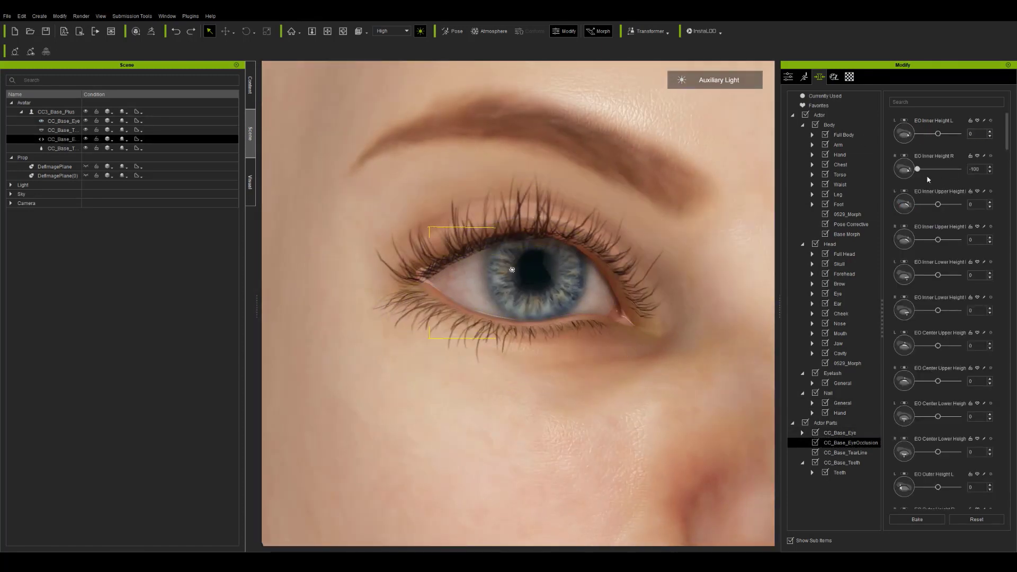
pyautogui.moveTo(945, 175); pyautogui.dragTo(972, 186)
pyautogui.moveTo(939, 240); pyautogui.dragTo(917, 240)
pyautogui.moveTo(937, 313); pyautogui.dragTo(927, 294)
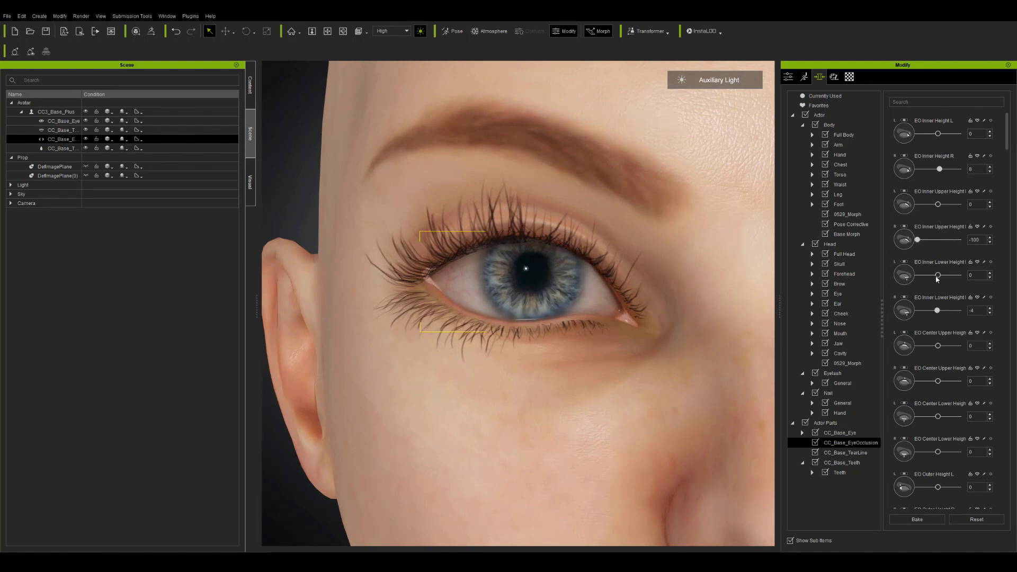
# - Set the right eye's EO Center Upper Height to -27, Center Lower Height to 39 and Outer Lower Height to 31
pyautogui.moveTo(938, 381); pyautogui.dragTo(935, 360)
pyautogui.moveTo(937, 450); pyautogui.dragTo(947, 451)
pyautogui.scroll(-1, 939, 480)
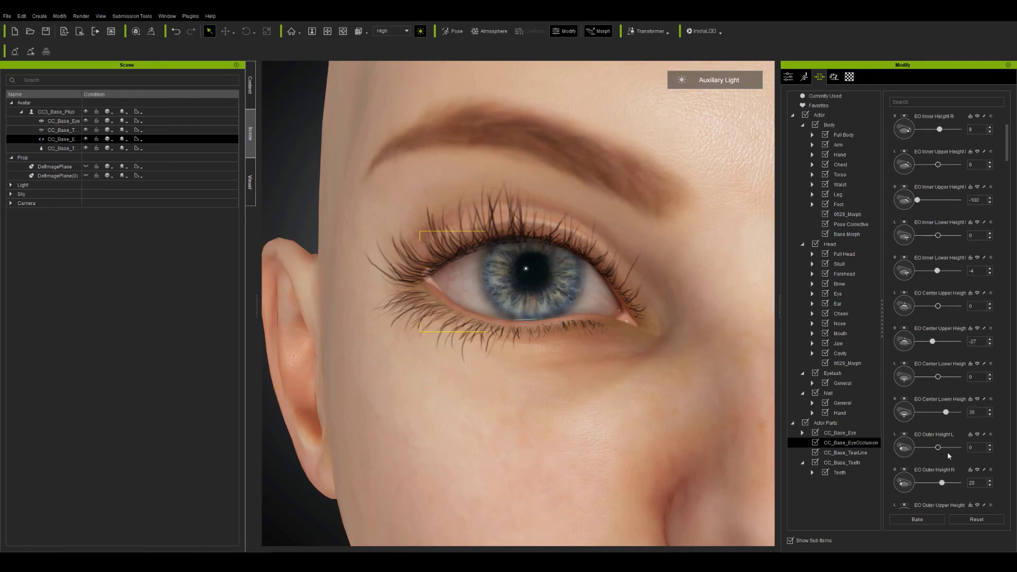
pyautogui.scroll(-1, 968, 455)
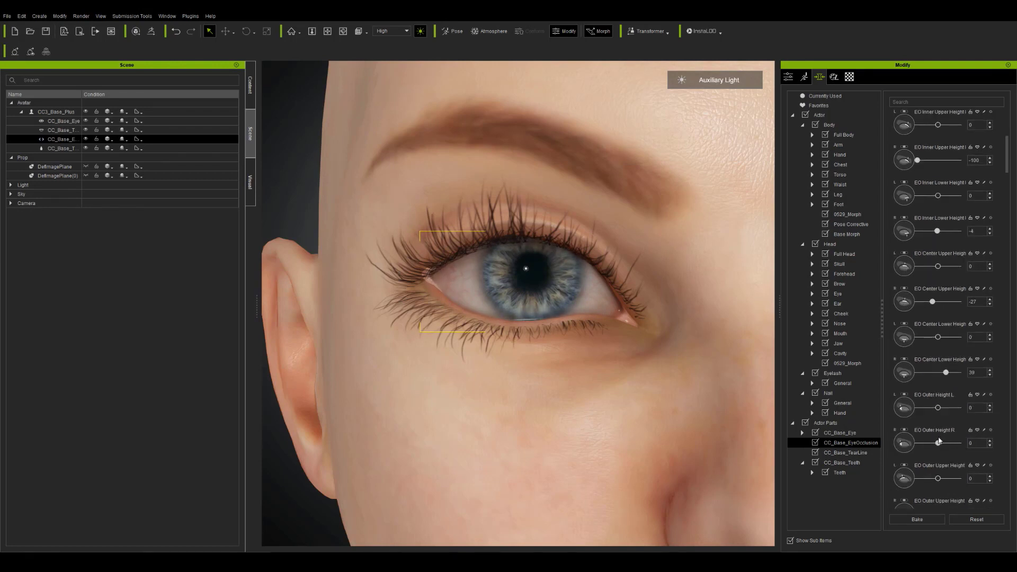
pyautogui.scroll(-1, 911, 489)
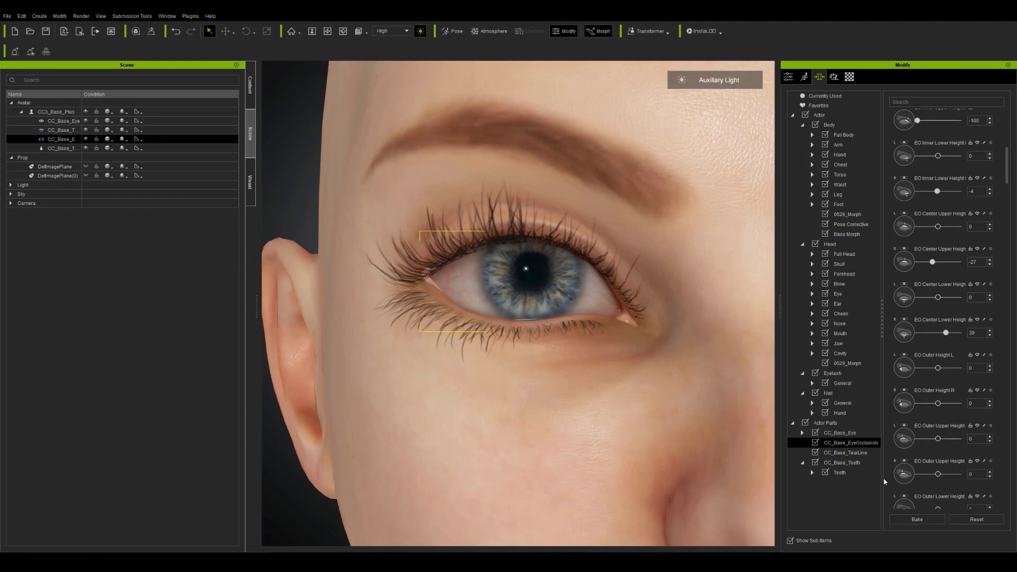
pyautogui.scroll(-2, 938, 490)
pyautogui.scroll(-2, 941, 491)
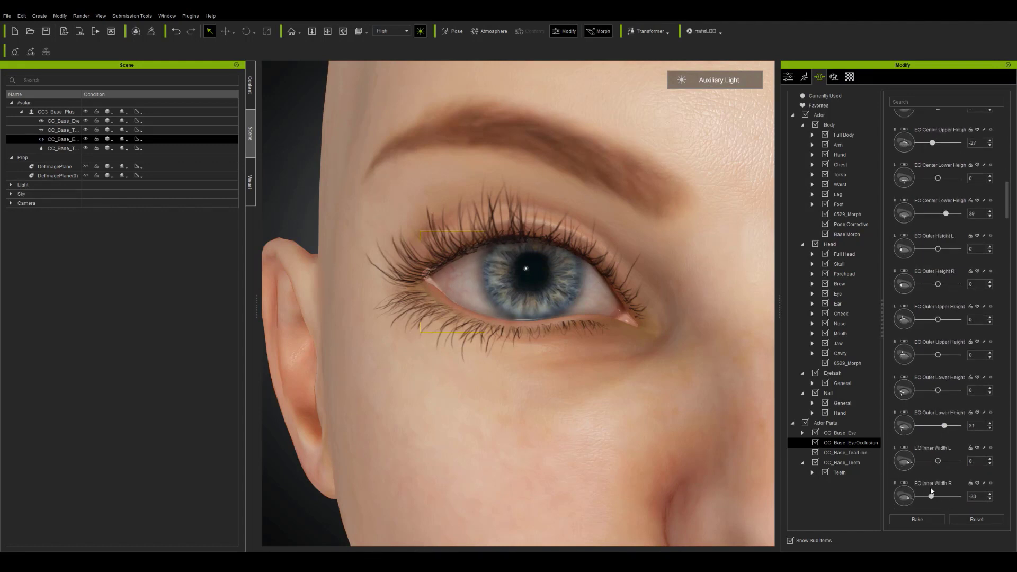
# - Set the right eye's EO Inner Width to -78 and EO Outer Width to -100
pyautogui.moveTo(931, 488); pyautogui.dragTo(919, 490)
pyautogui.scroll(-1, 893, 488)
pyautogui.scroll(-2, 893, 482)
pyautogui.moveTo(937, 447); pyautogui.dragTo(946, 445)
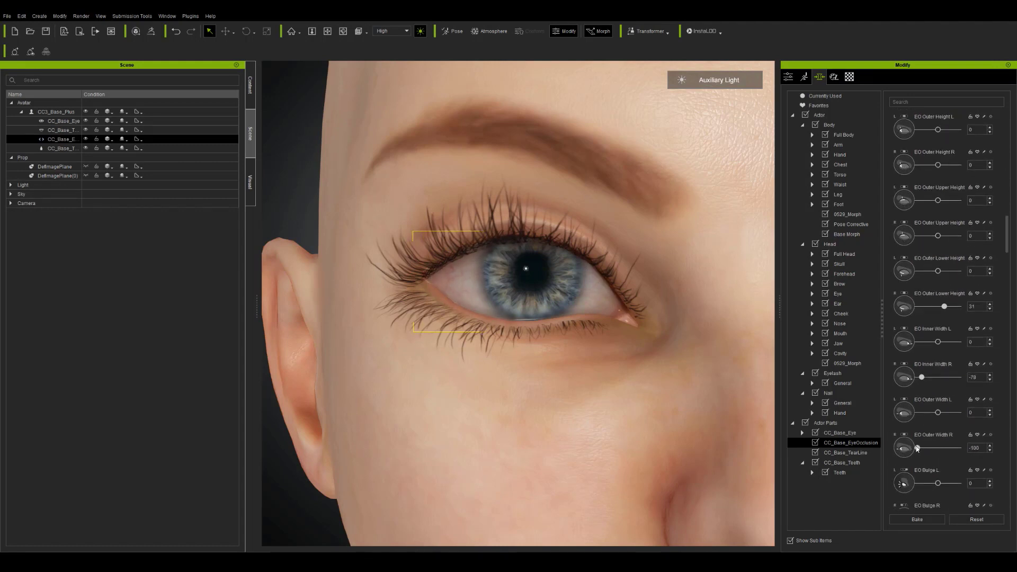
# - Try the right eye's EO Bulge at -100 while checking the eye from the side
pyautogui.moveTo(689, 374); pyautogui.dragTo(740, 356, button='right')
pyautogui.scroll(-1, 936, 482)
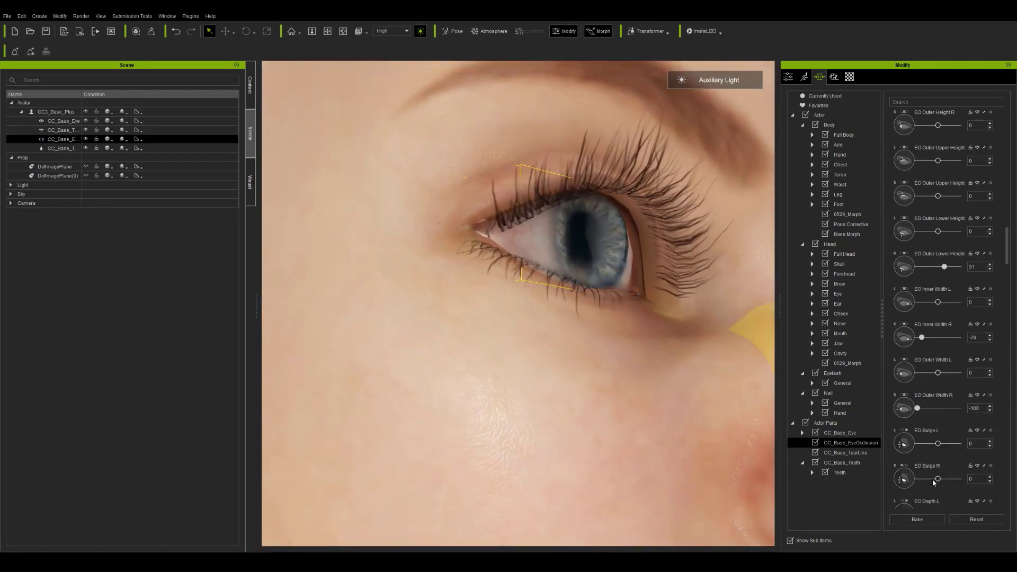
pyautogui.moveTo(965, 482); pyautogui.dragTo(915, 481)
pyautogui.moveTo(656, 339); pyautogui.dragTo(598, 320, button='right')
# - Expand the eye and teeth entries among the actor parts and reselect the CC_Base_EyeOcclusion mesh
pyautogui.click(671, 298)
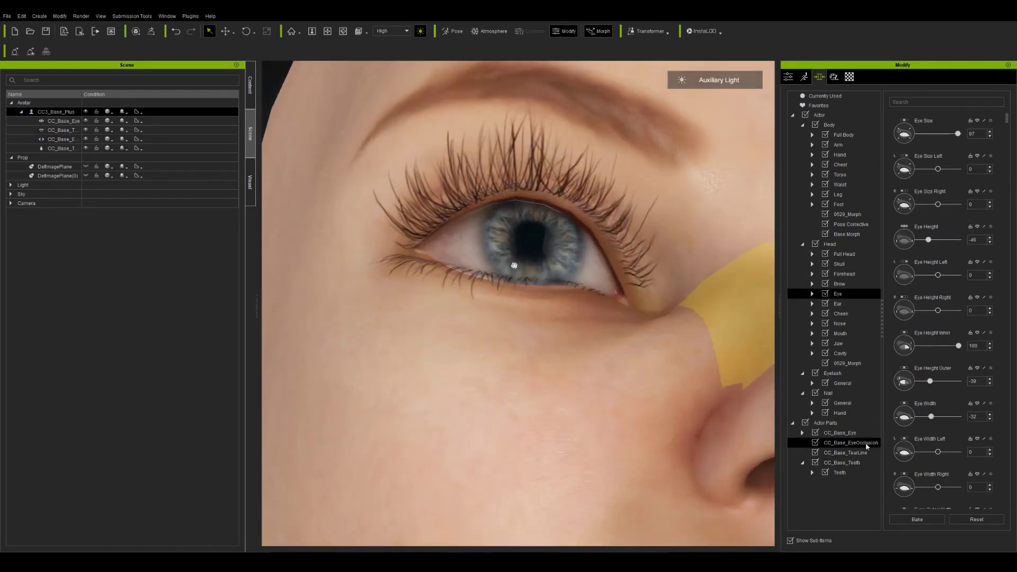
pyautogui.click(857, 442)
pyautogui.click(802, 433)
pyautogui.click(859, 462)
pyautogui.click(836, 472)
pyautogui.click(842, 492)
pyautogui.click(62, 140)
pyautogui.scroll(-8, 702, 445)
pyautogui.click(789, 78)
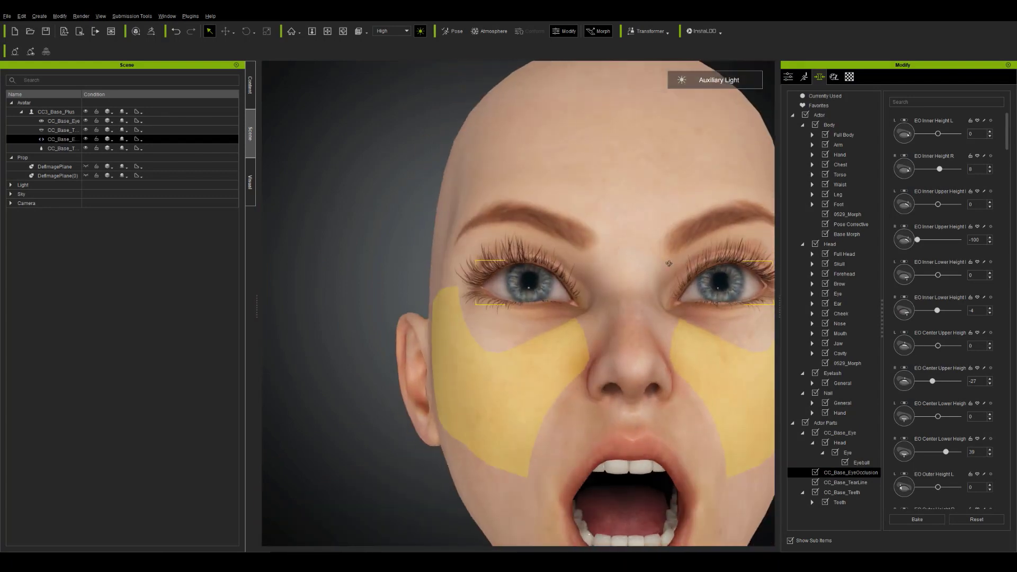
# - Set EO Outer Width to -57 for the left eye and -80 for the right, and return the right EO Bulge to 0
pyautogui.scroll(-3, 896, 431)
pyautogui.scroll(-5, 896, 432)
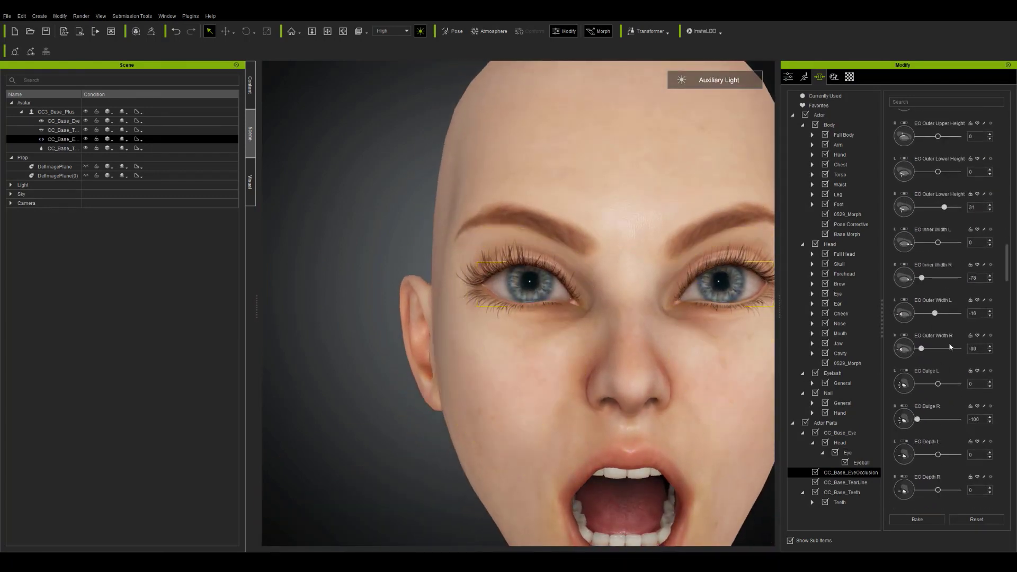
pyautogui.scroll(-1, 942, 331)
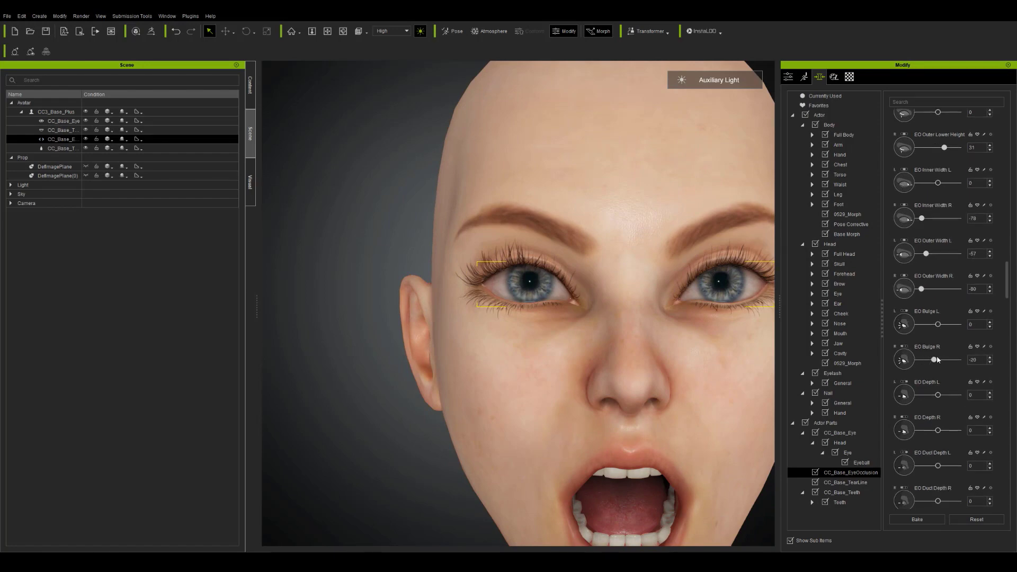
# - Set the right eye's EO Depth to 57 and EO Duct Depth to -100 while viewing the eye close up
pyautogui.moveTo(529, 330); pyautogui.dragTo(625, 334, button='right')
pyautogui.scroll(6, 625, 334)
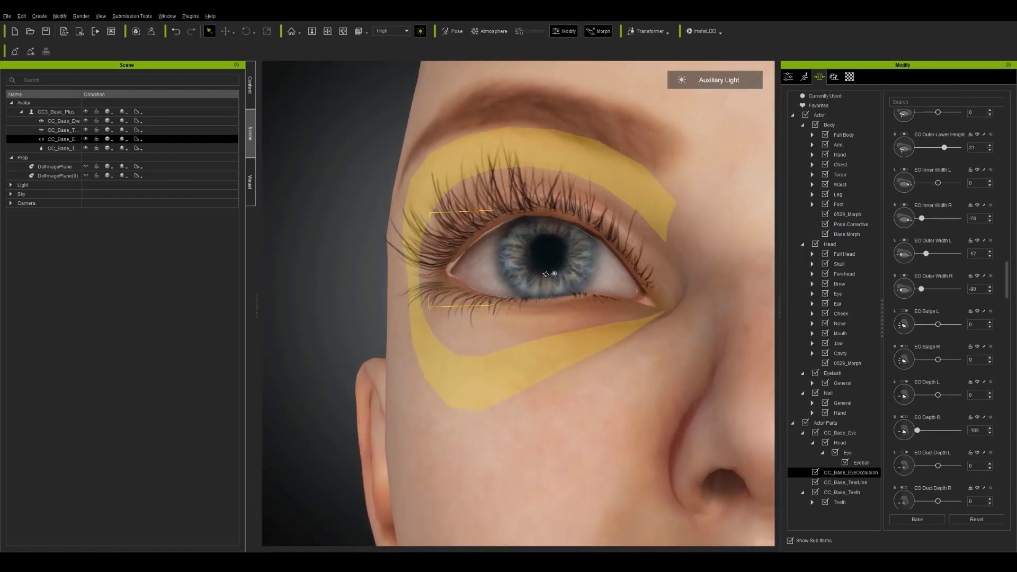
pyautogui.moveTo(917, 430); pyautogui.dragTo(929, 431)
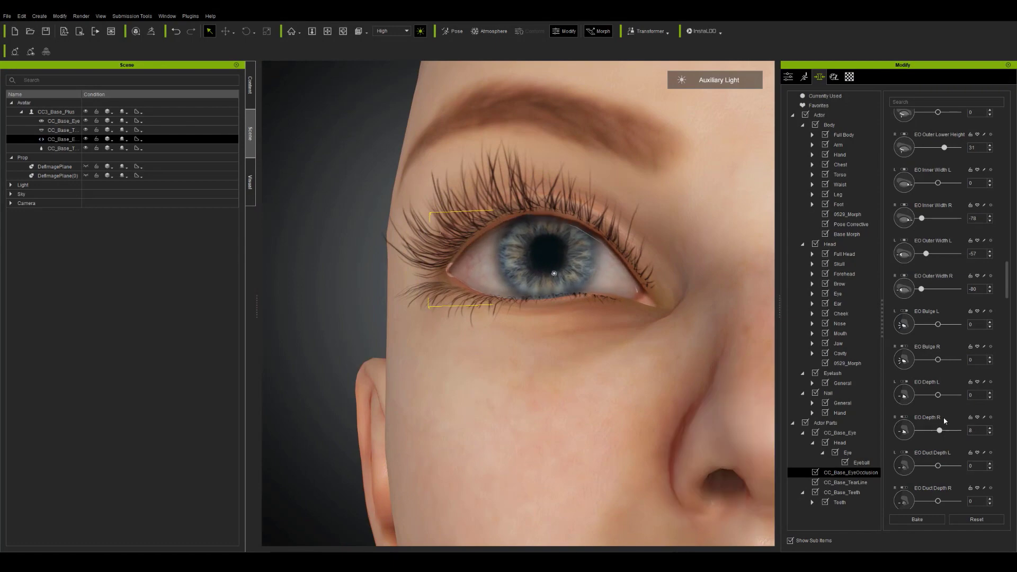
pyautogui.moveTo(985, 499); pyautogui.dragTo(917, 492)
pyautogui.moveTo(649, 312); pyautogui.dragTo(654, 249, button='right')
# - Set EO Upper Depth to -53 for both eyes and the left eye's EO Duct Depth to -100
pyautogui.scroll(-5, 896, 455)
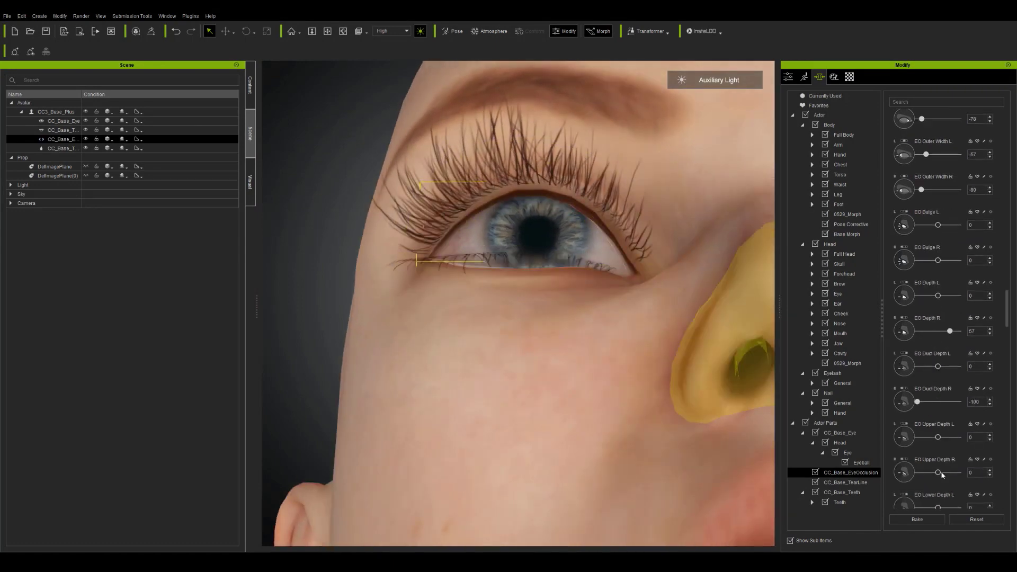
pyautogui.moveTo(938, 473); pyautogui.dragTo(906, 470)
pyautogui.moveTo(598, 402); pyautogui.dragTo(625, 309, button='right')
pyautogui.moveTo(624, 308); pyautogui.dragTo(543, 263, button='middle')
pyautogui.moveTo(542, 263); pyautogui.dragTo(546, 196, button='right')
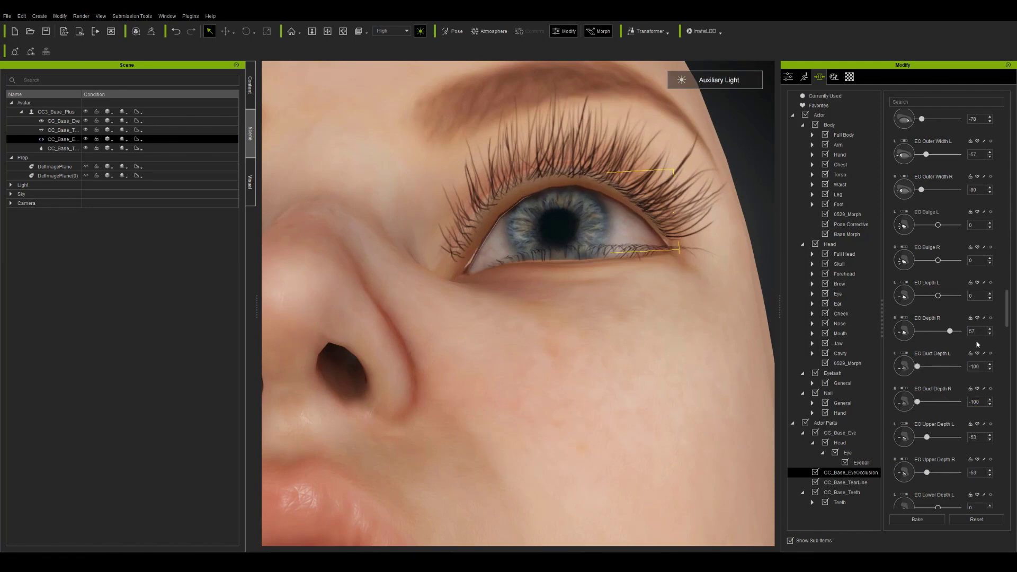
# - Examine the eye occlusion from several angles and distances, and deselect the mesh
pyautogui.moveTo(598, 371); pyautogui.dragTo(654, 237, button='right')
pyautogui.scroll(5, 653, 236)
pyautogui.scroll(-10, 653, 236)
pyautogui.click(737, 241)
pyautogui.moveTo(614, 371)
pyautogui.mouseDown(button='right')
pyautogui.moveTo(500, 425)
pyautogui.moveTo(615, 377)
pyautogui.mouseUp(button='right')
pyautogui.scroll(-3, 715, 339)
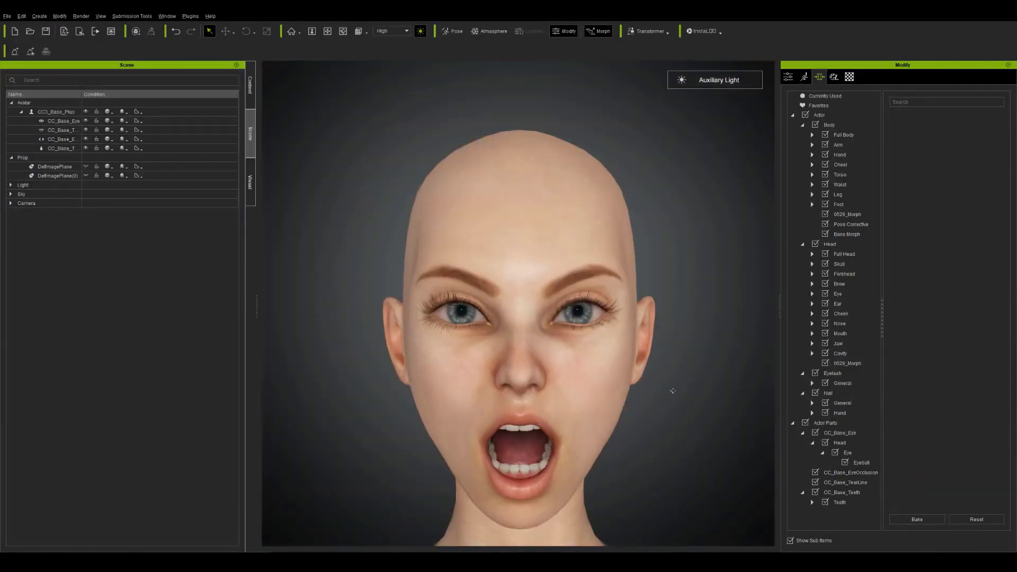
# - Review the display settings and the teeth and tear line parts, and return the mouth to its closed pose
pyautogui.click(788, 77)
pyautogui.click(827, 170)
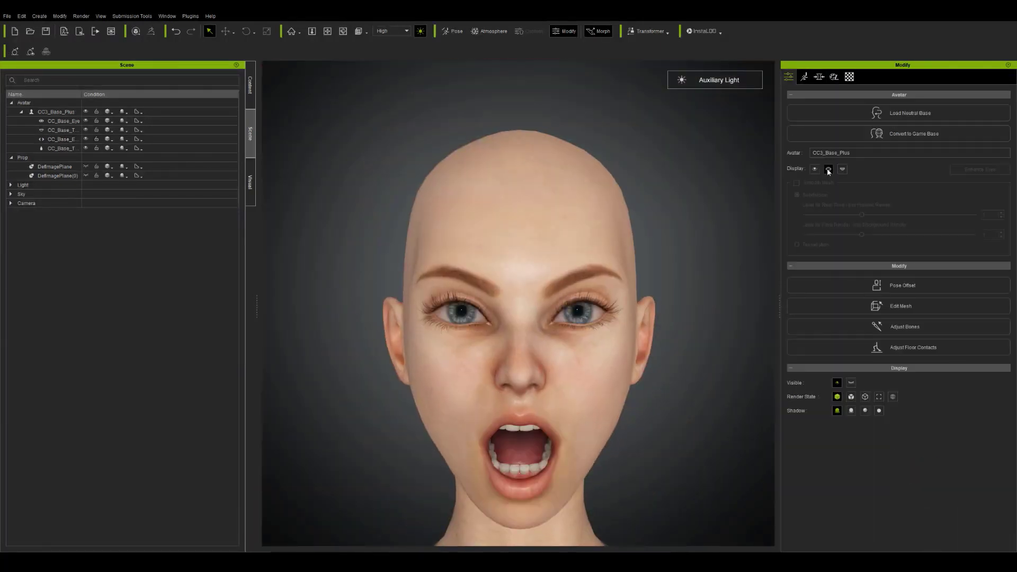
pyautogui.click(820, 77)
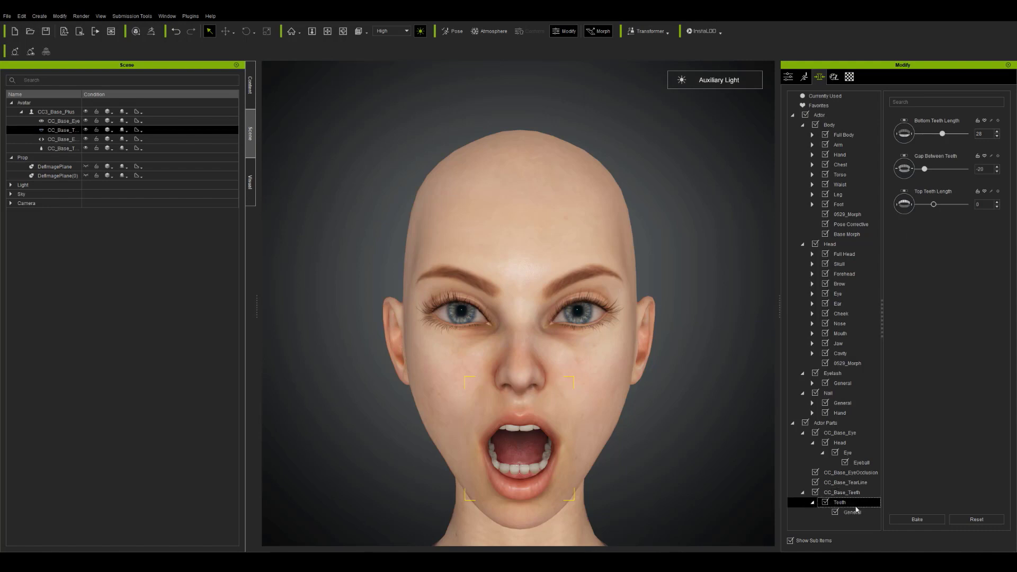
pyautogui.click(859, 482)
pyautogui.moveTo(744, 301); pyautogui.dragTo(709, 387, button='right')
pyautogui.click(789, 78)
pyautogui.click(814, 124)
pyautogui.scroll(-3, 626, 376)
pyautogui.scroll(-5, 626, 376)
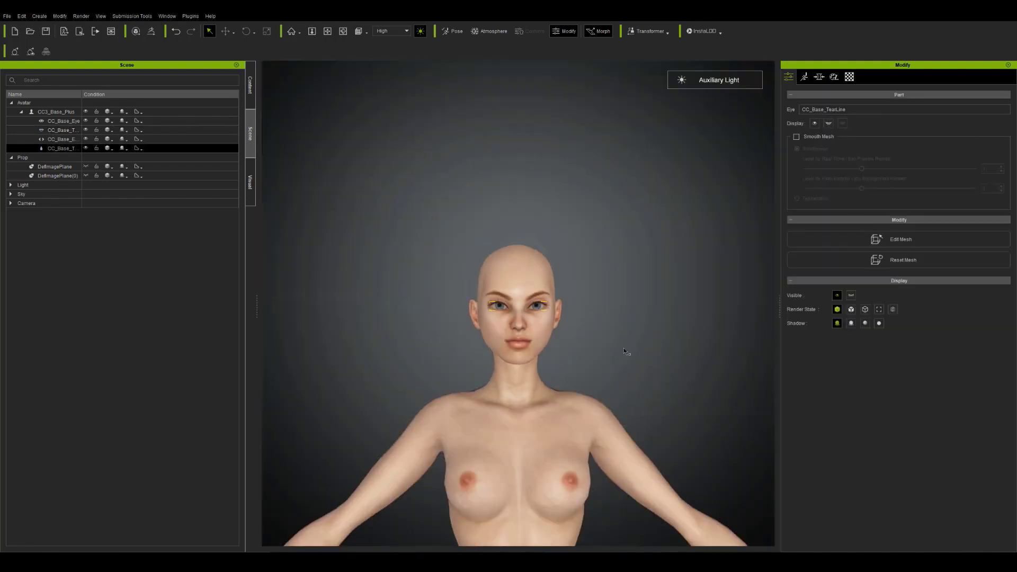
# - Select the avatar, transfer it to ZBrush and make the CC_Base_Body tool active there
pyautogui.click(631, 352)
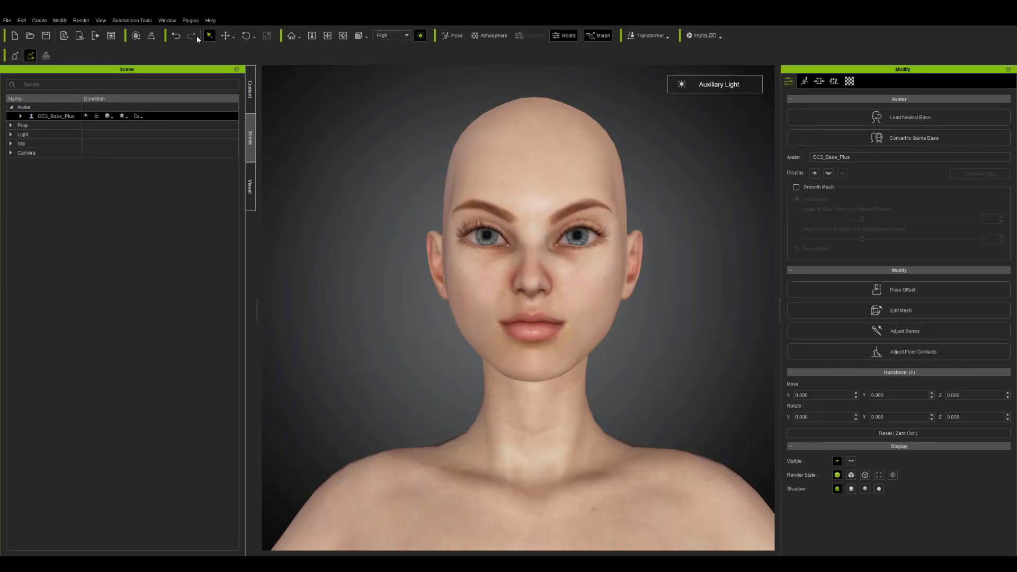
pyautogui.click(151, 36)
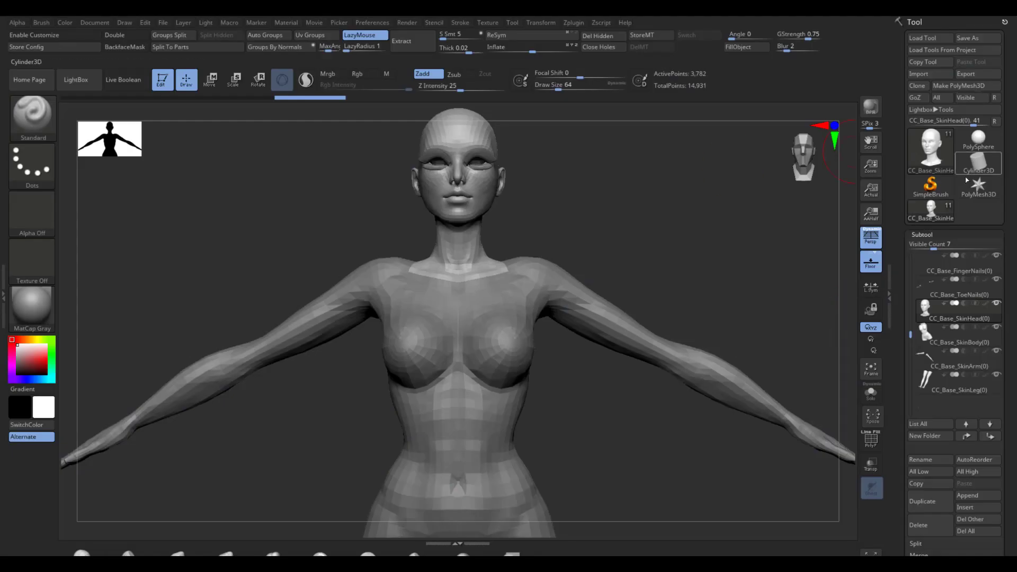
pyautogui.click(942, 211)
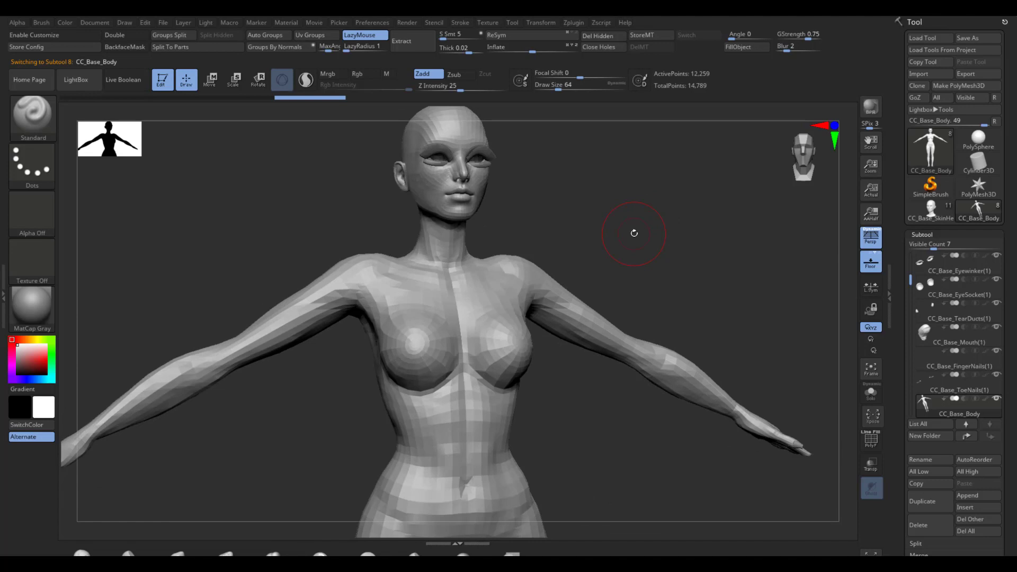
# - Isolate the body subtool with Solo and toggle its dynamic subdivision preview on and off
pyautogui.moveTo(570, 227); pyautogui.dragTo(647, 376)
pyautogui.moveTo(726, 349)
pyautogui.mouseDown()
pyautogui.moveTo(638, 366)
pyautogui.moveTo(621, 352)
pyautogui.moveTo(654, 390)
pyautogui.mouseUp()
pyautogui.keyDown('alt'); pyautogui.moveTo(571, 272); pyautogui.dragTo(613, 422); pyautogui.keyUp('alt')
pyautogui.keyDown('alt'); pyautogui.moveTo(853, 186); pyautogui.dragTo(849, 411); pyautogui.keyUp('alt')
pyautogui.click(878, 400)
pyautogui.moveTo(656, 239); pyautogui.dragTo(741, 382)
pyautogui.hotkey('ctrl', 'd')
pyautogui.hotkey('shift', 'd')
# - Show the Geometry and Crease settings and turn on the polyframe over the body mesh
pyautogui.keyDown('alt'); pyautogui.moveTo(662, 289); pyautogui.dragTo(857, 322); pyautogui.keyUp('alt')
pyautogui.moveTo(946, 444); pyautogui.dragTo(946, 243)
pyautogui.click(927, 418)
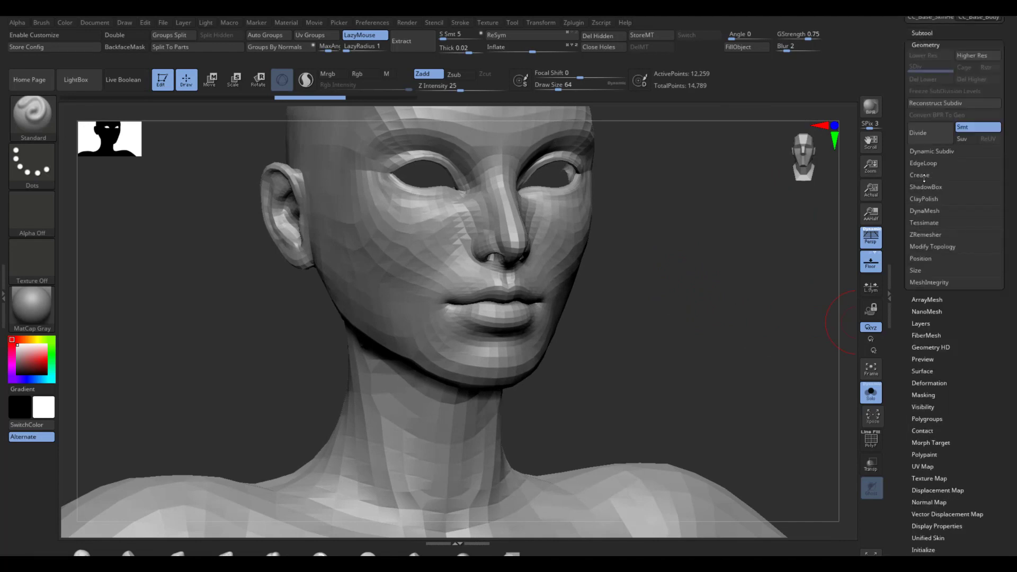
pyautogui.click(926, 177)
pyautogui.click(874, 437)
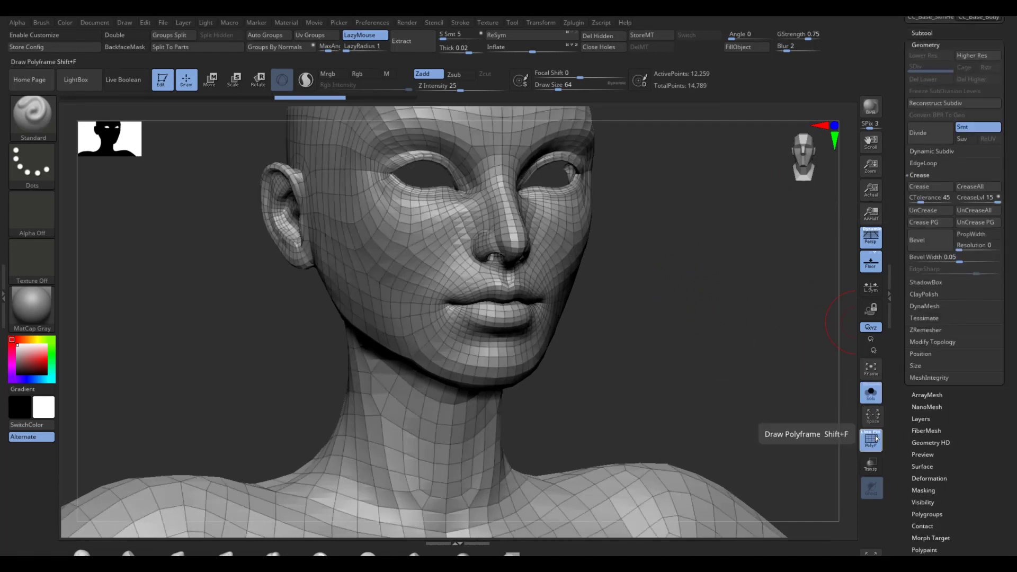
# - Divide the body mesh to subdivision level 3, hide the polyframe and inspect the smoothed surface
pyautogui.click(927, 133)
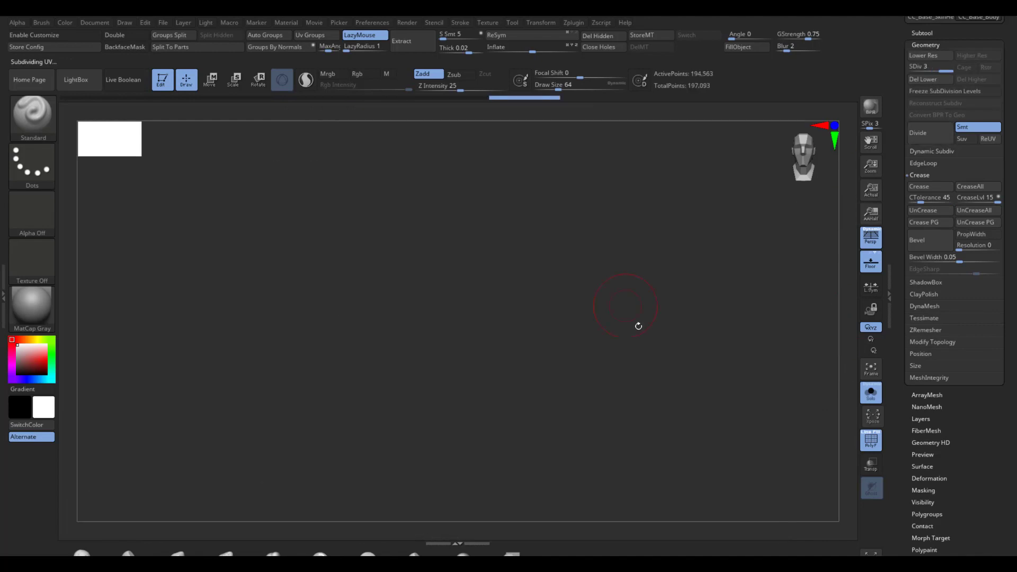
pyautogui.moveTo(652, 351); pyautogui.dragTo(752, 372)
pyautogui.hotkey('shift', 'f')
pyautogui.keyDown('alt'); pyautogui.moveTo(689, 127); pyautogui.dragTo(694, 256); pyautogui.keyUp('alt')
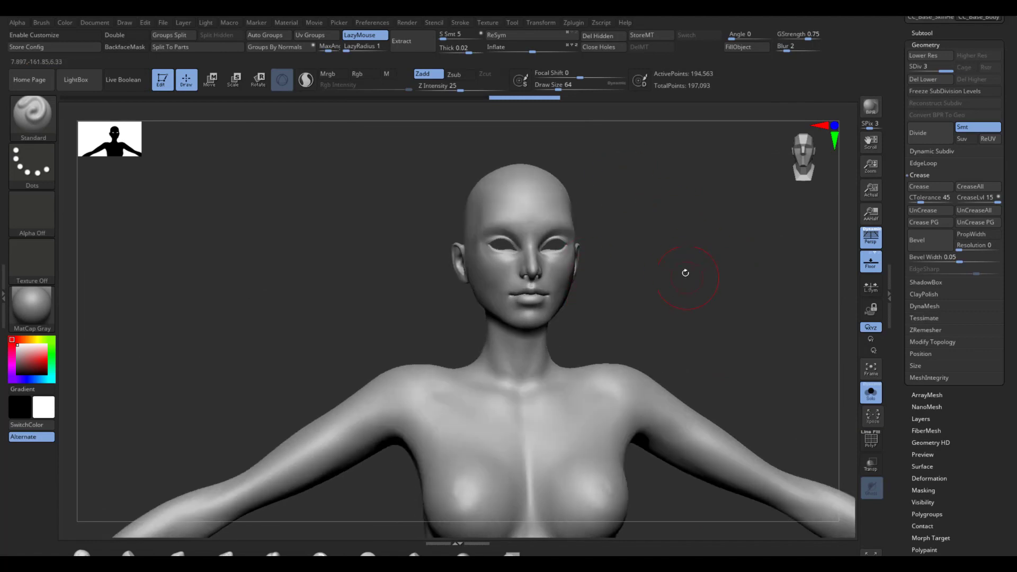
pyautogui.keyDown('alt'); pyautogui.moveTo(684, 295); pyautogui.dragTo(636, 260); pyautogui.keyUp('alt')
pyautogui.keyDown('alt'); pyautogui.moveTo(608, 130); pyautogui.dragTo(704, 365); pyautogui.keyUp('alt')
# - Turn the polyframe back on and split the body into polygroups with Auto Groups With UV
pyautogui.click(872, 443)
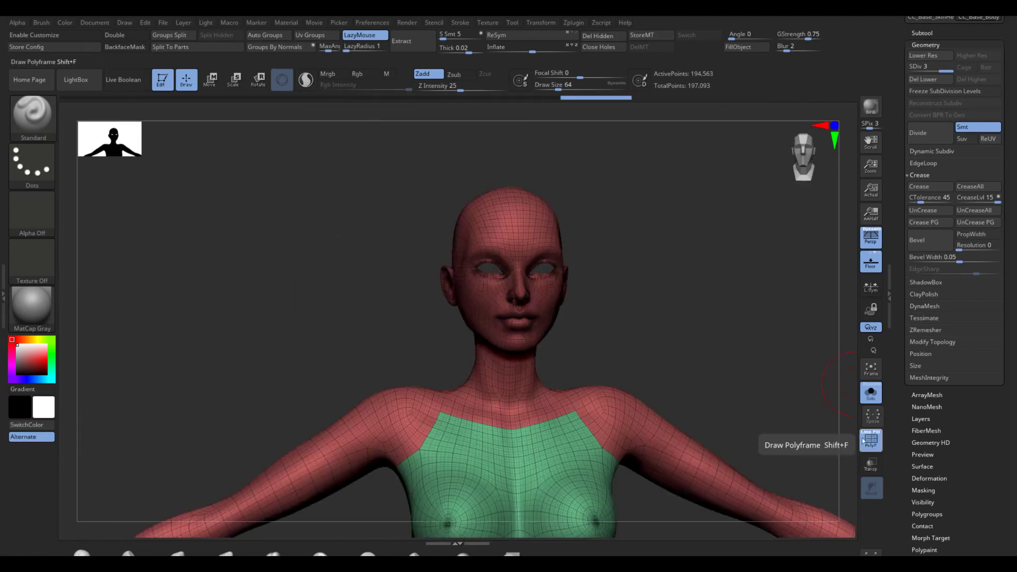
pyautogui.moveTo(786, 382); pyautogui.dragTo(688, 318)
pyautogui.press('f')
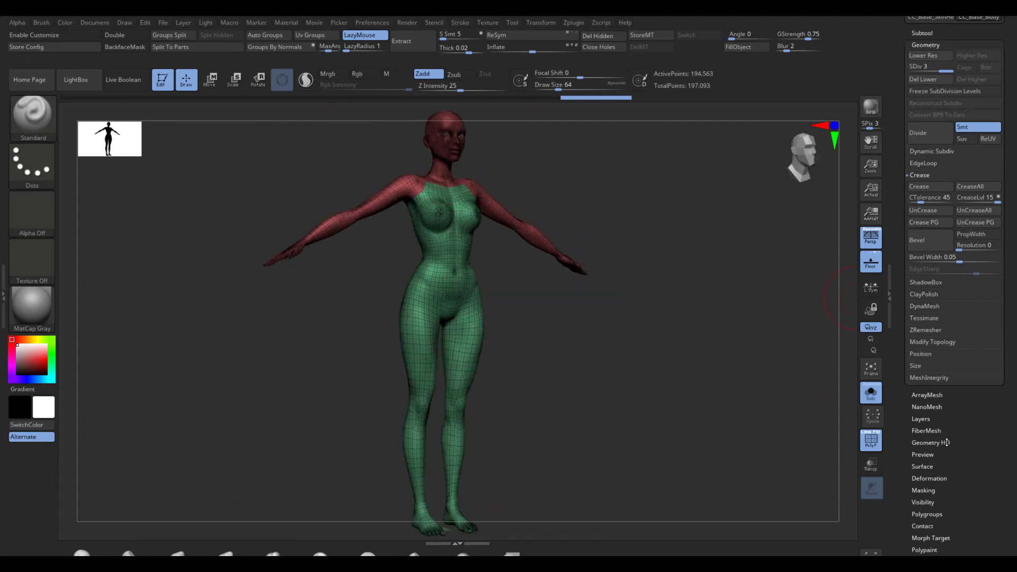
pyautogui.moveTo(950, 449); pyautogui.dragTo(944, 345)
pyautogui.click(937, 343)
pyautogui.click(948, 402)
# - Isolate the head polygroup, bring back the other subtools and hide the polyframe
pyautogui.keyDown('shift'); pyautogui.moveTo(670, 336); pyautogui.dragTo(824, 371); pyautogui.keyUp('shift')
pyautogui.keyDown('alt'); pyautogui.moveTo(609, 114); pyautogui.dragTo(660, 302); pyautogui.keyUp('alt')
pyautogui.keyDown('ctrl'); pyautogui.keyDown('shift'); pyautogui.click(511, 368); pyautogui.keyUp('shift'); pyautogui.keyUp('ctrl')
pyautogui.press('f')
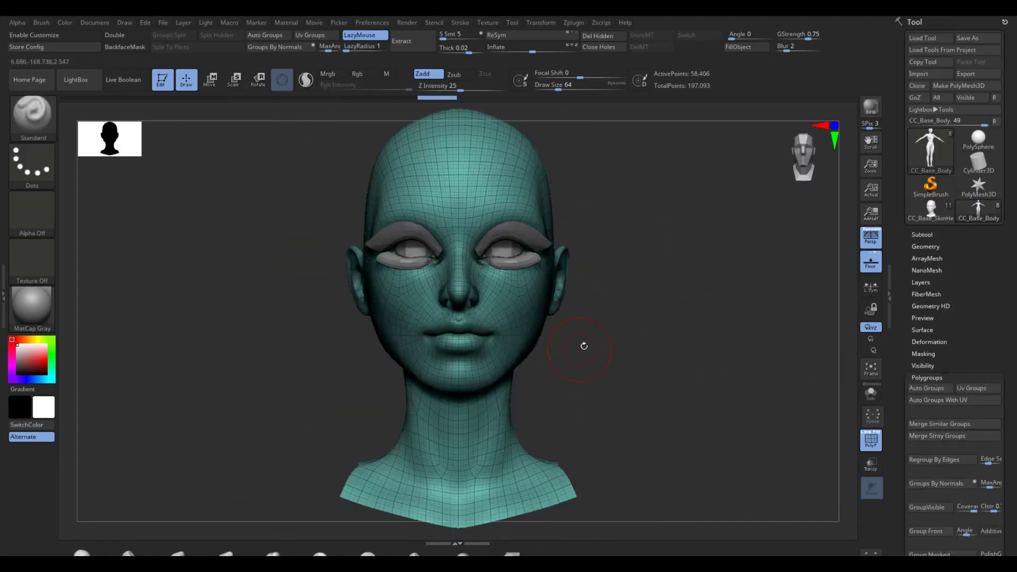
pyautogui.moveTo(608, 338); pyautogui.dragTo(556, 342)
pyautogui.click(875, 441)
pyautogui.keyDown('shift'); pyautogui.moveTo(609, 225); pyautogui.dragTo(638, 214); pyautogui.keyUp('shift')
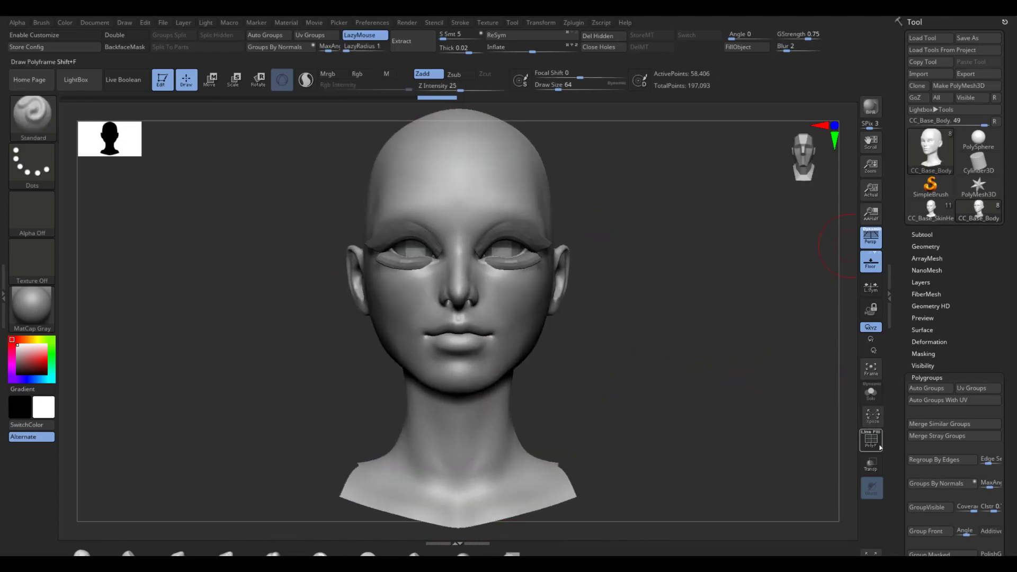
# - Hide the CC_Base_Eyewinker subtool and frame the eyes close up from the front
pyautogui.click(922, 235)
pyautogui.click(996, 256)
pyautogui.moveTo(764, 304); pyautogui.dragTo(733, 307)
pyautogui.keyDown('alt'); pyautogui.moveTo(733, 307); pyautogui.dragTo(711, 289); pyautogui.keyUp('alt')
pyautogui.keyDown('alt'); pyautogui.moveTo(712, 280); pyautogui.dragTo(725, 354); pyautogui.keyUp('alt')
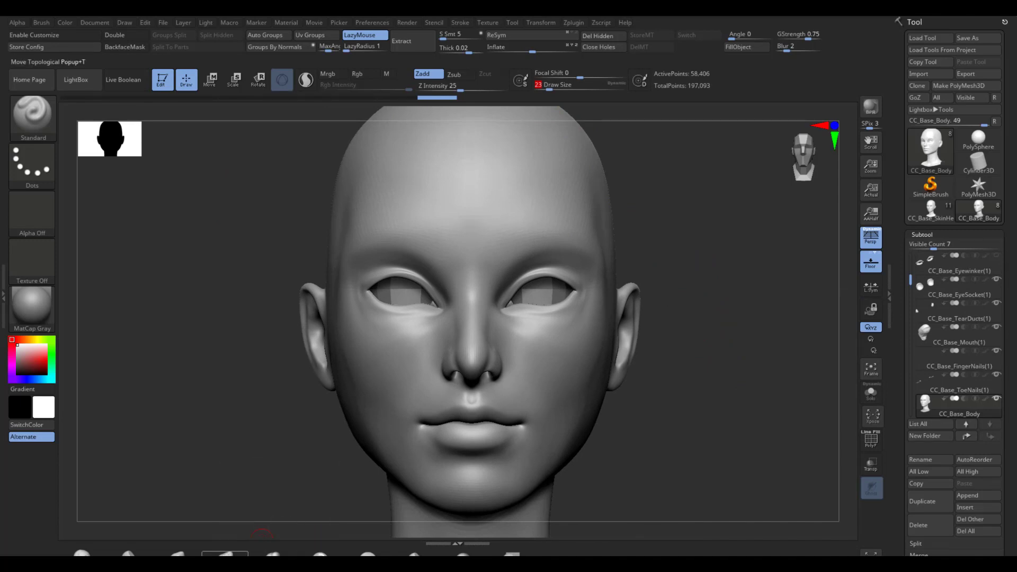
pyautogui.keyDown('alt'); pyautogui.moveTo(715, 317); pyautogui.dragTo(613, 207); pyautogui.keyUp('alt')
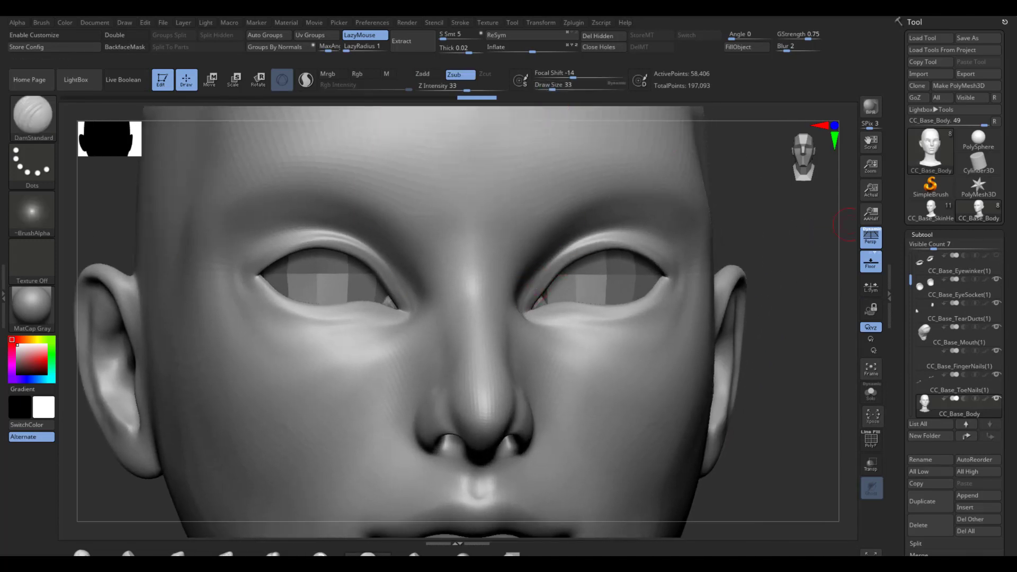
# - Carve the upper eyelid creases and inner eye corners with the DamStandard brush at draw size 33 and Z Intensity 33
pyautogui.moveTo(554, 255); pyautogui.dragTo(601, 234, button='right')
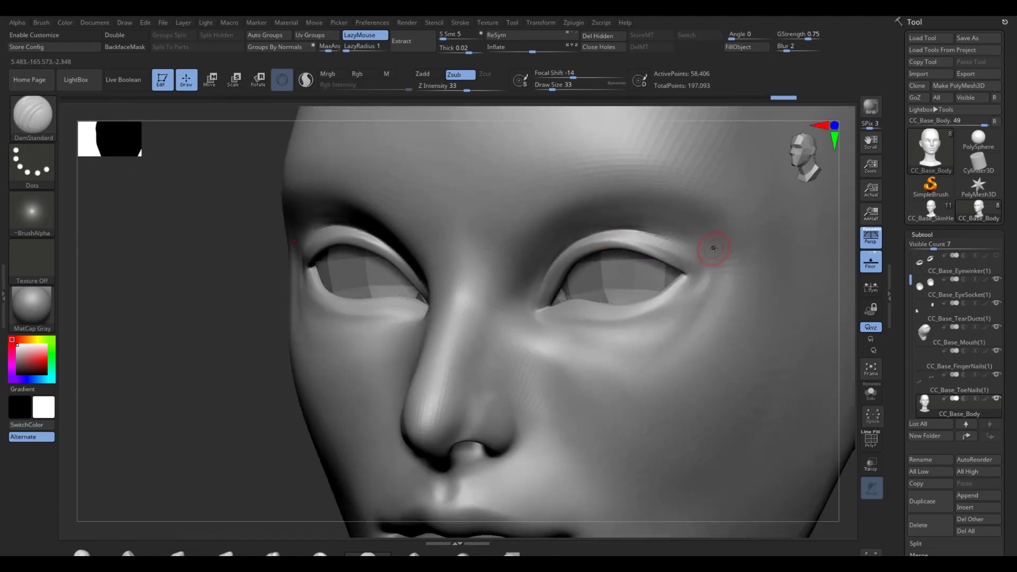
pyautogui.keyDown('shift'); pyautogui.moveTo(695, 255); pyautogui.dragTo(650, 232, button='right'); pyautogui.keyUp('shift')
pyautogui.moveTo(545, 275); pyautogui.dragTo(539, 288)
pyautogui.moveTo(585, 288); pyautogui.dragTo(563, 251, button='right')
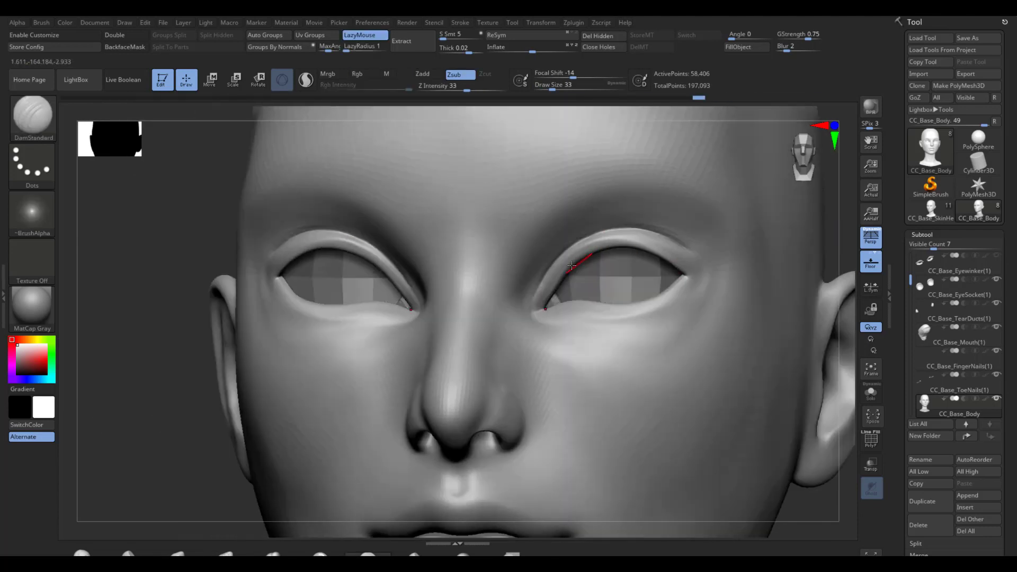
pyautogui.moveTo(567, 247); pyautogui.dragTo(556, 266)
pyautogui.moveTo(625, 259)
pyautogui.mouseDown(button='right')
pyautogui.moveTo(588, 249)
pyautogui.moveTo(625, 239)
pyautogui.mouseUp(button='right')
# - Build up the area under the eyes with ClayBuildup at a lower subdivision level, and switch to Move Topological
pyautogui.moveTo(847, 269)
pyautogui.keyDown('shift'); pyautogui.mouseDown(button='right')
pyautogui.moveTo(665, 309)
pyautogui.moveTo(715, 306)
pyautogui.moveTo(534, 354)
pyautogui.mouseUp(button='right'); pyautogui.keyUp('shift')
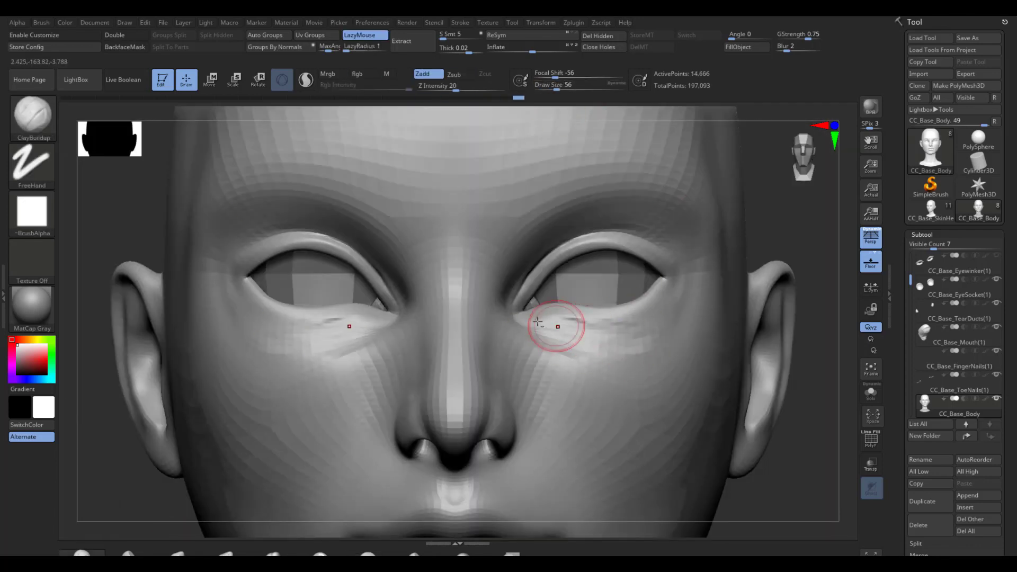
pyautogui.moveTo(597, 350); pyautogui.dragTo(236, 519, button='right')
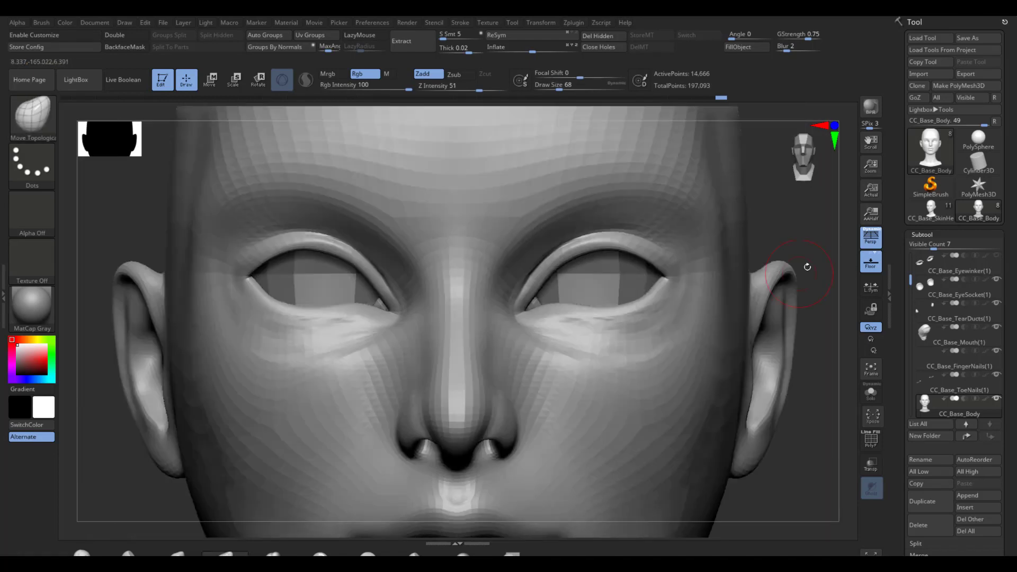
# - Build up the outer wings of the nostrils with ClayBuildup at draw size 49 and Z Intensity 20
pyautogui.moveTo(809, 239); pyautogui.dragTo(794, 201, button='right')
pyautogui.click(871, 390)
pyautogui.click(871, 391)
pyautogui.moveTo(741, 390); pyautogui.dragTo(822, 393, button='right')
pyautogui.click(82, 554)
pyautogui.moveTo(556, 365)
pyautogui.mouseDown(button='right')
pyautogui.moveTo(402, 377)
pyautogui.moveTo(756, 372)
pyautogui.moveTo(694, 254)
pyautogui.mouseUp(button='right')
pyautogui.moveTo(344, 409); pyautogui.dragTo(370, 396)
pyautogui.moveTo(662, 338); pyautogui.dragTo(643, 255, button='right')
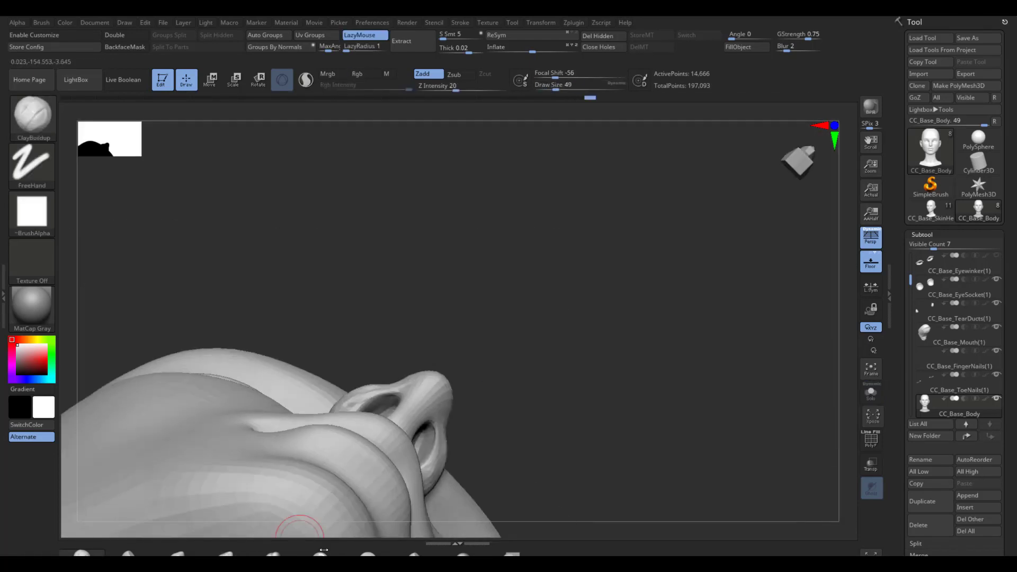
# - Shape and smooth the nostril wings, carving the crease beside the nose with DamStandard at draw size 49 and Z Intensity 33
pyautogui.click(273, 554)
pyautogui.moveTo(381, 395); pyautogui.dragTo(398, 404)
pyautogui.moveTo(594, 276)
pyautogui.mouseDown(button='right')
pyautogui.moveTo(609, 344)
pyautogui.moveTo(556, 265)
pyautogui.moveTo(635, 371)
pyautogui.mouseUp(button='right')
pyautogui.keyDown('shift'); pyautogui.moveTo(386, 387); pyautogui.dragTo(365, 420); pyautogui.keyUp('shift')
pyautogui.moveTo(583, 328); pyautogui.dragTo(598, 370, button='right')
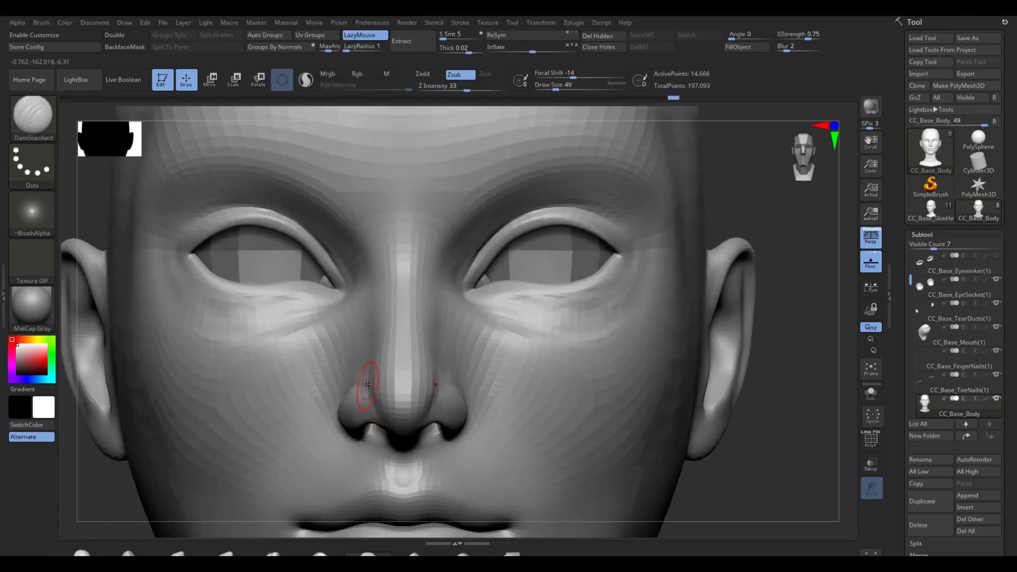
pyautogui.moveTo(367, 384); pyautogui.dragTo(380, 339)
pyautogui.moveTo(397, 373); pyautogui.dragTo(689, 374, button='right')
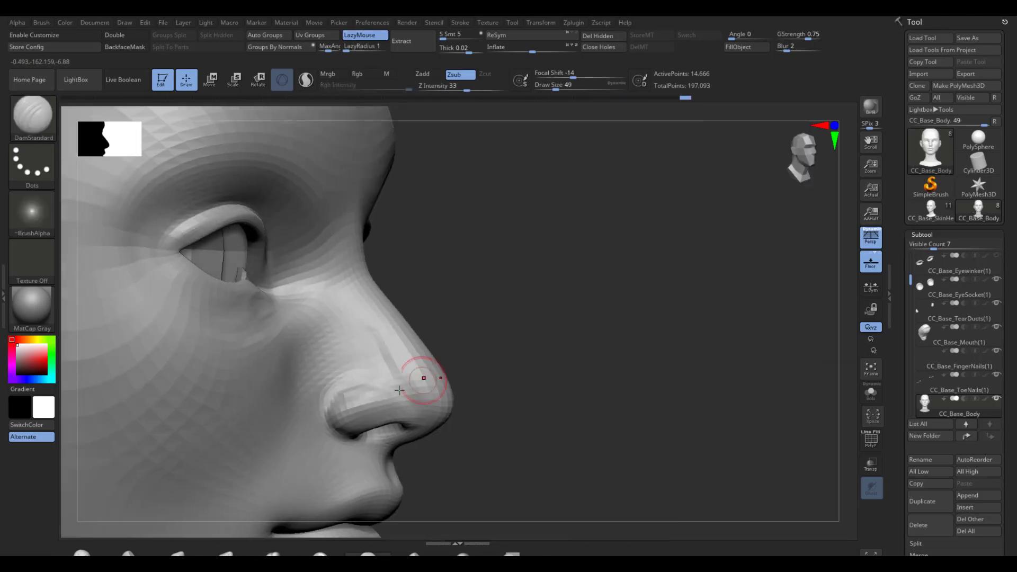
pyautogui.moveTo(519, 362); pyautogui.dragTo(572, 387, button='right')
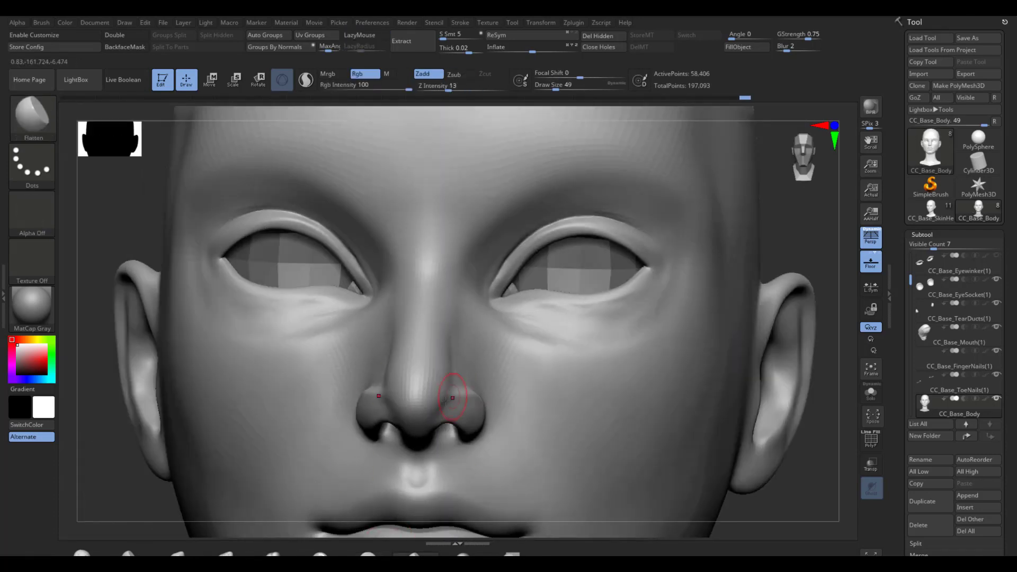
# - Refine and smooth the bridge and sides of the nose at a higher subdivision level
pyautogui.moveTo(147, 486)
pyautogui.mouseDown(button='right')
pyautogui.moveTo(461, 334)
pyautogui.moveTo(461, 381)
pyautogui.moveTo(391, 453)
pyautogui.moveTo(419, 434)
pyautogui.mouseUp(button='right')
pyautogui.click(82, 552)
pyautogui.keyDown('shift'); pyautogui.moveTo(553, 286); pyautogui.dragTo(563, 340); pyautogui.keyUp('shift')
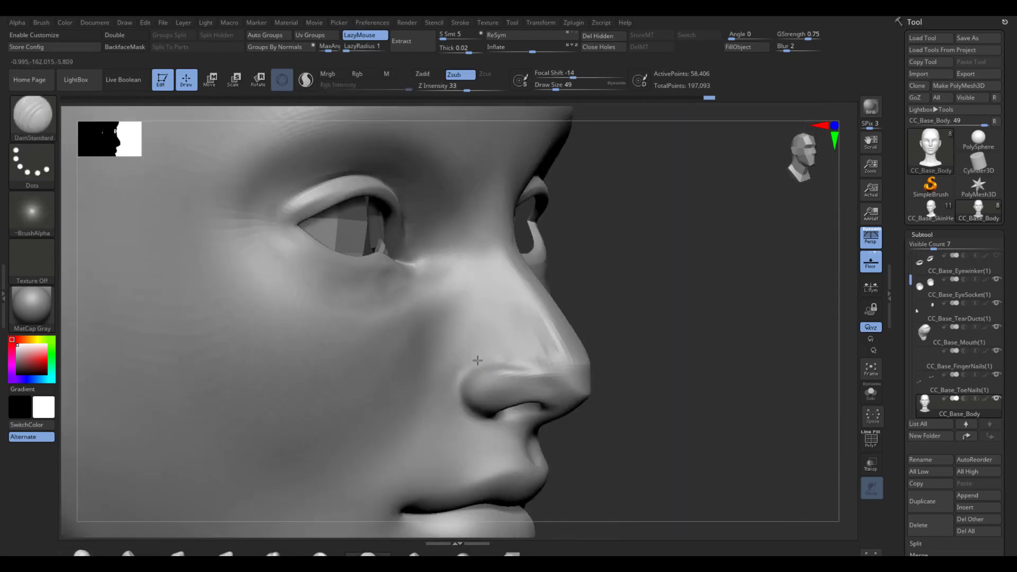
pyautogui.moveTo(476, 175); pyautogui.dragTo(514, 146, button='right')
pyautogui.moveTo(550, 315)
pyautogui.mouseDown(button='right')
pyautogui.moveTo(575, 297)
pyautogui.moveTo(593, 305)
pyautogui.moveTo(558, 238)
pyautogui.mouseUp(button='right')
pyautogui.keyDown('shift'); pyautogui.moveTo(559, 238); pyautogui.dragTo(554, 254); pyautogui.keyUp('shift')
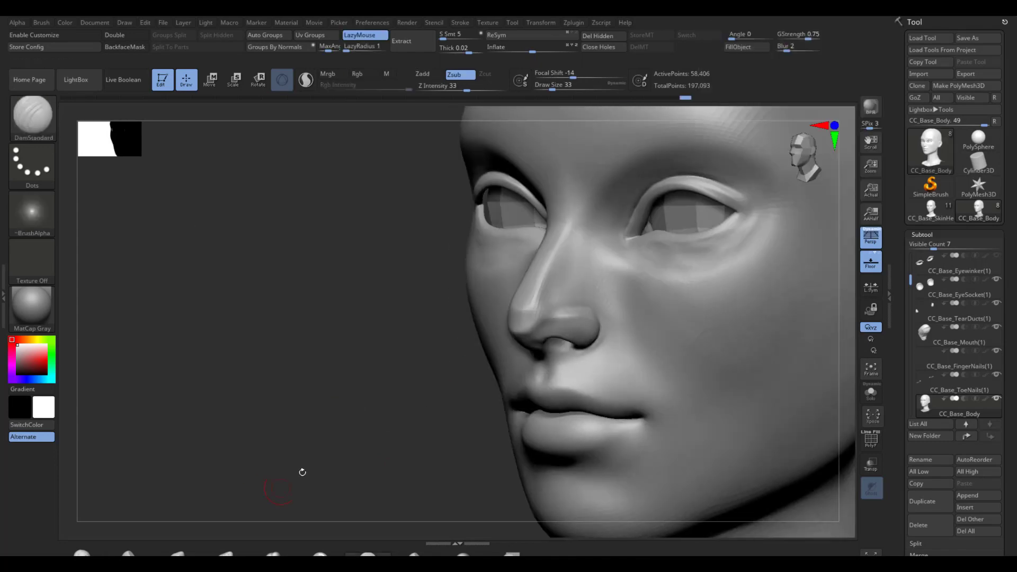
# - Adjust the nose profile with Move Topological, working from the side at a lower subdivision level
pyautogui.click(82, 553)
pyautogui.moveTo(268, 479)
pyautogui.mouseDown(button='right')
pyautogui.moveTo(277, 463)
pyautogui.moveTo(424, 456)
pyautogui.mouseUp(button='right')
pyautogui.moveTo(519, 305)
pyautogui.mouseDown(button='right')
pyautogui.moveTo(529, 299)
pyautogui.moveTo(498, 308)
pyautogui.moveTo(550, 292)
pyautogui.moveTo(479, 297)
pyautogui.moveTo(460, 311)
pyautogui.moveTo(597, 300)
pyautogui.moveTo(141, 417)
pyautogui.moveTo(461, 308)
pyautogui.moveTo(517, 329)
pyautogui.moveTo(436, 348)
pyautogui.moveTo(836, 355)
pyautogui.moveTo(582, 254)
pyautogui.moveTo(624, 231)
pyautogui.mouseUp(button='right')
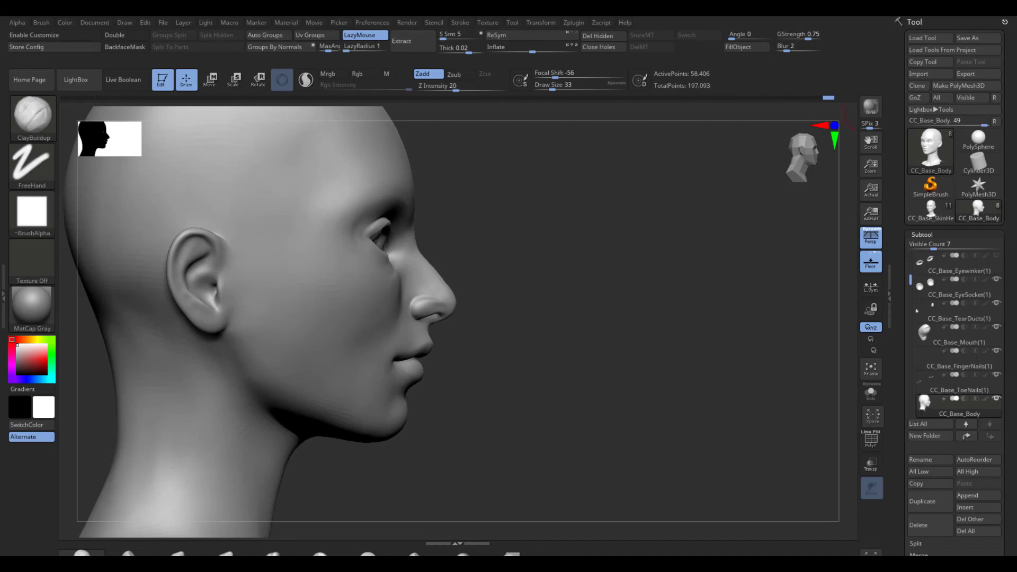
pyautogui.moveTo(405, 285); pyautogui.dragTo(417, 248, button='right')
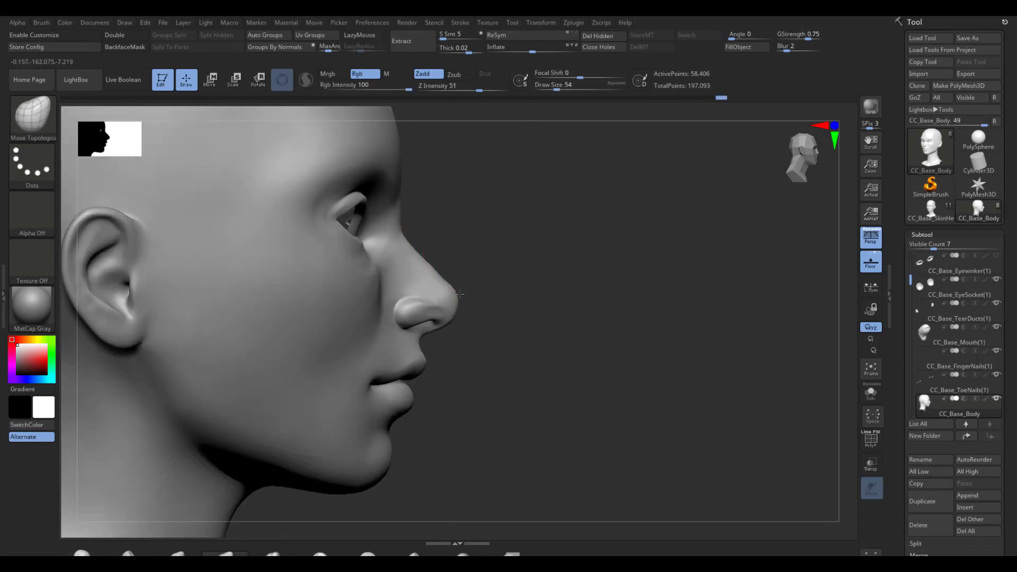
pyautogui.moveTo(460, 299); pyautogui.dragTo(553, 90, button='right')
pyautogui.hotkey('shift', 'd')
pyautogui.moveTo(688, 286); pyautogui.dragTo(534, 271, button='right')
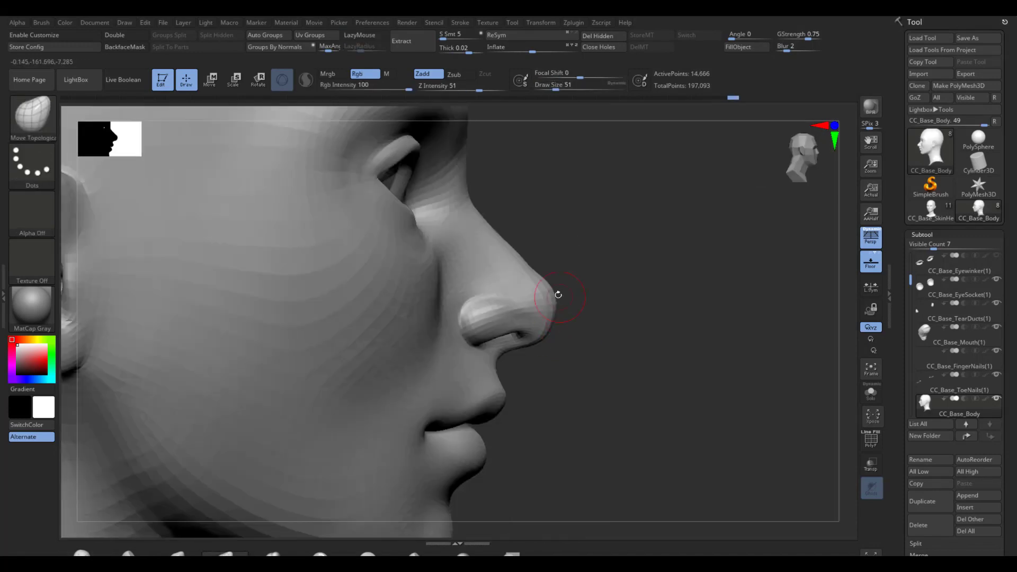
pyautogui.keyDown('ctrl'); pyautogui.moveTo(635, 254); pyautogui.dragTo(609, 175, button='right'); pyautogui.keyUp('ctrl')
pyautogui.moveTo(609, 286)
pyautogui.mouseDown(button='right')
pyautogui.moveTo(323, 441)
pyautogui.moveTo(722, 324)
pyautogui.moveTo(578, 156)
pyautogui.moveTo(420, 224)
pyautogui.mouseUp(button='right')
# - Build up the cheekbones below the eyes with ClayBuildup at draw size 59 and Z Intensity 20
pyautogui.press(']')
pyautogui.press(']')
pyautogui.press(']')
pyautogui.press(']')
pyautogui.press(']')
pyautogui.press('b')
pyautogui.press('c')
pyautogui.press('b')
pyautogui.moveTo(764, 252); pyautogui.dragTo(570, 263, button='right')
pyautogui.moveTo(678, 307); pyautogui.dragTo(684, 344, button='right')
pyautogui.moveTo(683, 345); pyautogui.dragTo(745, 333)
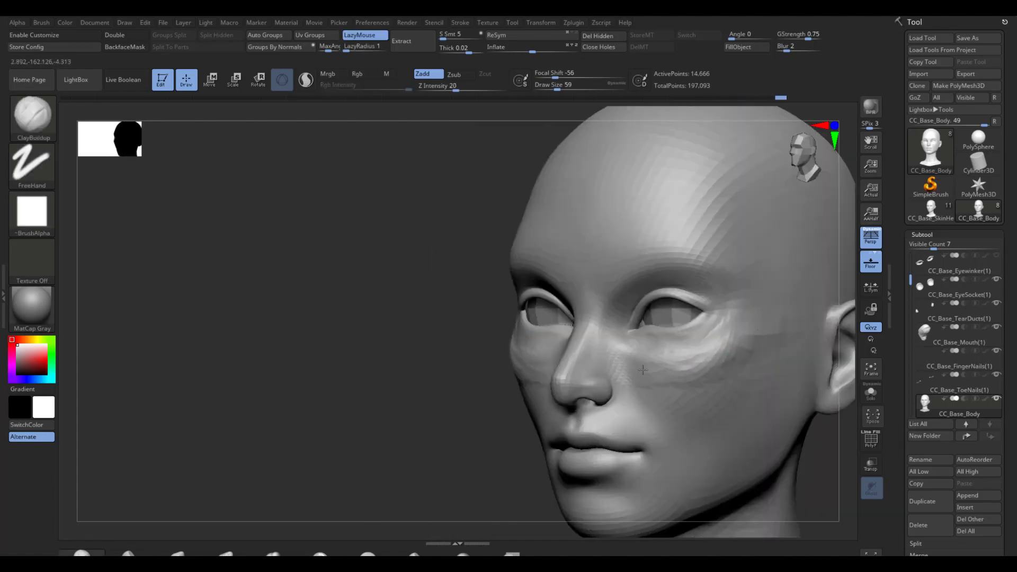
pyautogui.moveTo(644, 373); pyautogui.dragTo(731, 368)
pyautogui.moveTo(731, 367)
pyautogui.mouseDown(button='right')
pyautogui.moveTo(730, 390)
pyautogui.moveTo(774, 397)
pyautogui.moveTo(797, 260)
pyautogui.mouseUp(button='right')
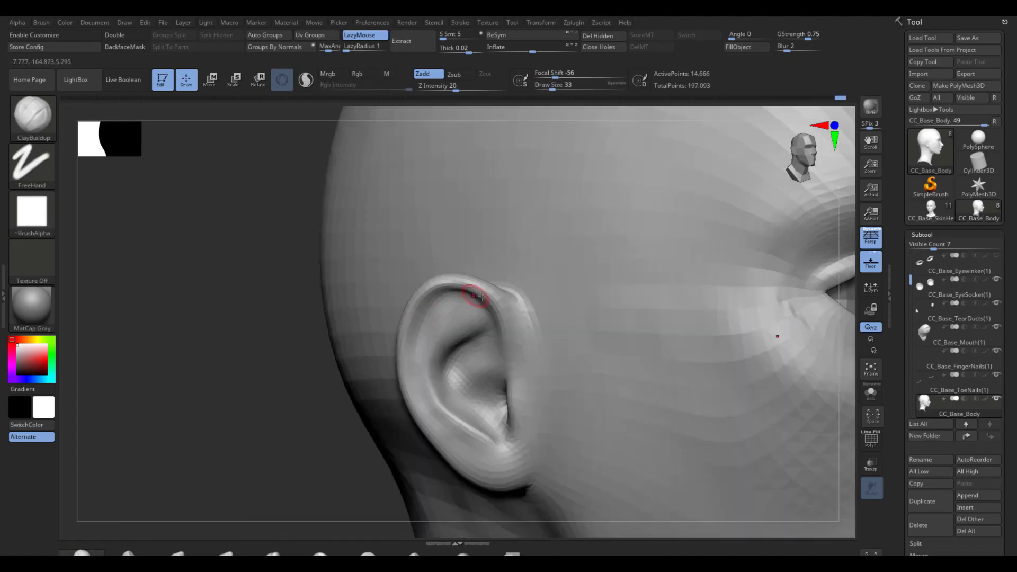
# - Build up the outer rim of the ears with ClayBuildup at draw size 33
pyautogui.moveTo(688, 276)
pyautogui.mouseDown(button='right')
pyautogui.moveTo(734, 234)
pyautogui.moveTo(741, 297)
pyautogui.moveTo(762, 318)
pyautogui.mouseUp(button='right')
pyautogui.moveTo(413, 368); pyautogui.dragTo(408, 349)
pyautogui.moveTo(757, 328)
pyautogui.mouseDown(button='right')
pyautogui.moveTo(772, 252)
pyautogui.moveTo(674, 216)
pyautogui.mouseUp(button='right')
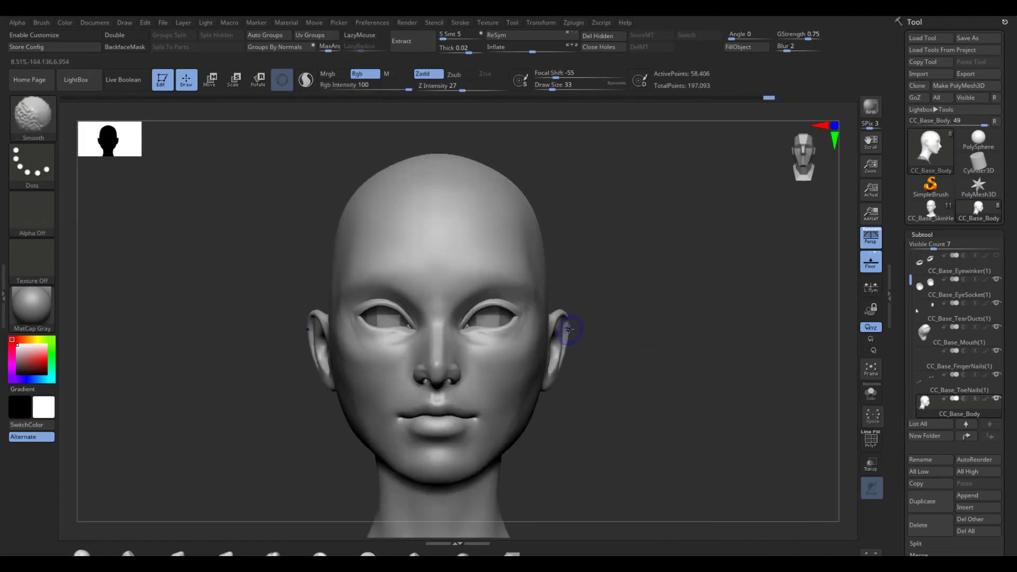
pyautogui.moveTo(572, 325)
pyautogui.mouseDown(button='right')
pyautogui.moveTo(428, 476)
pyautogui.moveTo(510, 294)
pyautogui.mouseUp(button='right')
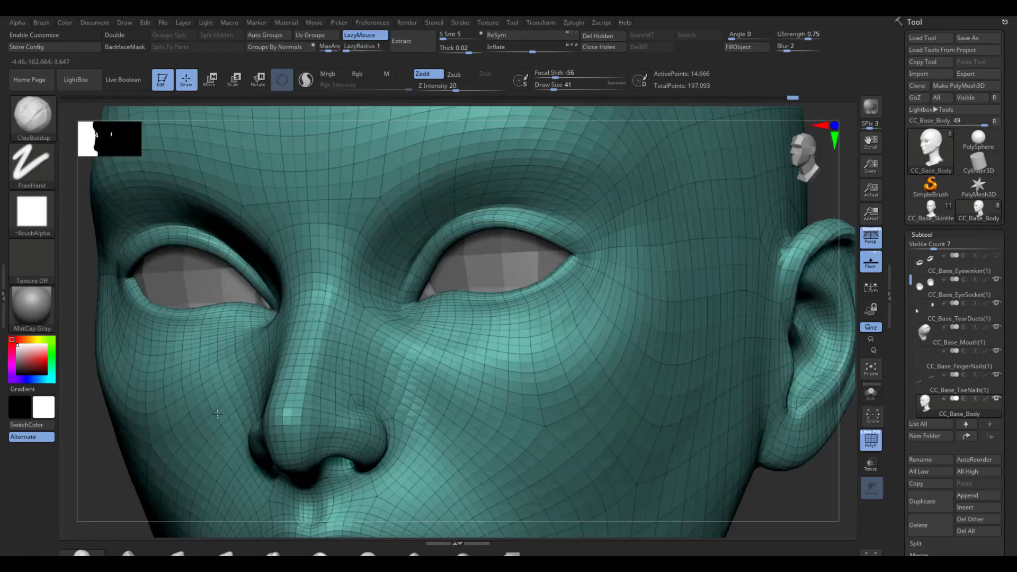
pyautogui.click(769, 98)
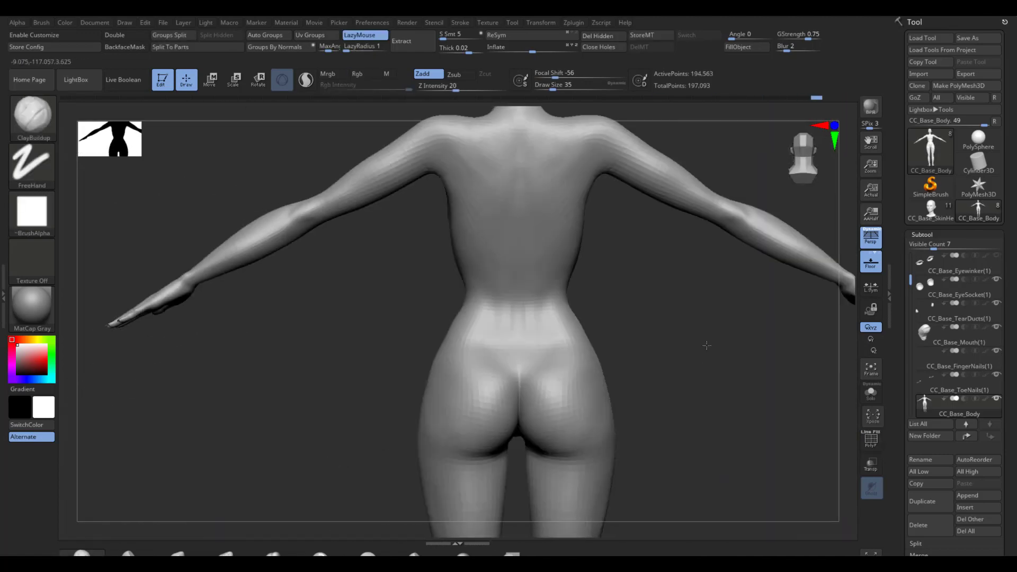
# - Sculpt the lower back of the full body with ClayBuildup at draw size 35 and check the torso
pyautogui.moveTo(477, 314); pyautogui.dragTo(562, 314)
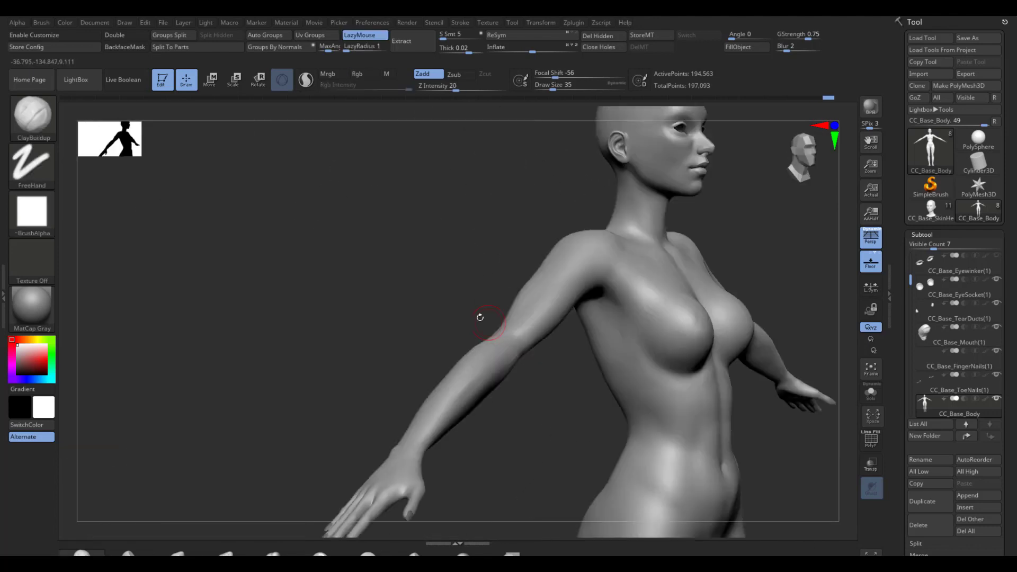
pyautogui.moveTo(480, 316); pyautogui.dragTo(470, 390)
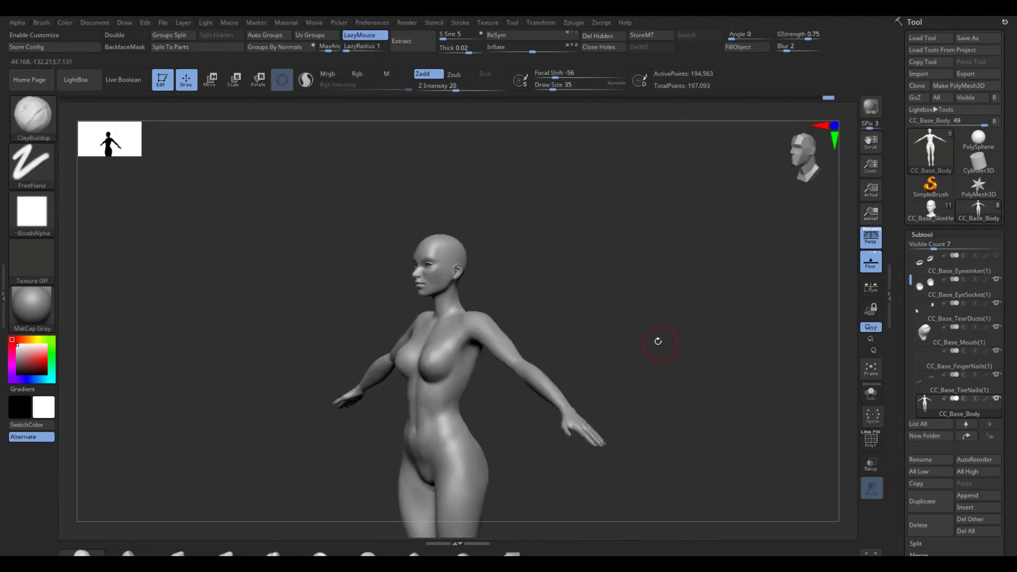
pyautogui.click(689, 281)
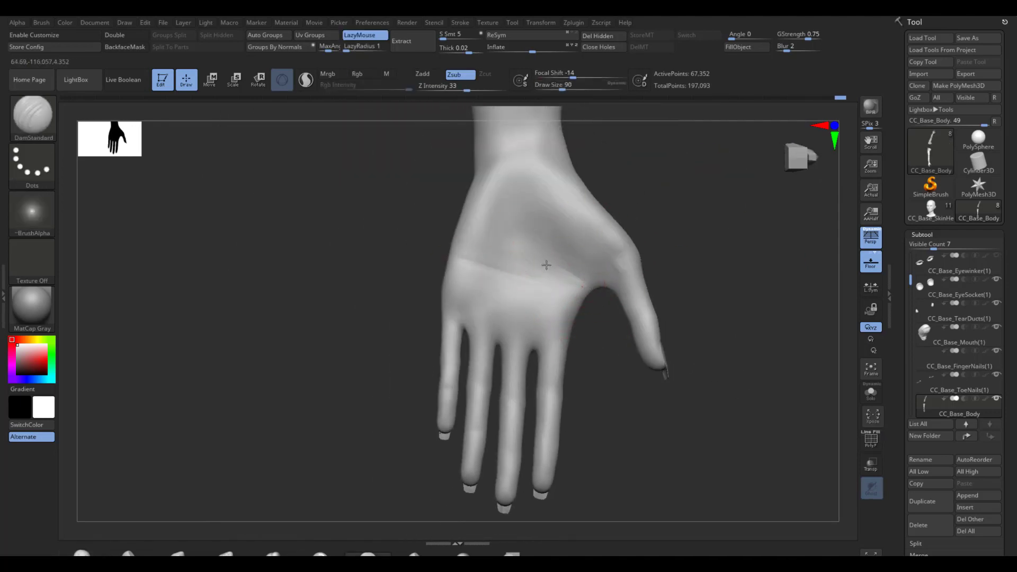
# - Carve the palm and finger creases of the hand with DamStandard at draw size 44 and Z Intensity 33
pyautogui.moveTo(596, 263)
pyautogui.mouseDown(button='right')
pyautogui.moveTo(627, 313)
pyautogui.moveTo(715, 311)
pyautogui.mouseUp(button='right')
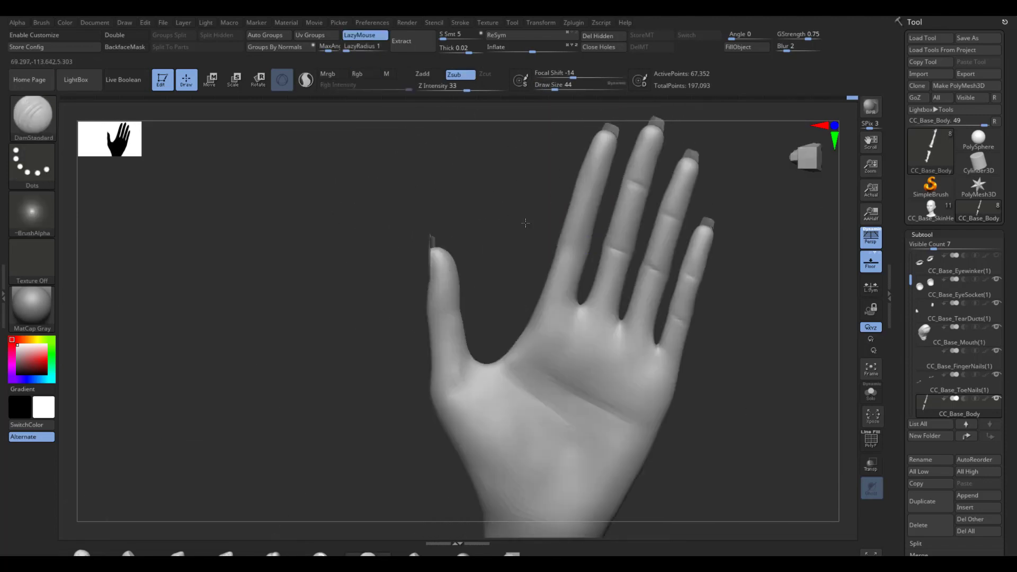
pyautogui.moveTo(609, 238); pyautogui.dragTo(548, 386, button='right')
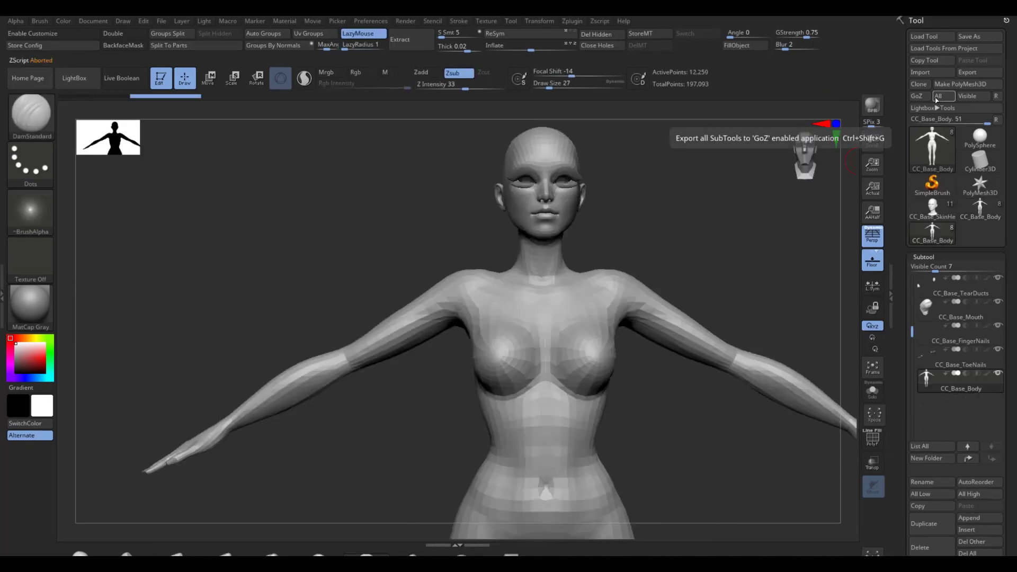
# - Select the full-body CC_Base_Body tool and send all its subtools to Character Creator through GoZ
pyautogui.click(980, 210)
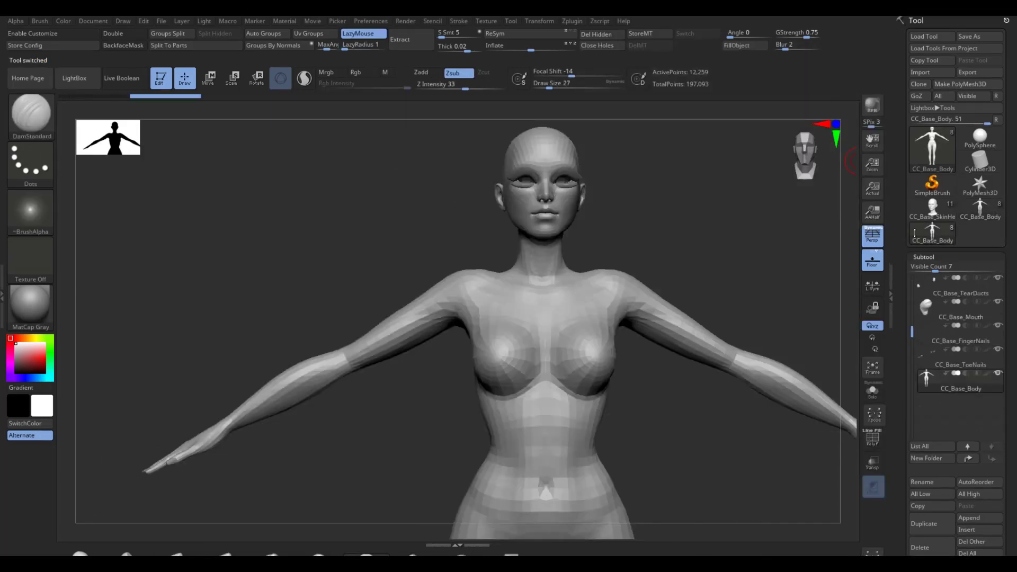
pyautogui.click(938, 96)
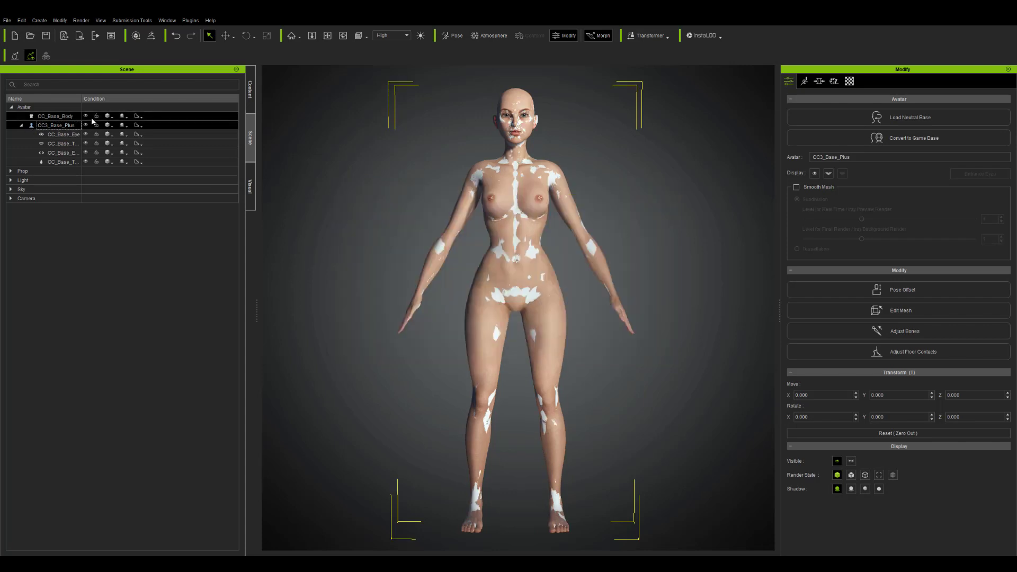
# - Hide the separate CC_Base_Body item in the Character Creator scene and keep the CC3_Base_Plus avatar visible
pyautogui.click(86, 116)
pyautogui.click(85, 125)
pyautogui.click(86, 125)
# - Examine the updated avatar's face, shoulders and torso close up
pyautogui.scroll(4, 564, 339)
pyautogui.moveTo(564, 339); pyautogui.dragTo(574, 438, button='middle')
pyautogui.scroll(4, 619, 337)
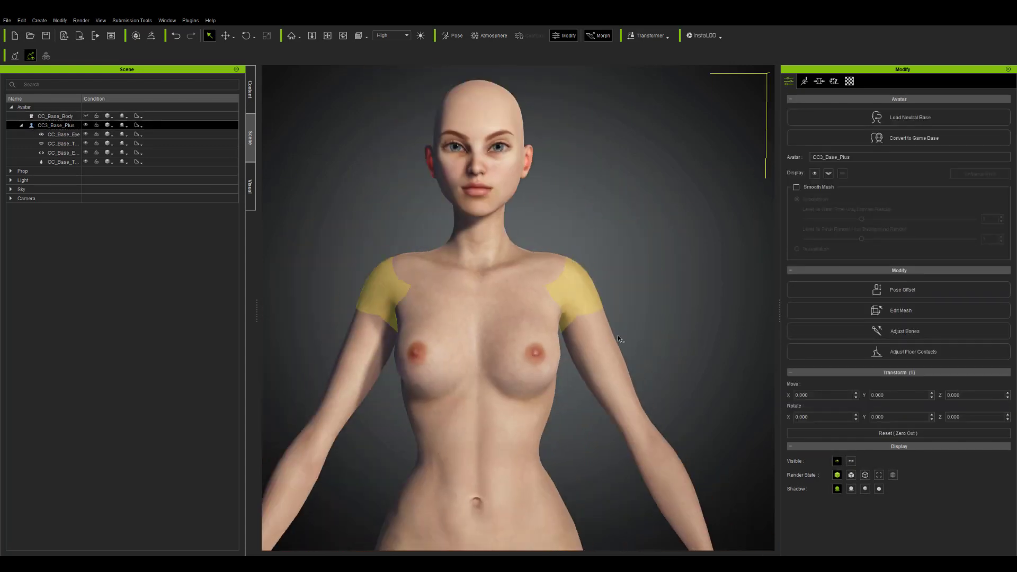
pyautogui.moveTo(618, 339); pyautogui.dragTo(609, 211, button='right')
pyautogui.moveTo(609, 180); pyautogui.dragTo(617, 275, button='middle')
pyautogui.scroll(4, 618, 274)
pyautogui.moveTo(617, 275); pyautogui.dragTo(623, 372, button='right')
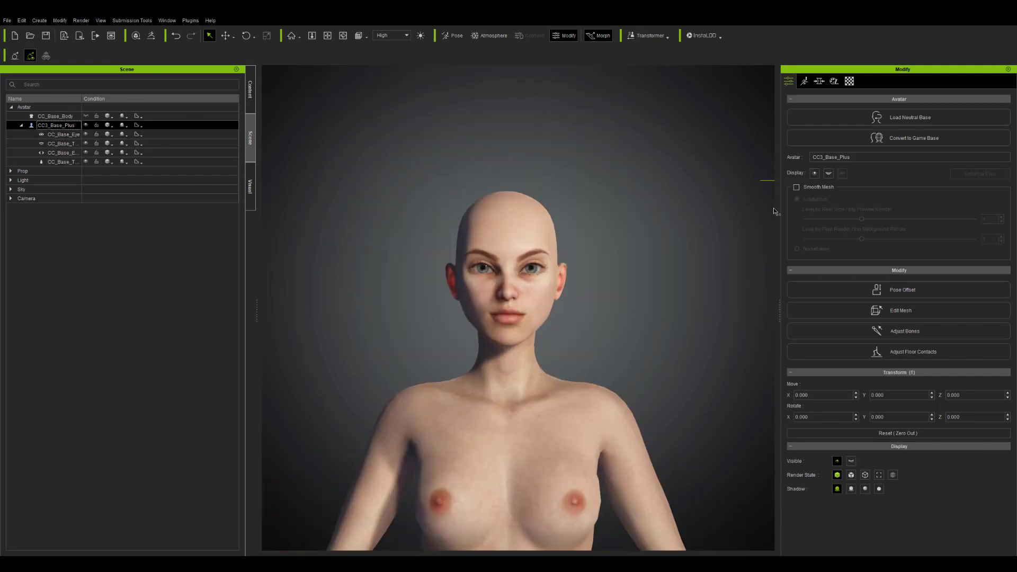
pyautogui.scroll(-5, 668, 295)
pyautogui.moveTo(668, 294); pyautogui.dragTo(668, 159, button='middle')
# - Apply the Sit Cross preset from the Checking Pose motion templates to the avatar
pyautogui.click(251, 97)
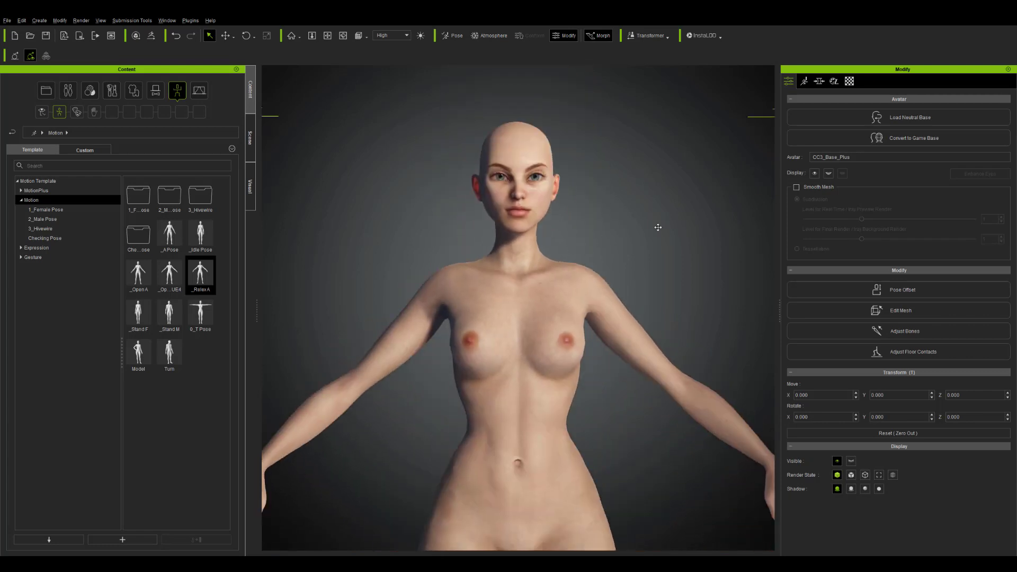
pyautogui.scroll(-2, 626, 337)
pyautogui.moveTo(626, 336); pyautogui.dragTo(405, 375, button='right')
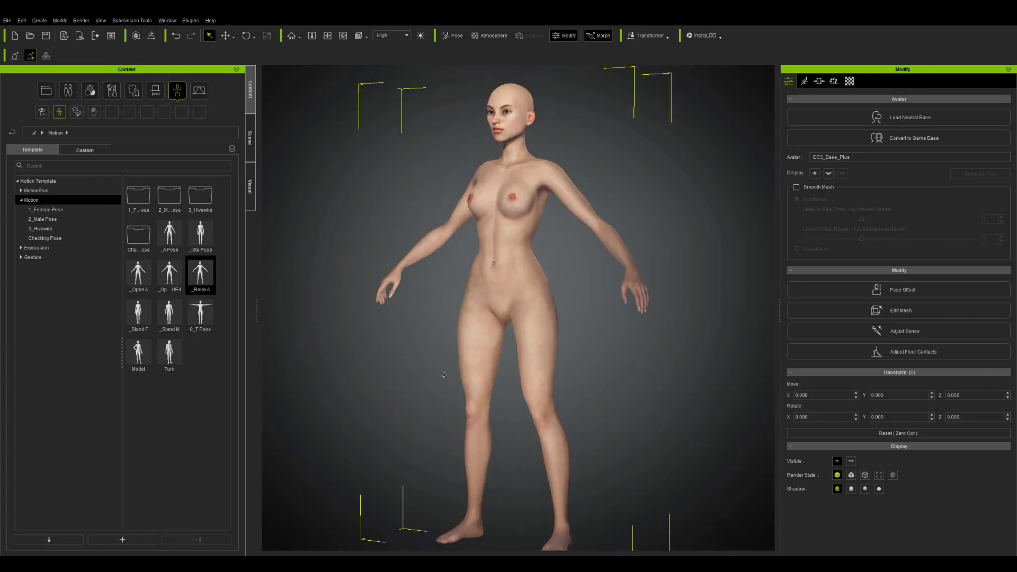
pyautogui.click(45, 238)
pyautogui.moveTo(201, 233); pyautogui.dragTo(537, 325)
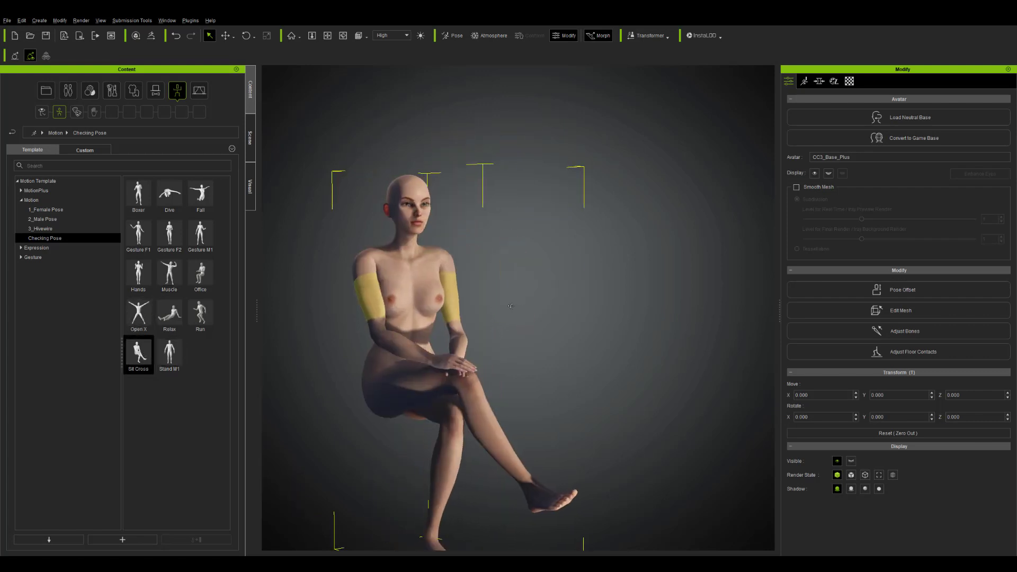
# - Apply the Hands checking pose to the avatar and examine the raised hands close up
pyautogui.doubleClick(138, 273)
pyautogui.moveTo(381, 313); pyautogui.dragTo(649, 320, button='right')
pyautogui.scroll(8, 662, 311)
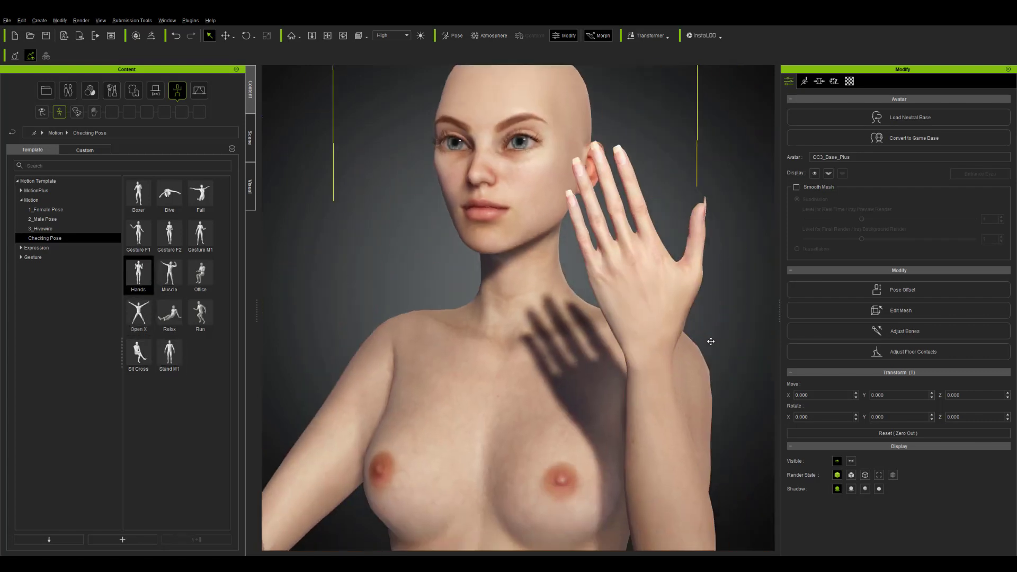
pyautogui.scroll(-4, 709, 341)
pyautogui.moveTo(593, 344); pyautogui.dragTo(713, 354, button='right')
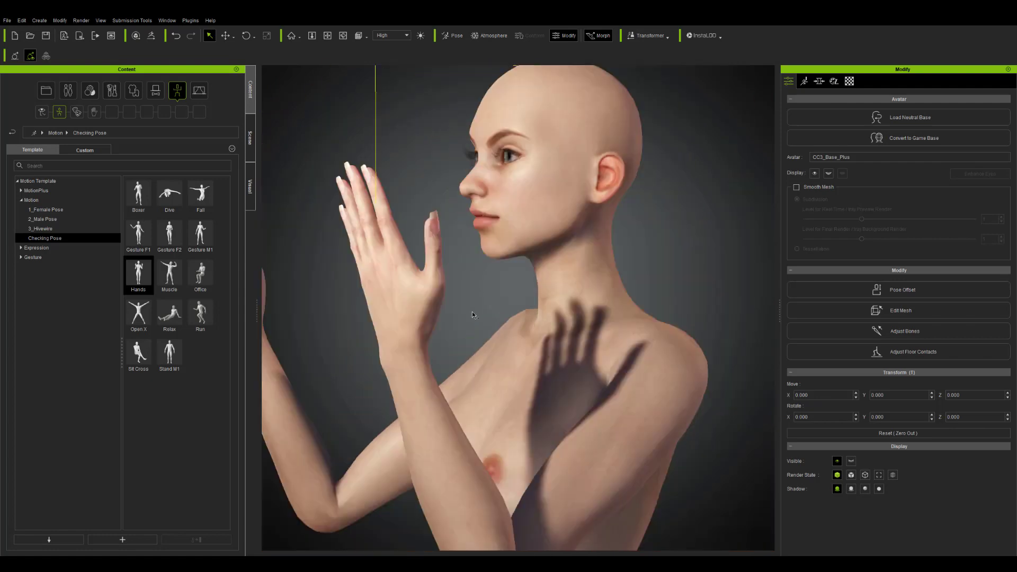